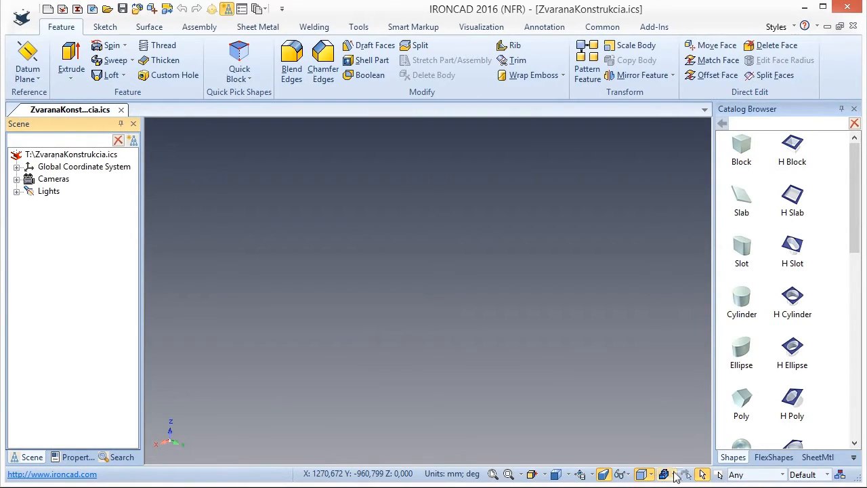
Switch part creation to Structured Part mode and place a Block from the shapes catalog into the empty scene.
click(673, 475)
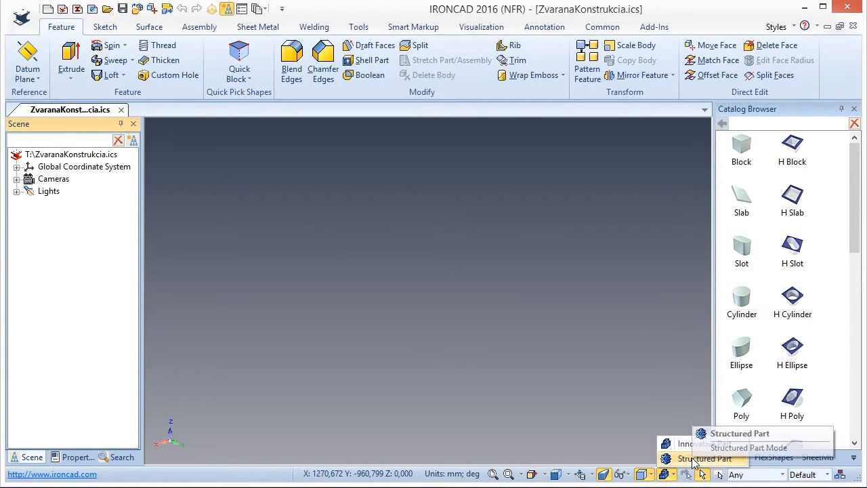
click(694, 460)
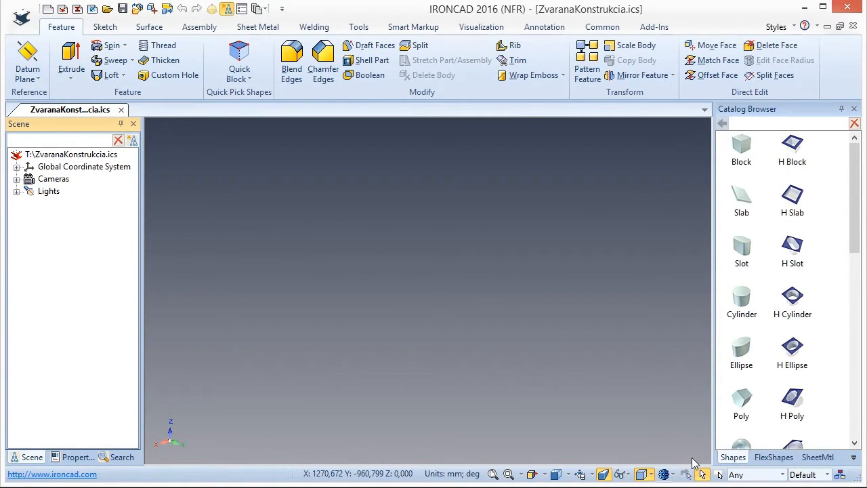
drag(744, 146, 415, 393)
drag(420, 437, 425, 444)
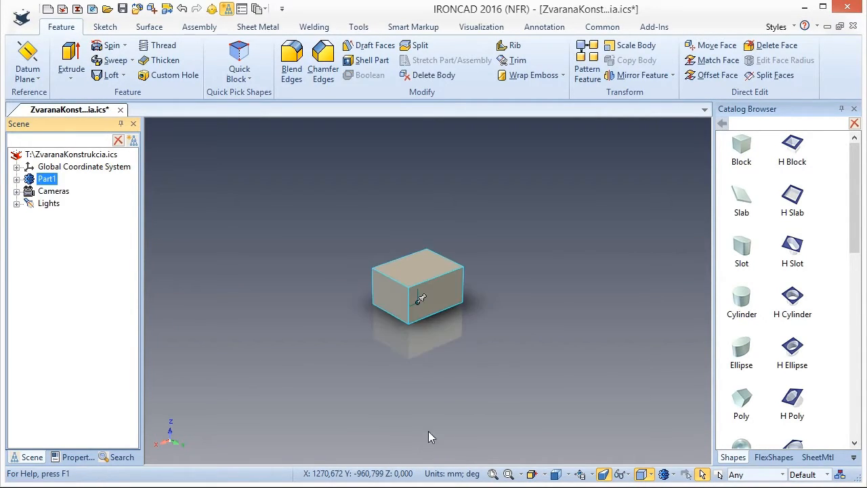
key(F2)
drag(453, 288, 445, 418)
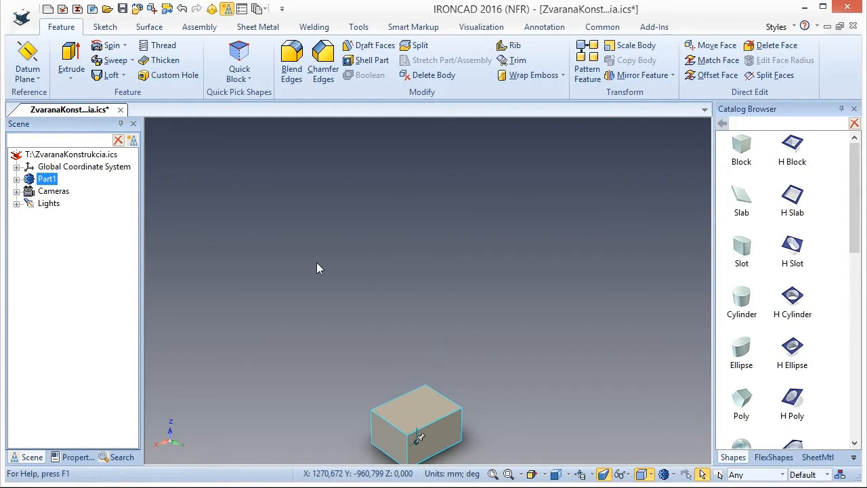
Set the block part as active so that the welding frame commands are available, and fit it in the view.
click(323, 30)
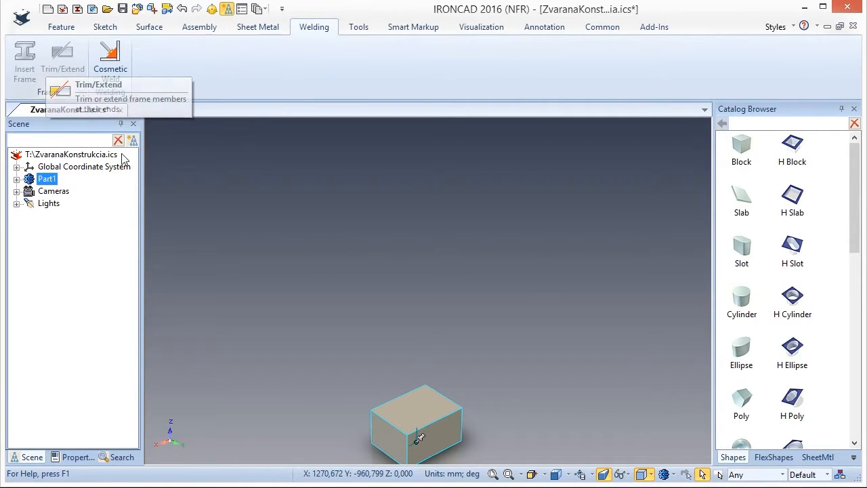
right_click(411, 455)
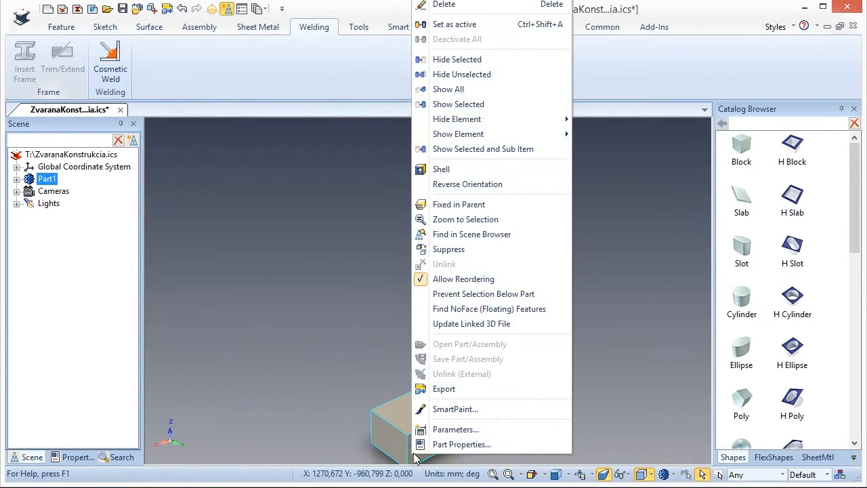
click(472, 25)
key(F8)
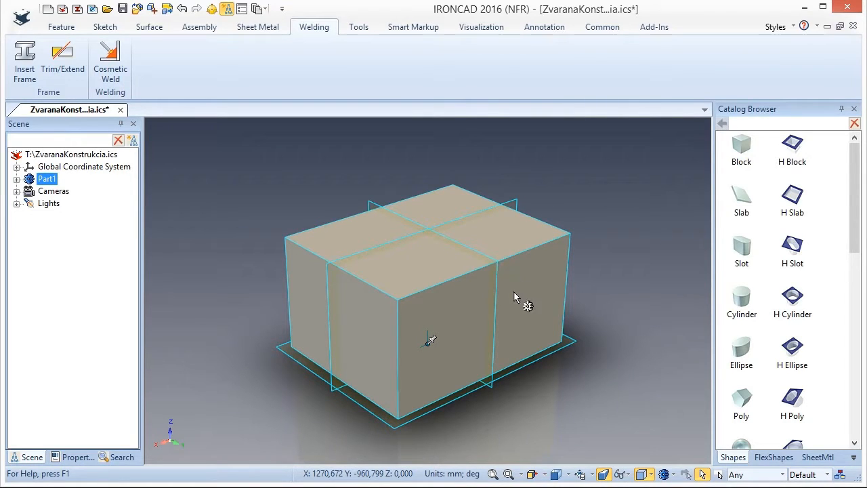
Turn off the display of Datum Plane/Axis/Point in the scene properties.
click(528, 417)
right_click(527, 416)
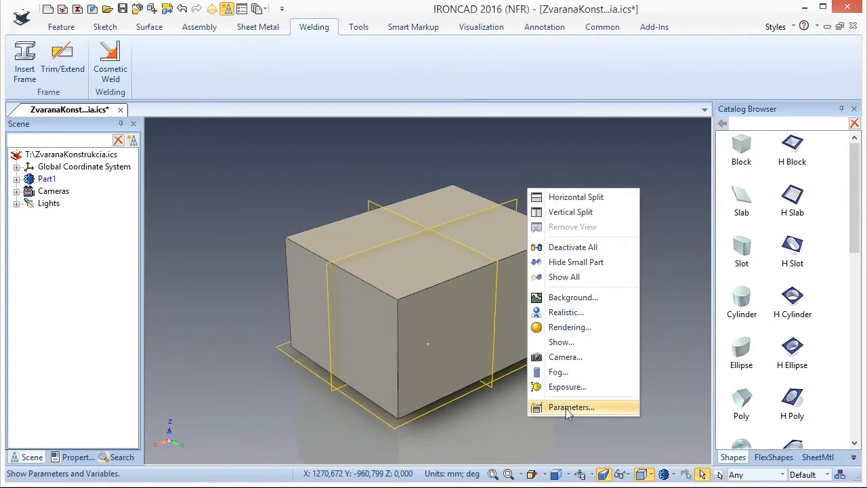
click(570, 347)
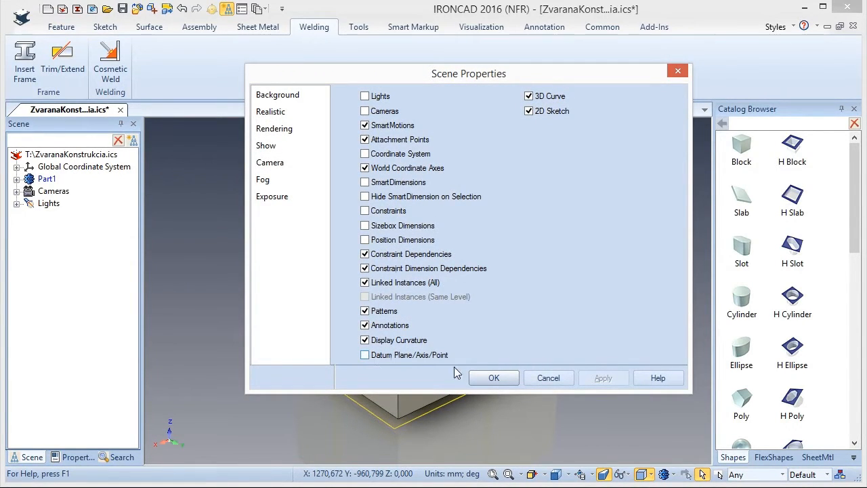
click(494, 377)
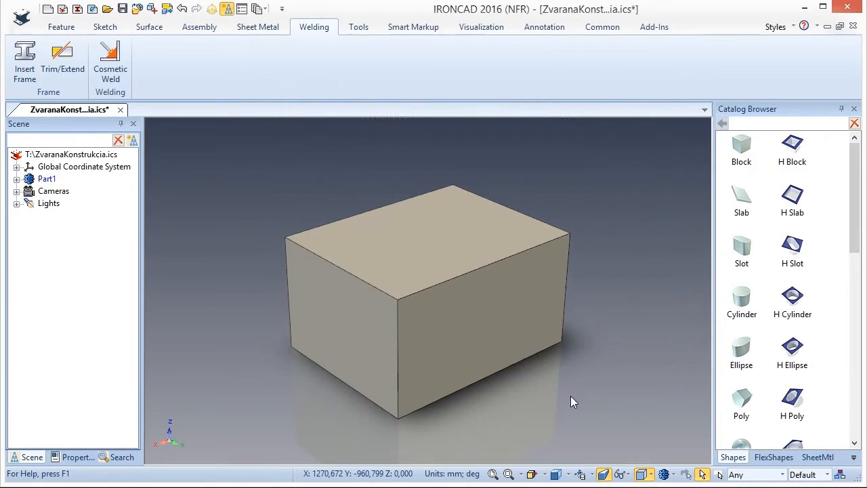
Turn the Datum Plane/Axis/Point display back on in the scene properties.
right_click(490, 449)
click(533, 378)
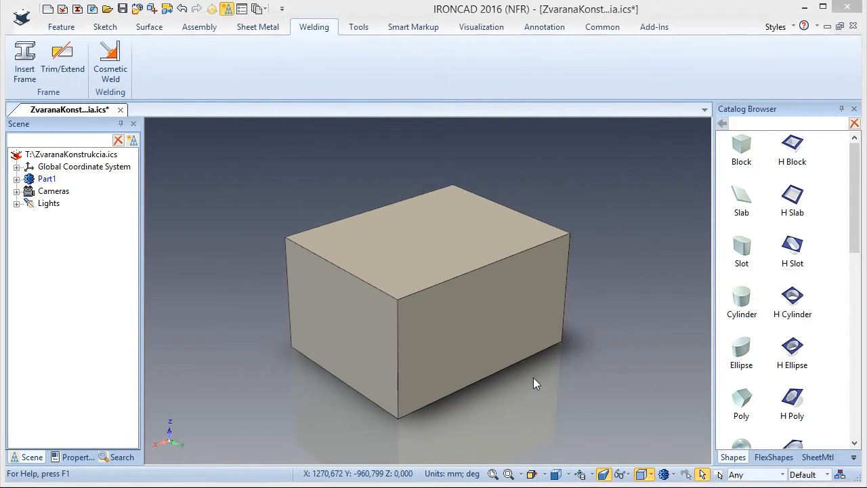
click(365, 354)
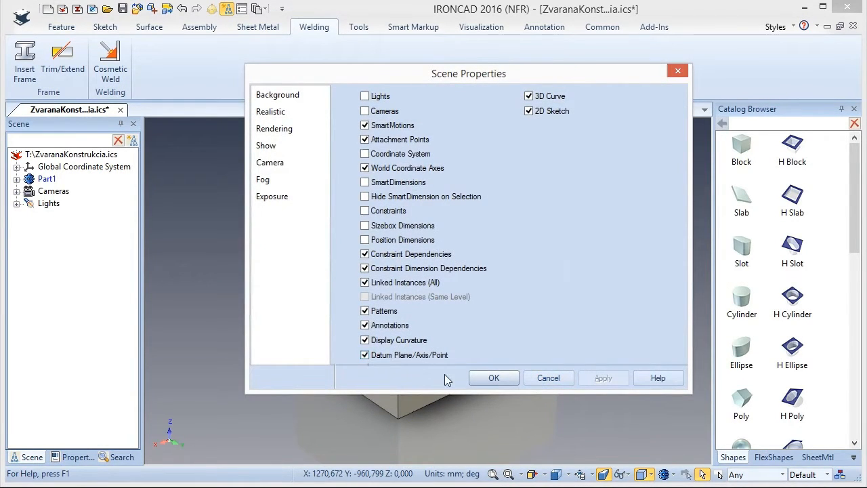
click(501, 381)
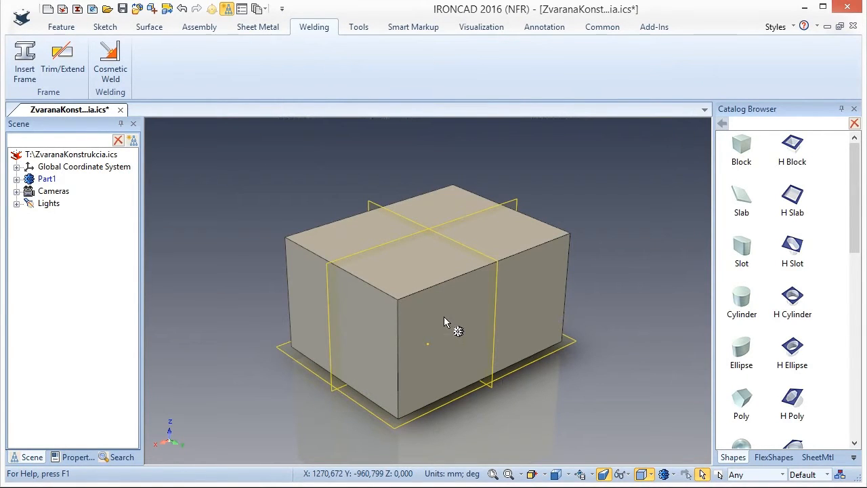
Set the block's sizebox to length 1500, width 1000 and height 600 mm.
key(alt)
click(437, 290)
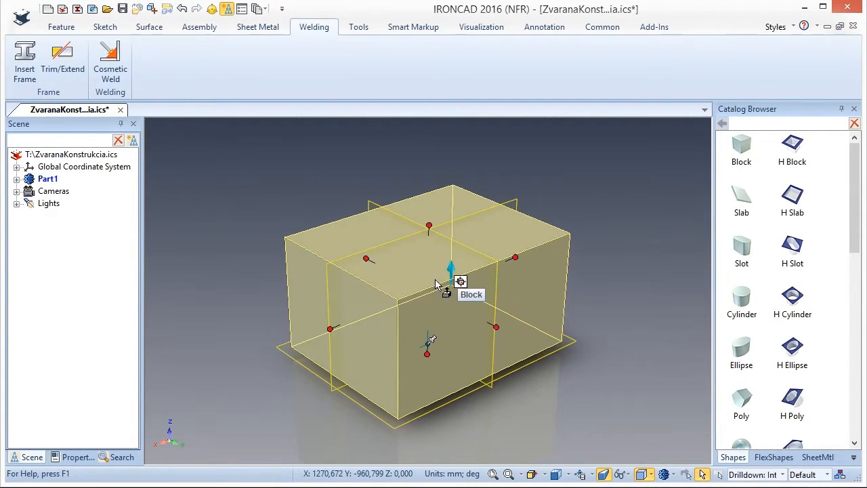
right_click(429, 210)
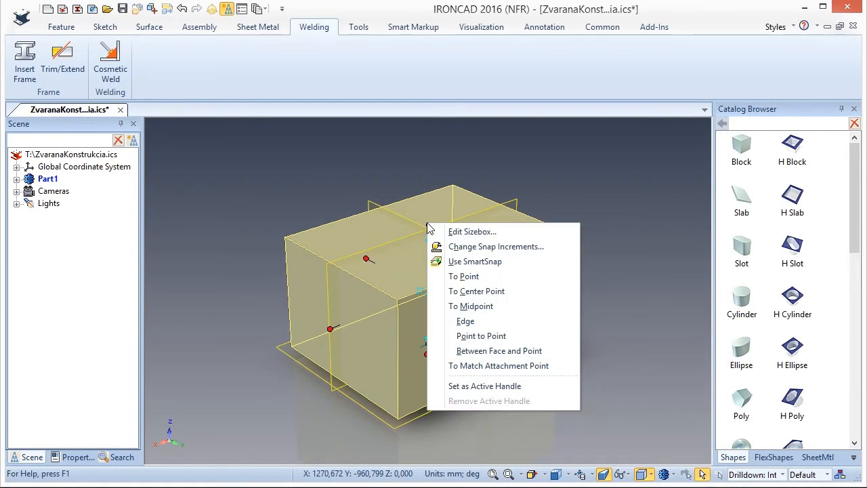
click(457, 233)
drag(407, 233, 348, 248)
text(1500)
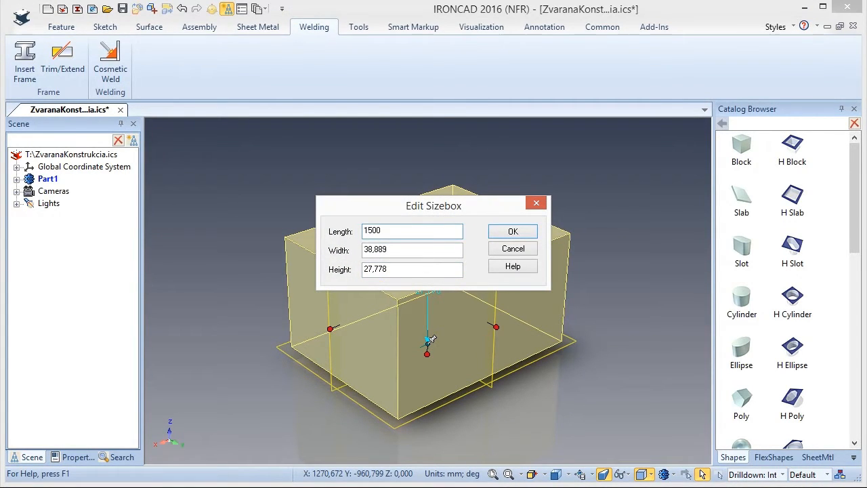
key(Tab)
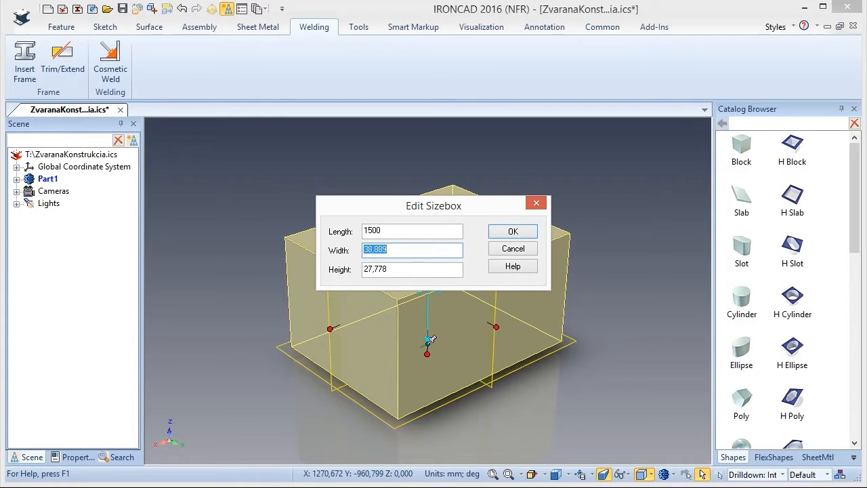
text(1000)
key(Tab)
text(600)
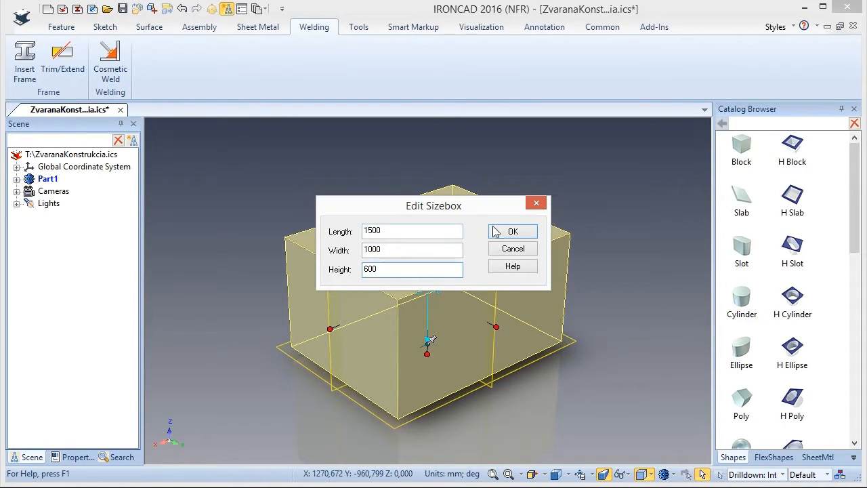
click(527, 234)
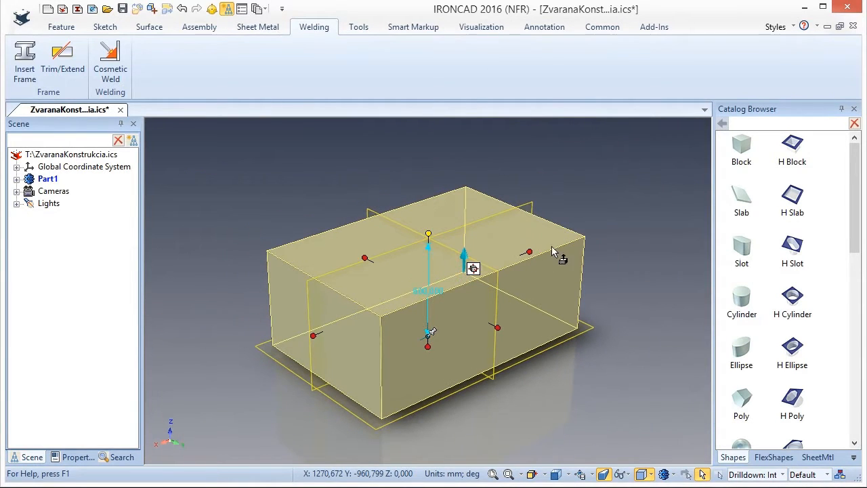
click(610, 188)
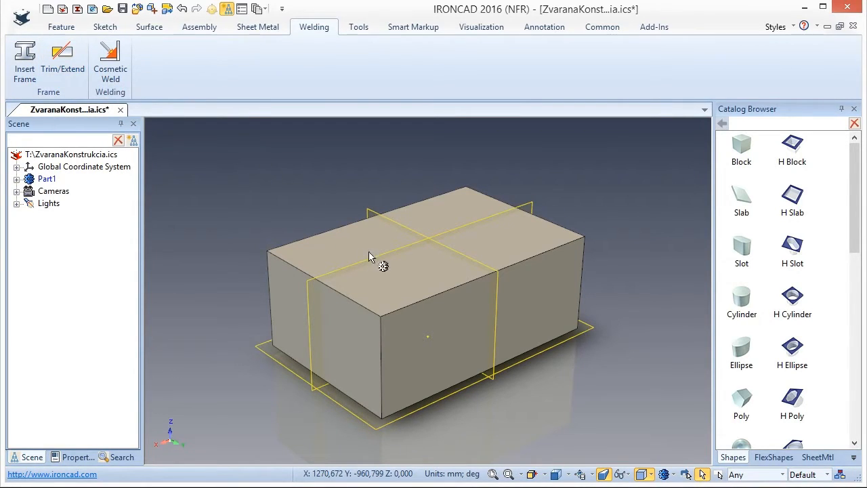
Start a 2D sketch on the block's top face using the Offset from Face placement with a length of 0 mm.
click(195, 29)
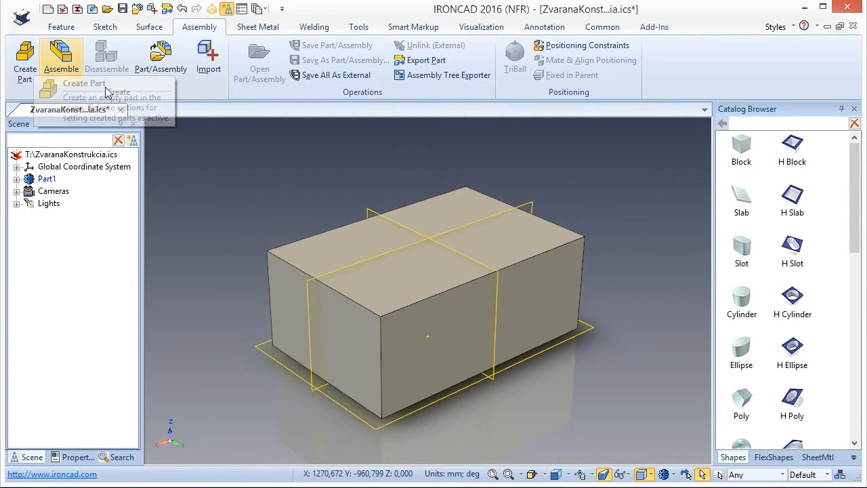
click(62, 27)
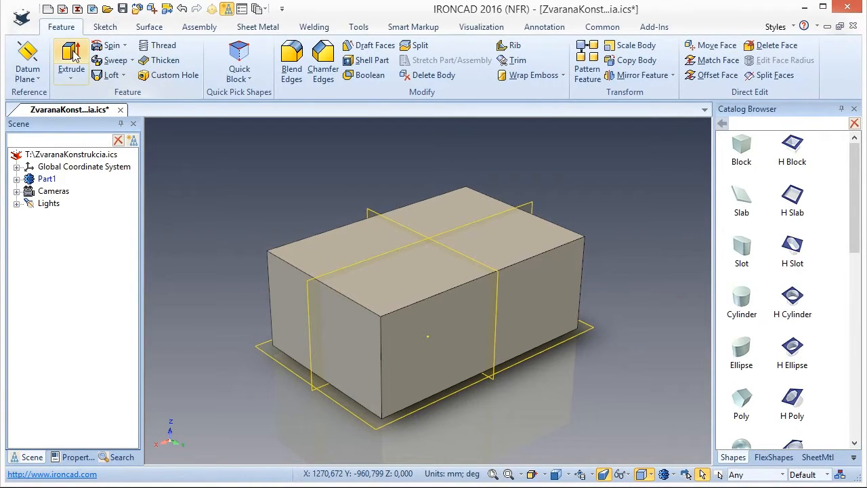
click(106, 30)
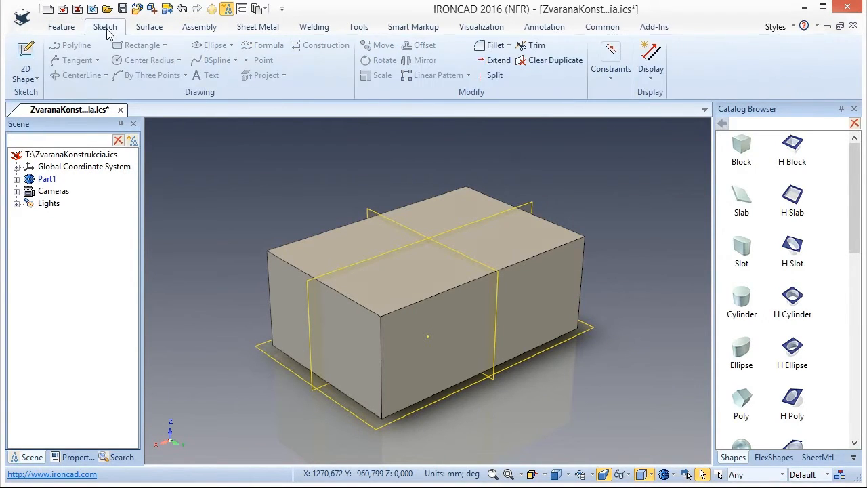
click(41, 83)
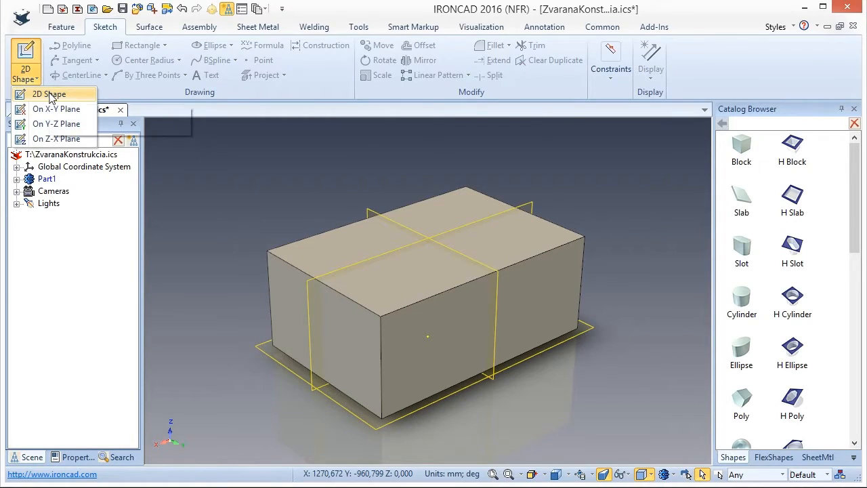
click(51, 95)
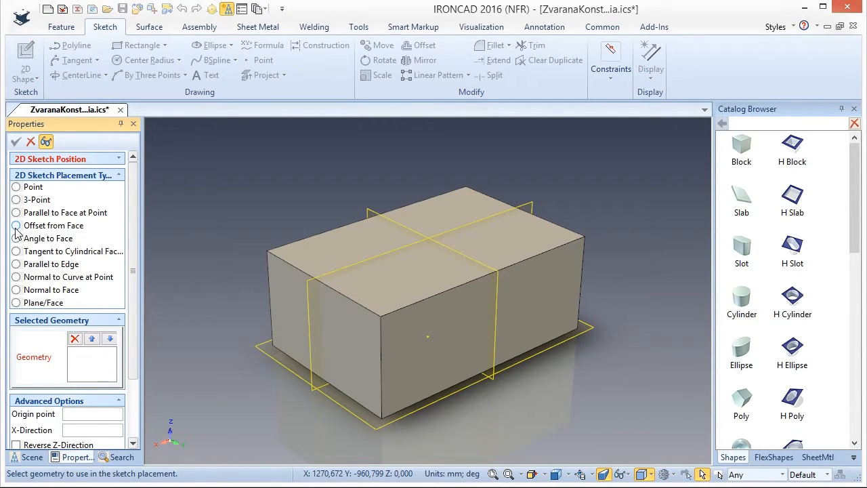
click(16, 226)
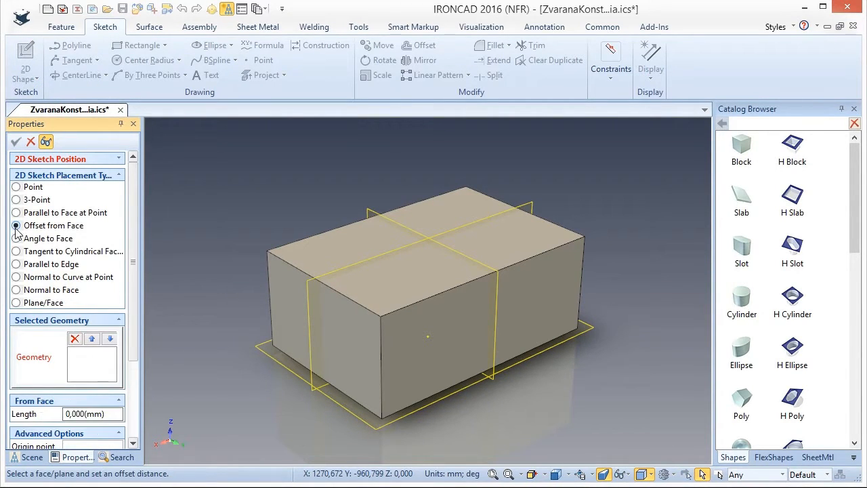
click(430, 250)
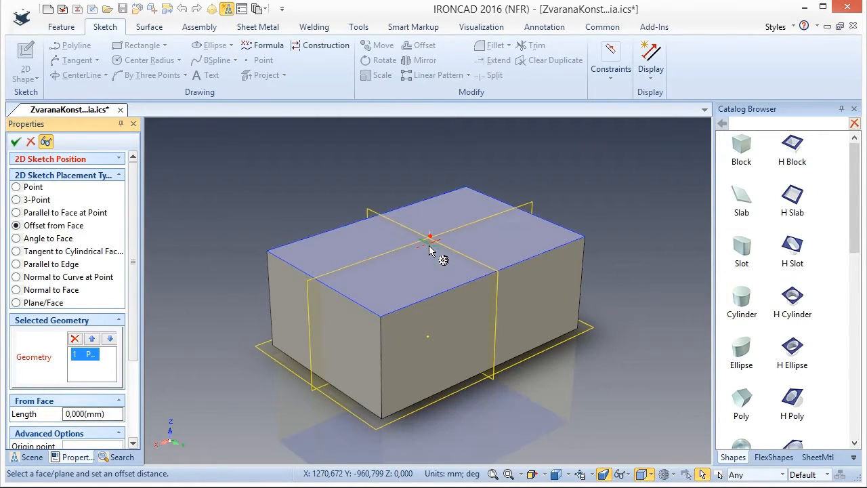
click(16, 142)
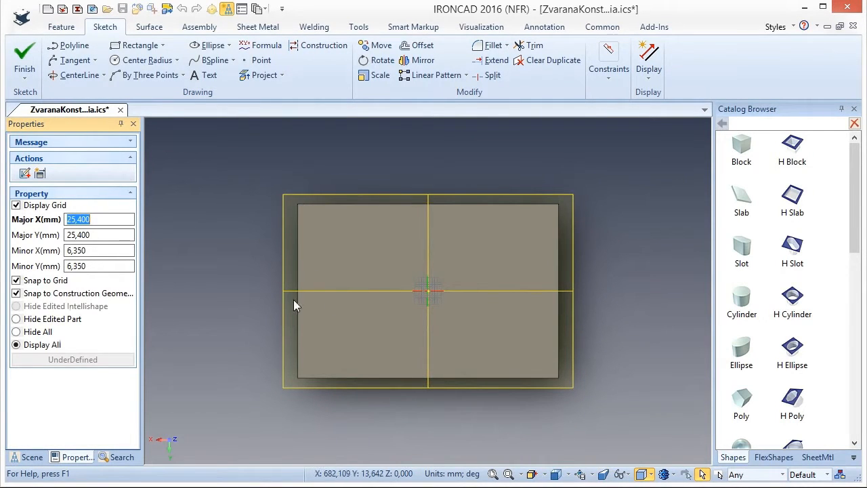
Review the sketch's automatic geometry constraint options.
right_click(260, 412)
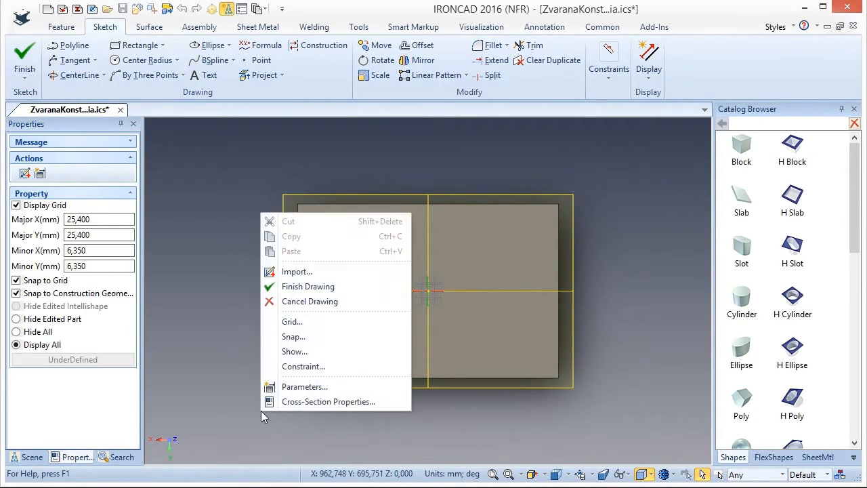
click(310, 373)
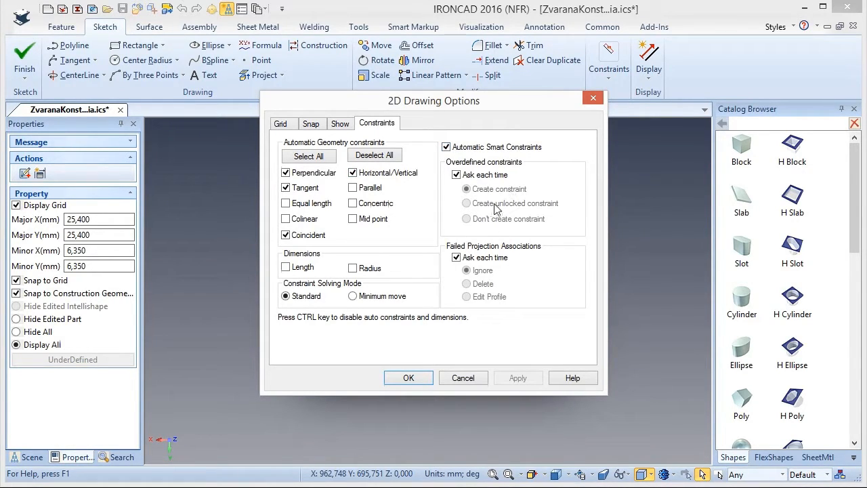
click(408, 378)
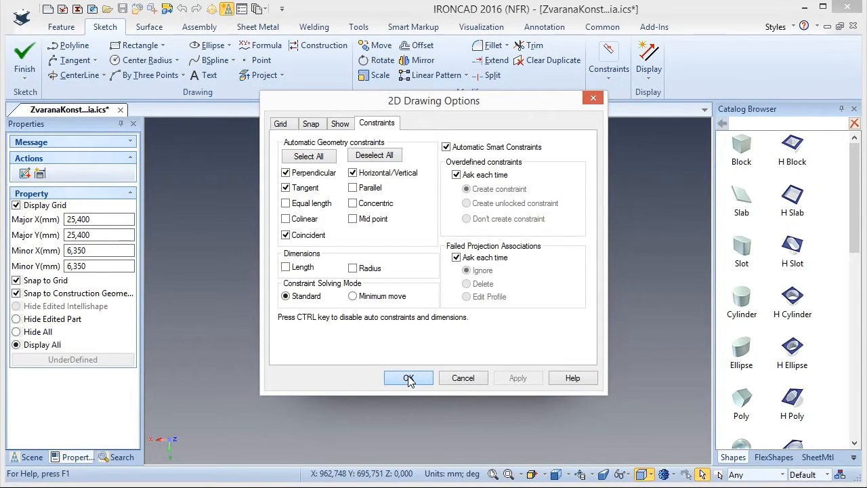
Sketch a rectangle about 623 by 373 mm on the top face, starting at the face corner at -750, -500.
click(127, 50)
click(557, 204)
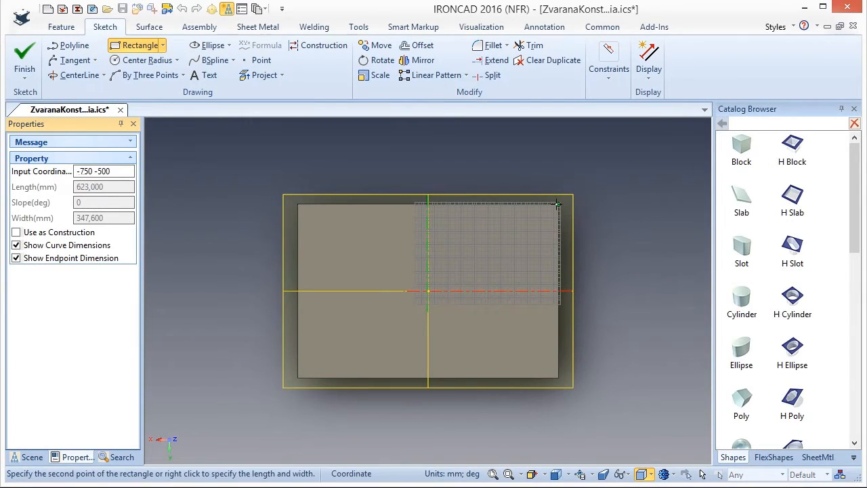
click(450, 269)
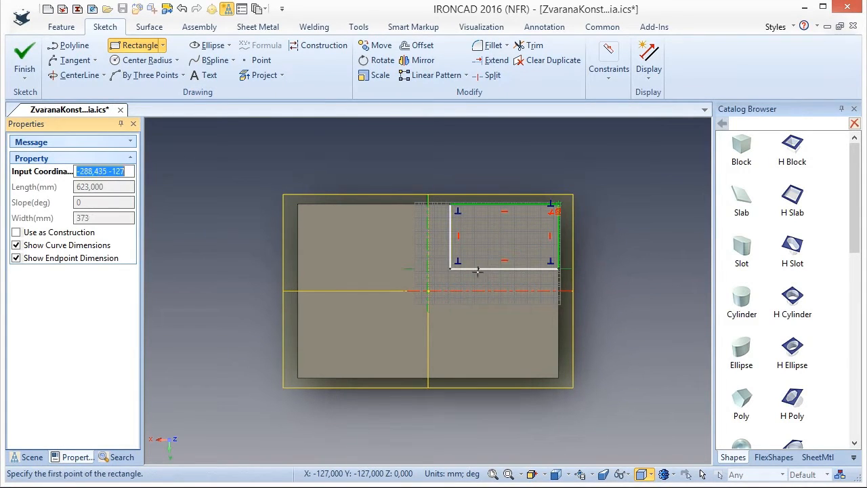
Add a smart dimension to the rectangle's horizontal edge nearest the block's centre and set its length to 650 mm.
click(610, 76)
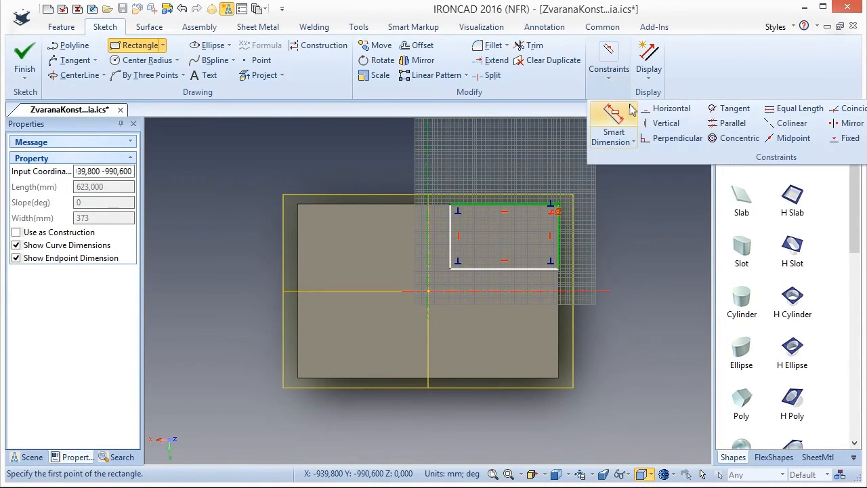
click(620, 115)
click(509, 269)
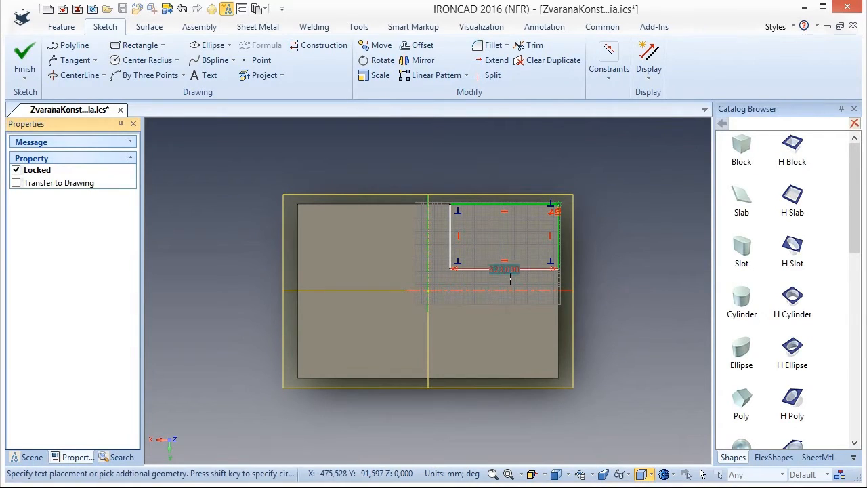
click(508, 326)
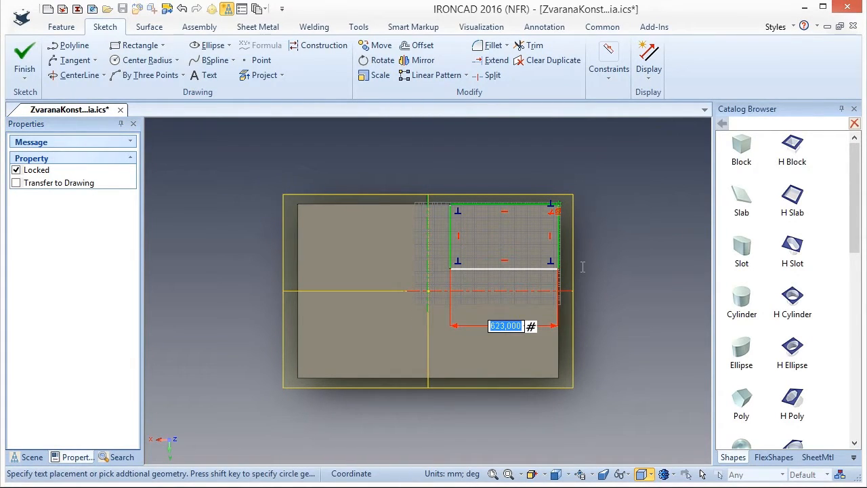
text(650)
key(Return)
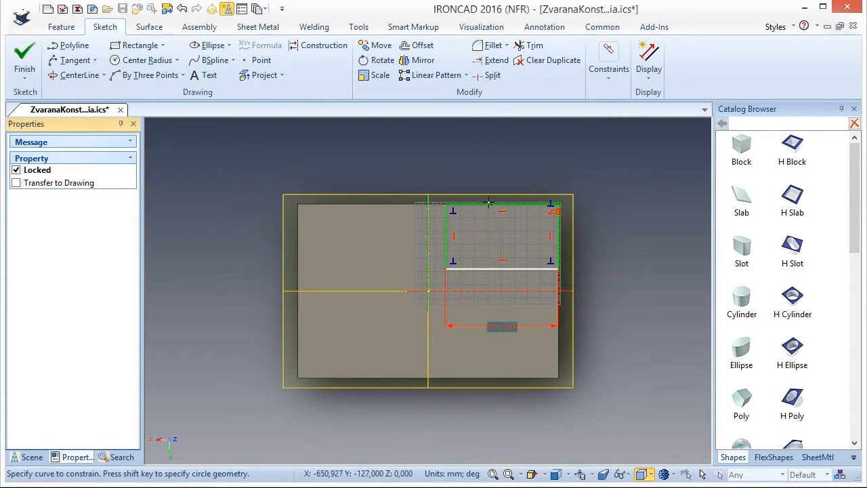
Dimension the rectangle's vertical edge nearest the block's centre to 350 mm and finish the sketch.
click(445, 236)
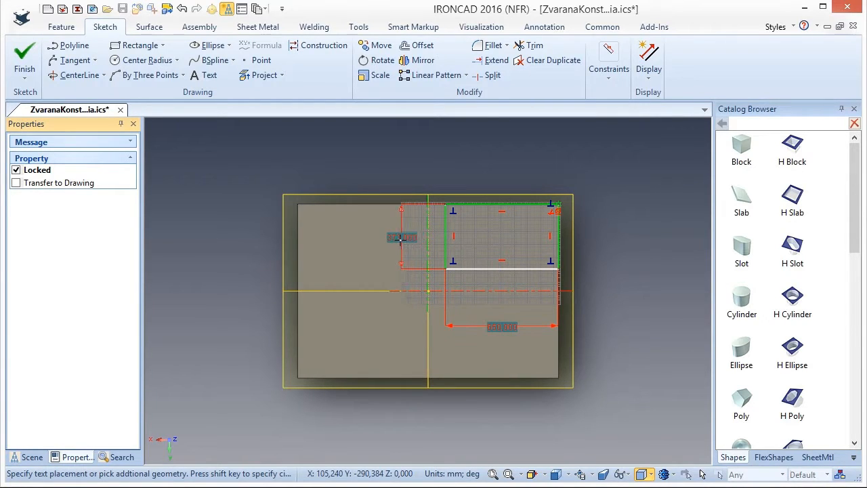
click(399, 237)
text(350)
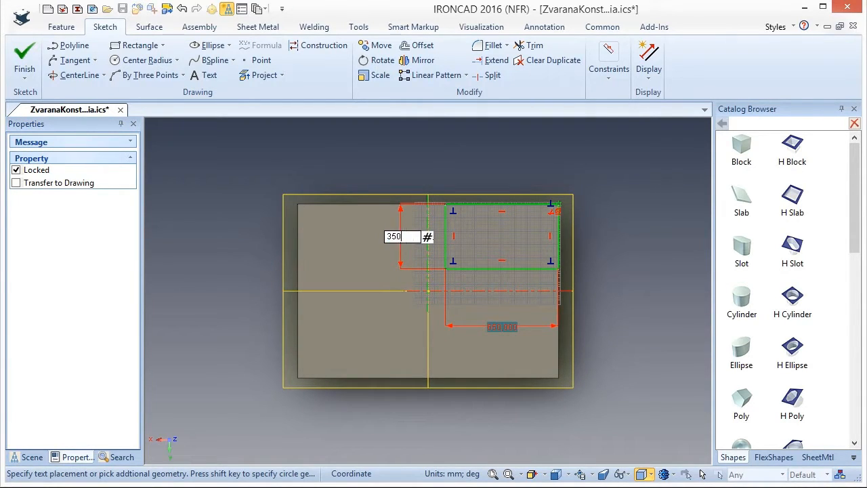
key(Return)
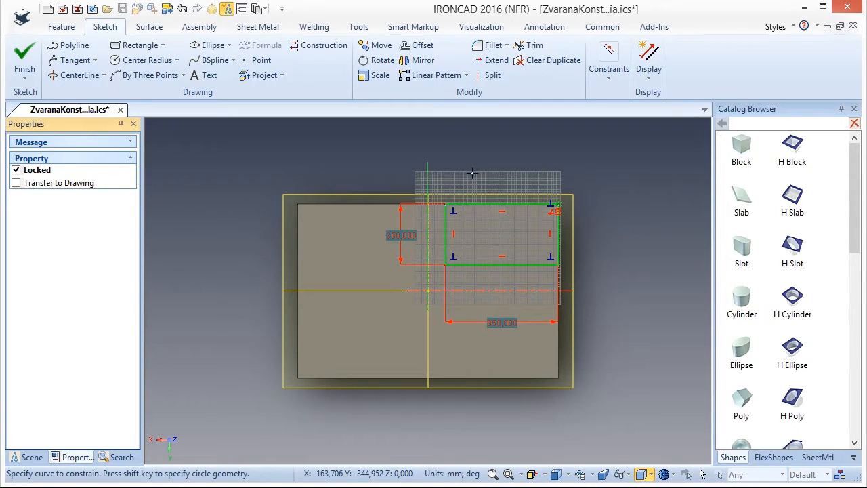
click(24, 60)
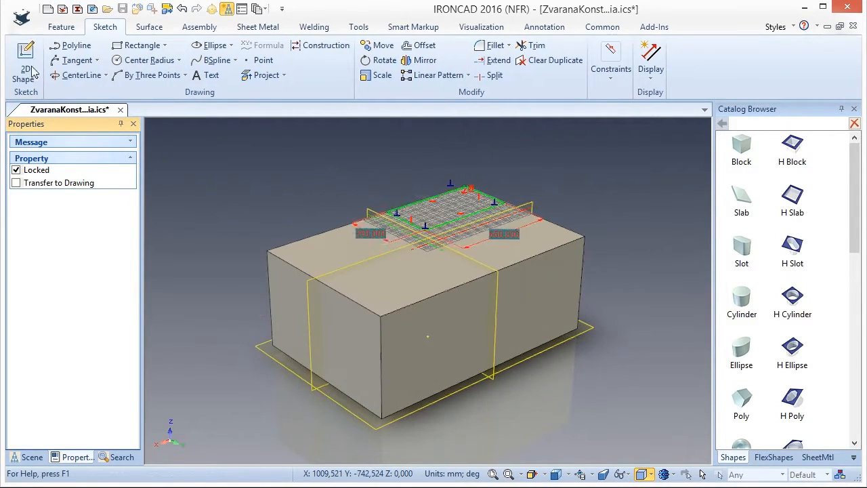
Extrude the corner rectangle with flipped direction, Through All depth and Remove material to cut a notch through the block.
middle_drag(238, 407, 254, 381)
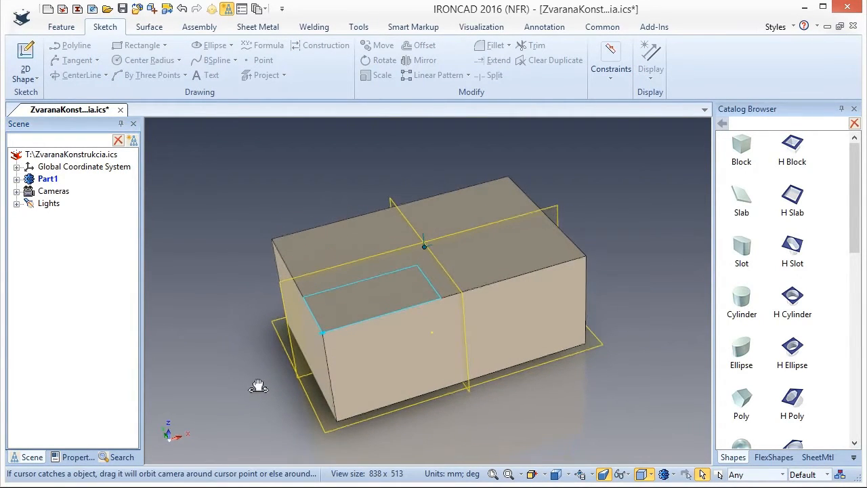
click(61, 27)
click(70, 70)
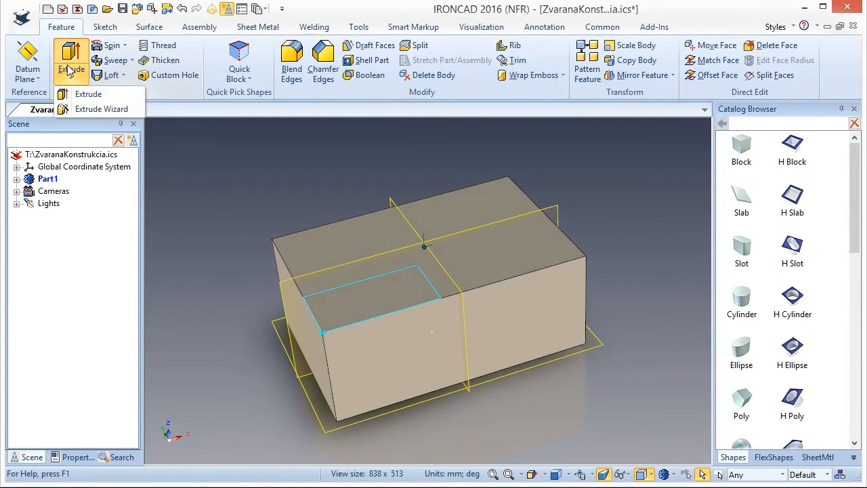
click(80, 94)
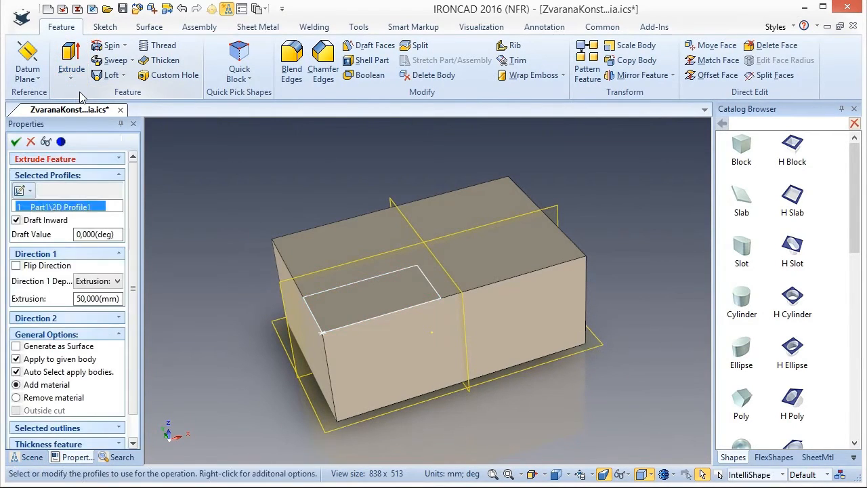
click(16, 266)
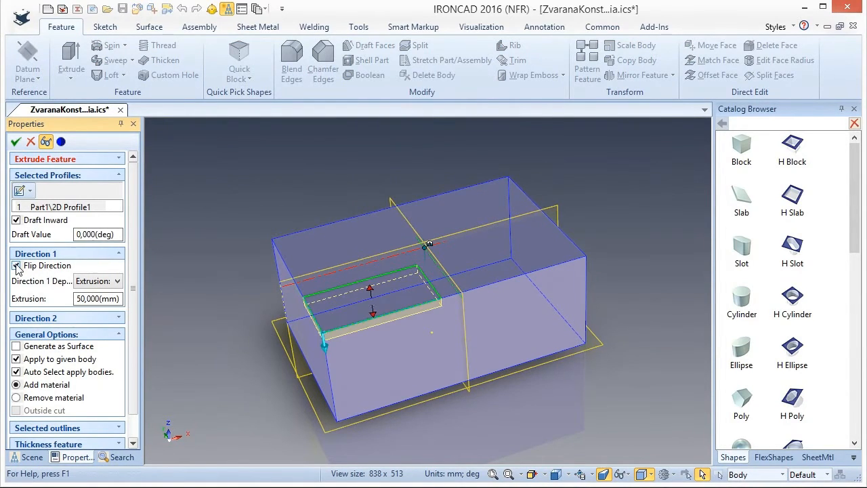
click(107, 282)
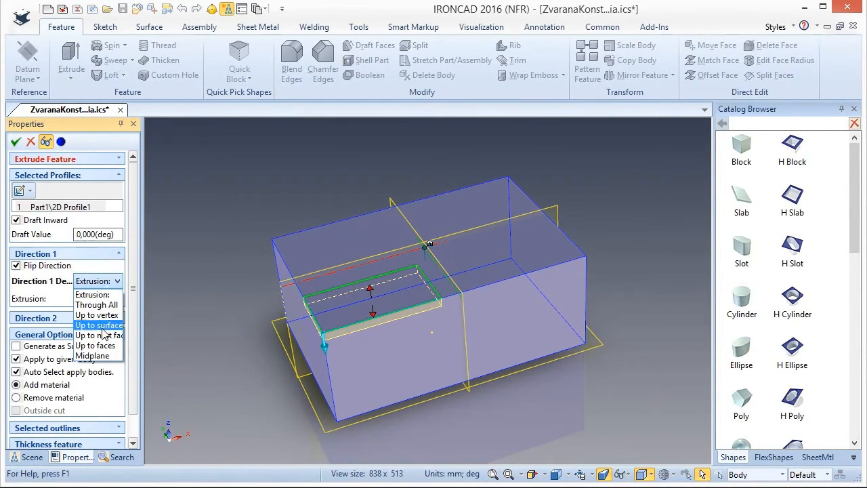
click(95, 304)
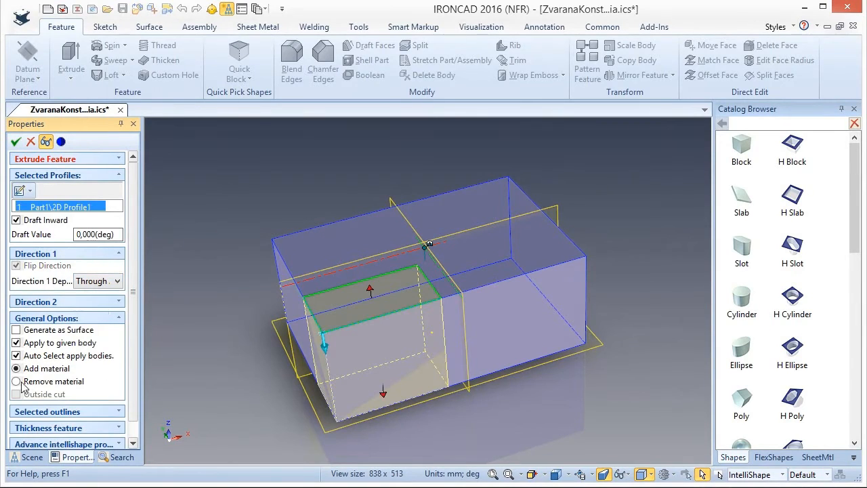
click(16, 382)
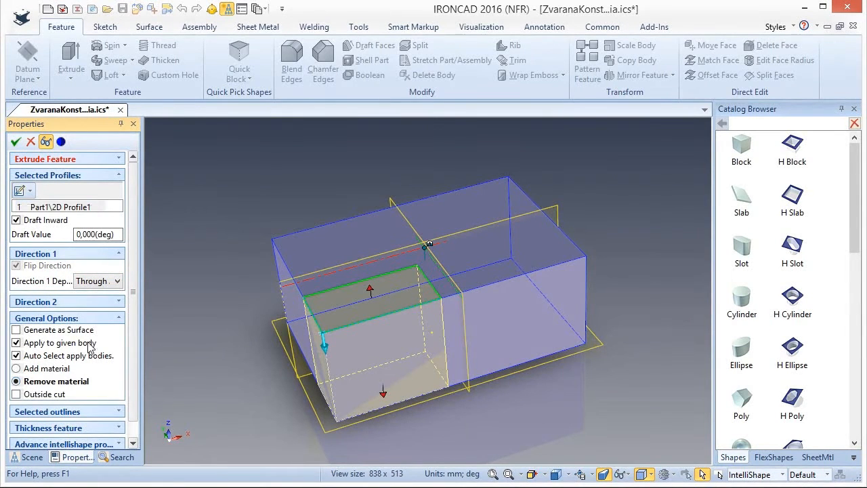
click(16, 141)
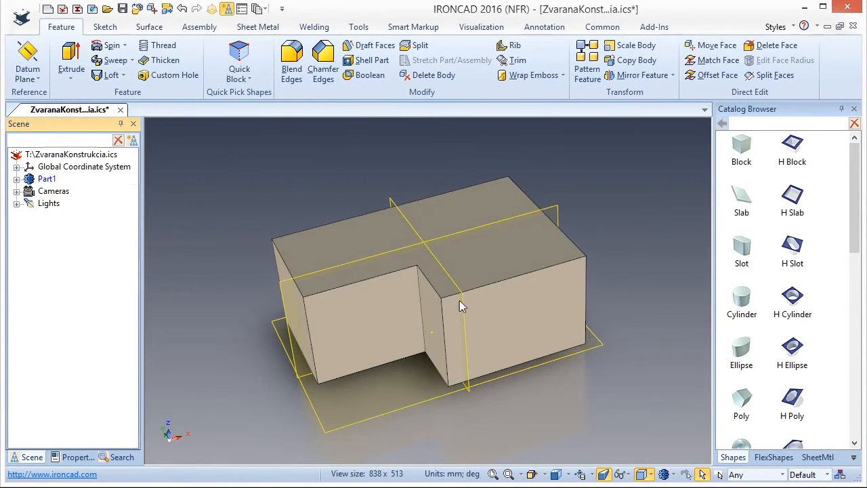
Chamfer the long top edge beside the corner notch with a distance of 150 mm and save the scene.
click(324, 62)
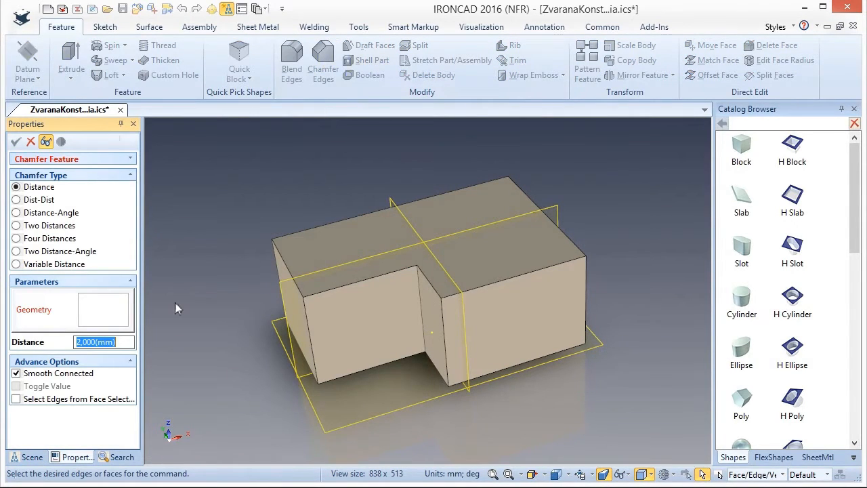
text(150)
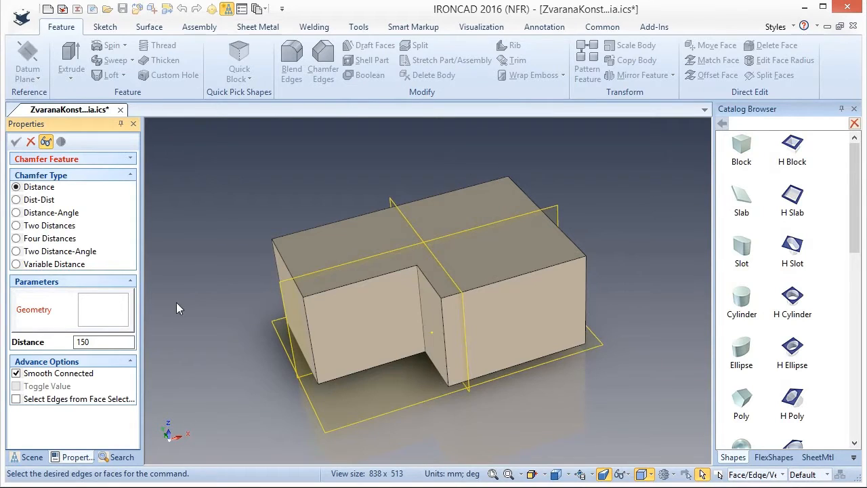
click(484, 290)
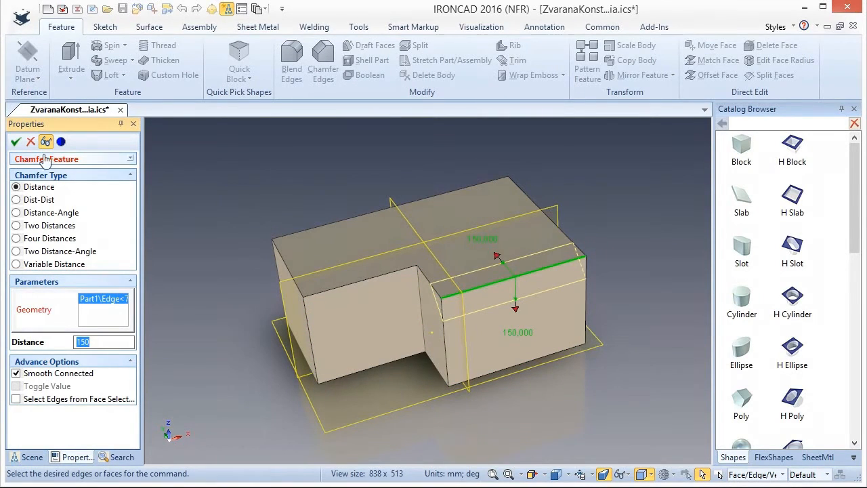
click(16, 141)
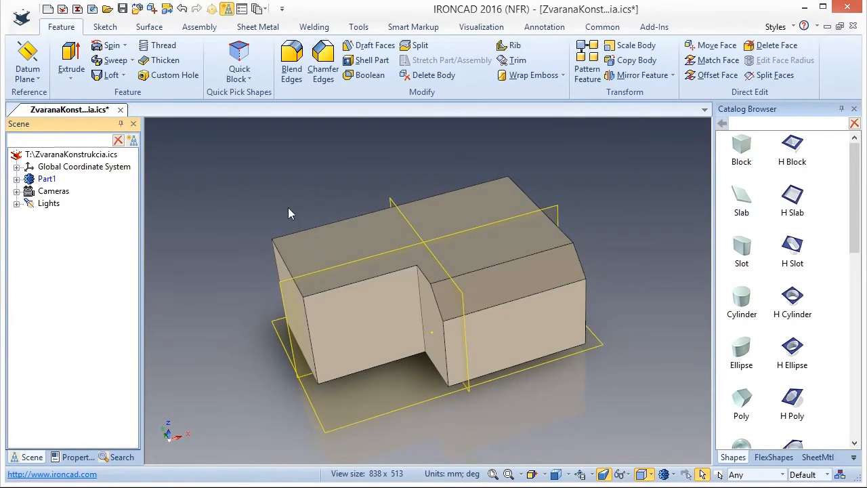
middle_drag(288, 208, 309, 207)
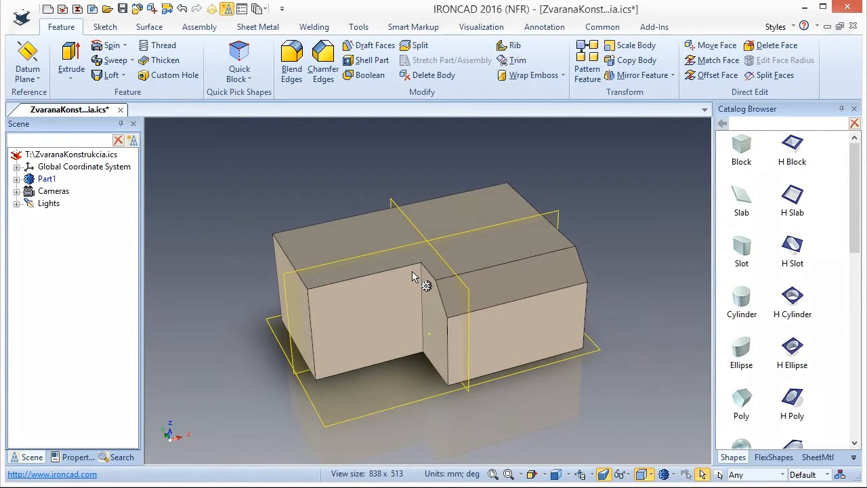
key(ctrl+s)
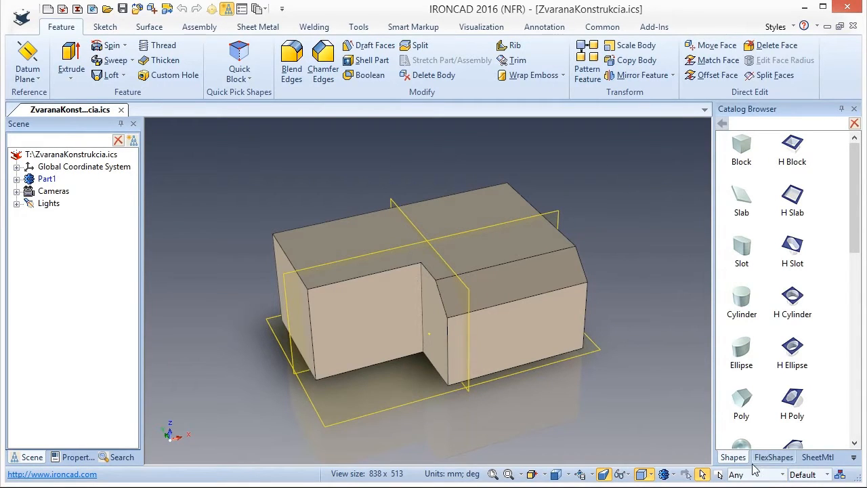
Restrict selection to edges, select all edges of the notched block and extract them as a 3D curve.
click(783, 475)
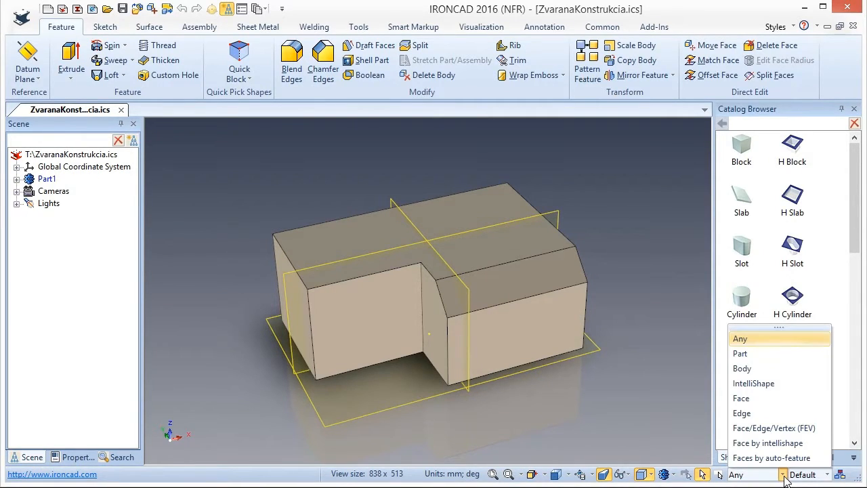
click(751, 415)
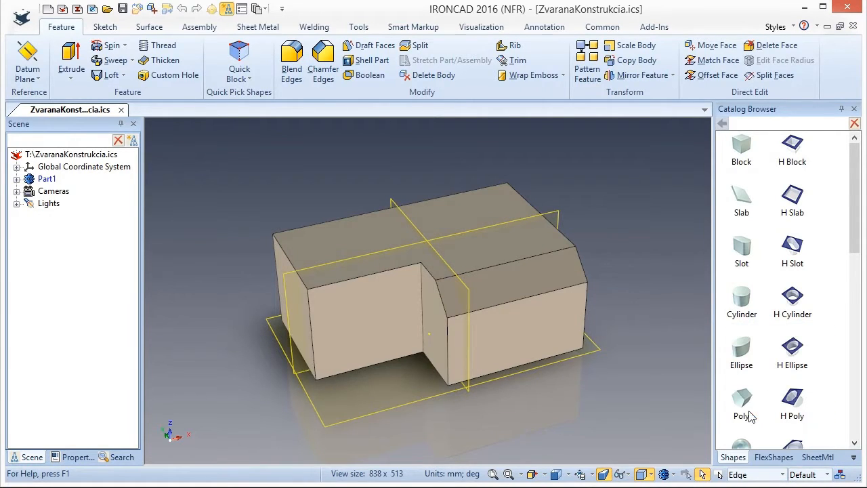
drag(224, 154, 669, 461)
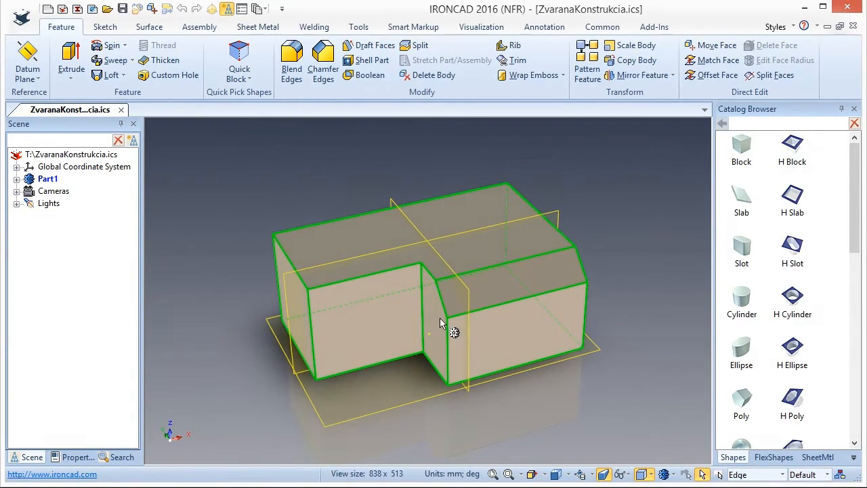
click(150, 29)
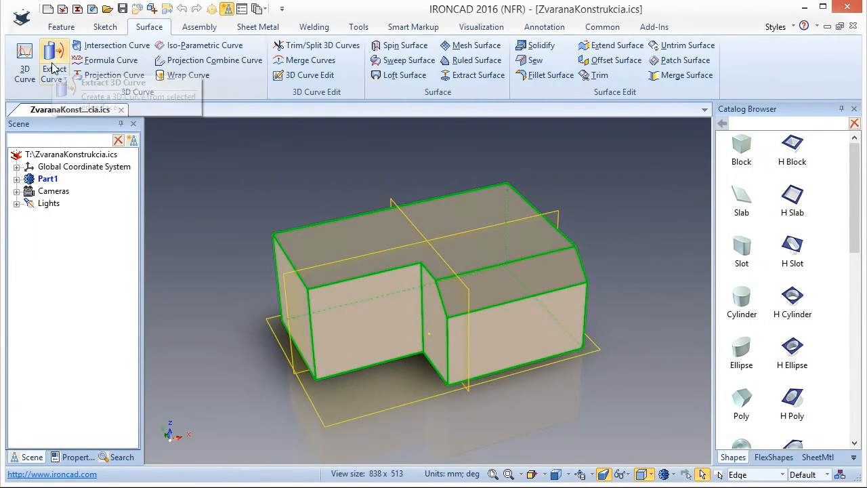
right_click(380, 278)
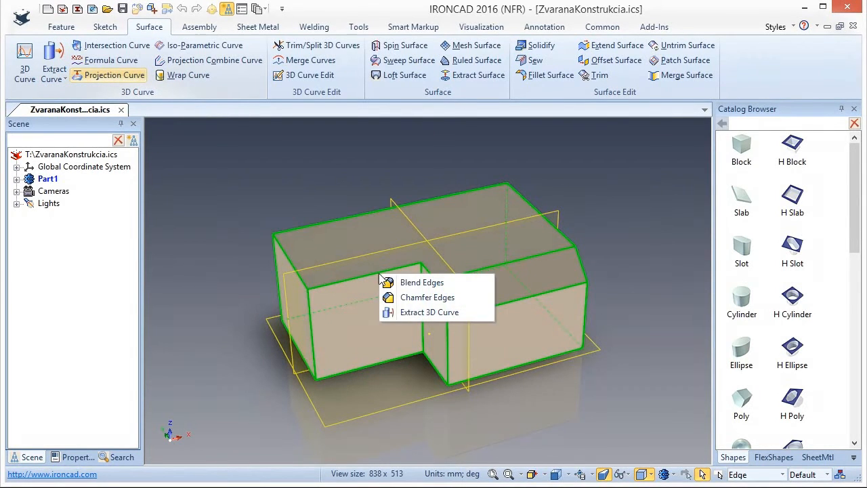
click(421, 312)
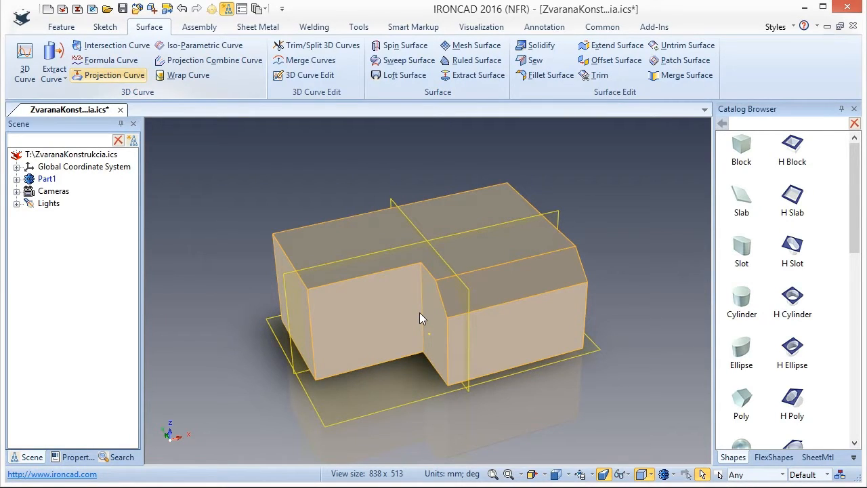
Hide the solid body of Part1, leaving the extracted wireframe curves displayed.
click(16, 179)
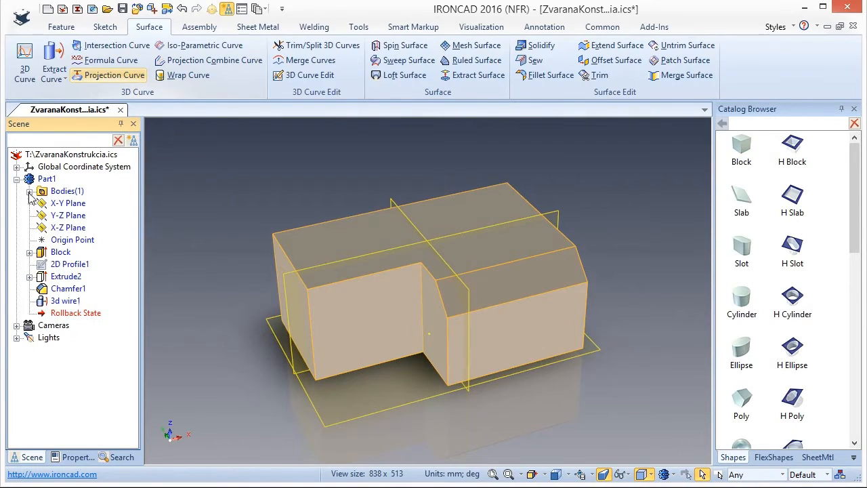
click(30, 191)
right_click(73, 206)
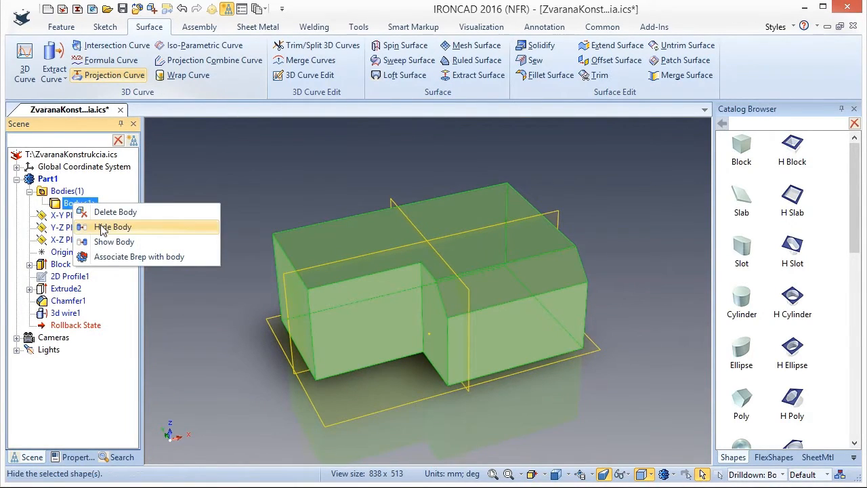
click(103, 229)
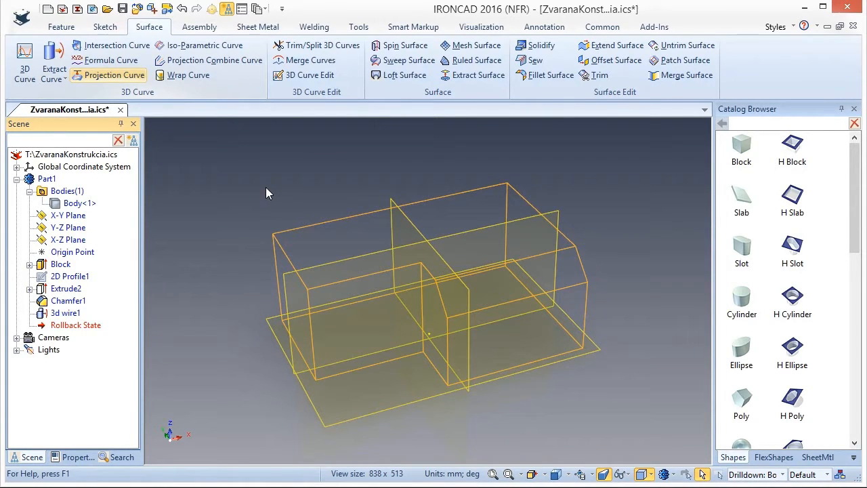
Turn off the display of datum planes, axes and points in the scene's show properties.
right_click(447, 438)
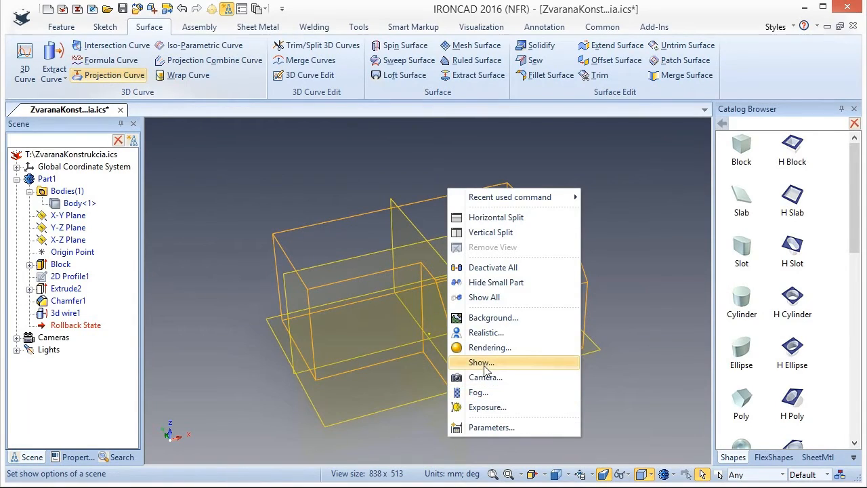
click(482, 362)
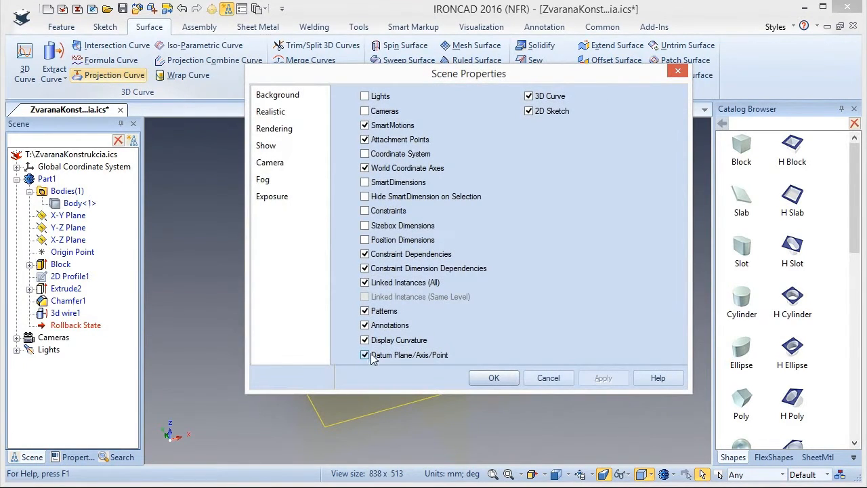
click(494, 378)
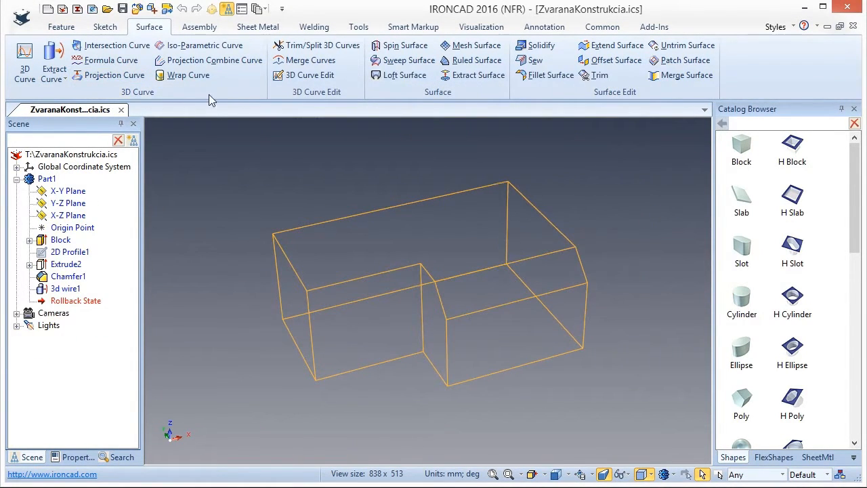
Insert an ISO square tube frame member of size 80 x 80 x 5 along the bottom edge leading into the notch.
click(312, 29)
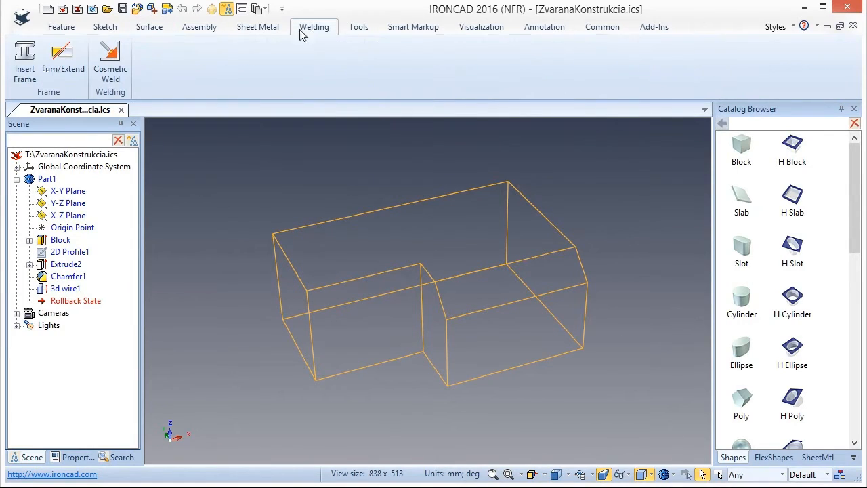
click(25, 60)
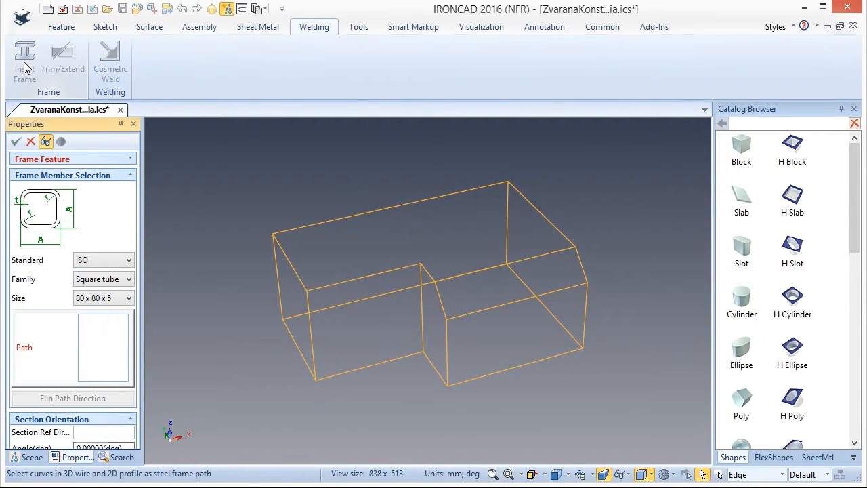
click(130, 280)
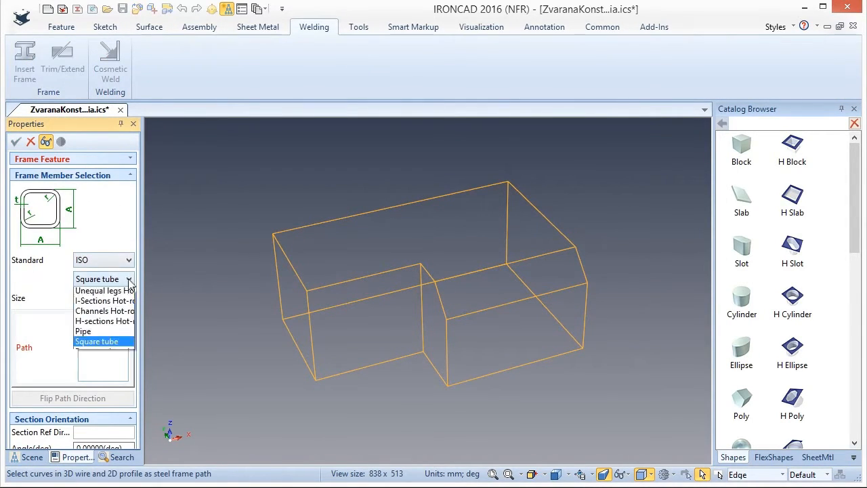
click(117, 353)
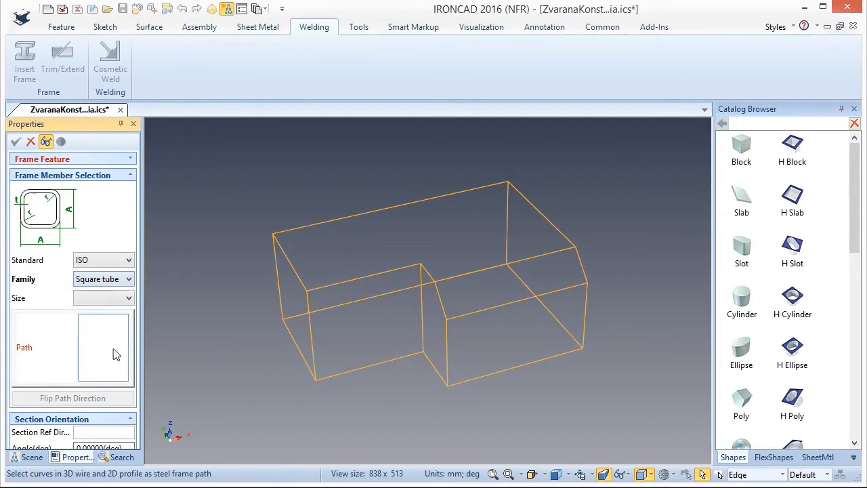
click(129, 305)
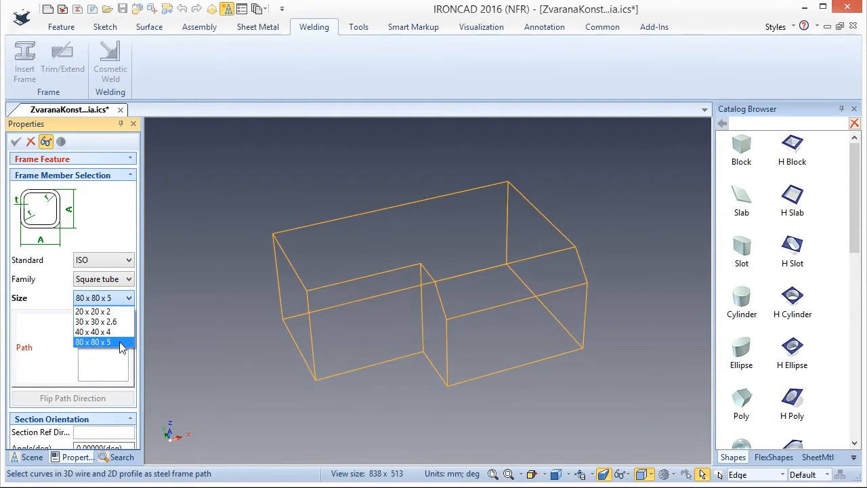
click(120, 331)
click(382, 366)
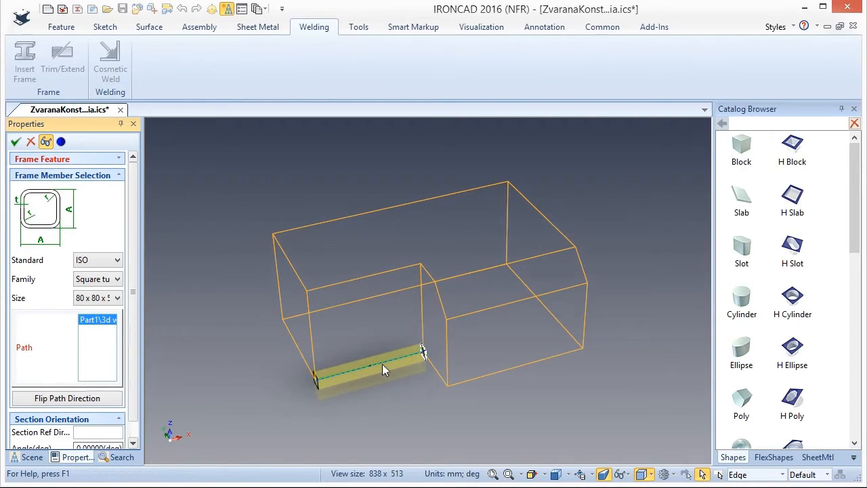
Try different anchor points on the tube's cross-section for the path, ending with the section's centre point.
scroll(415, 366, up, 5)
scroll(414, 374, up, 5)
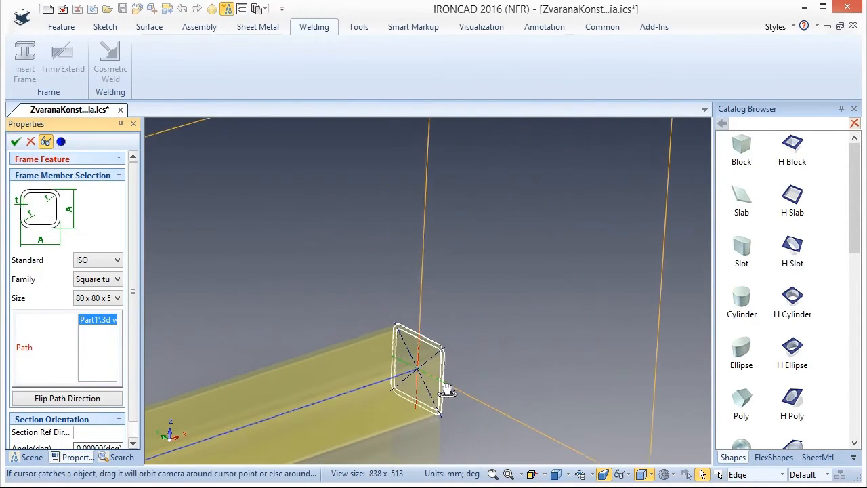
click(442, 416)
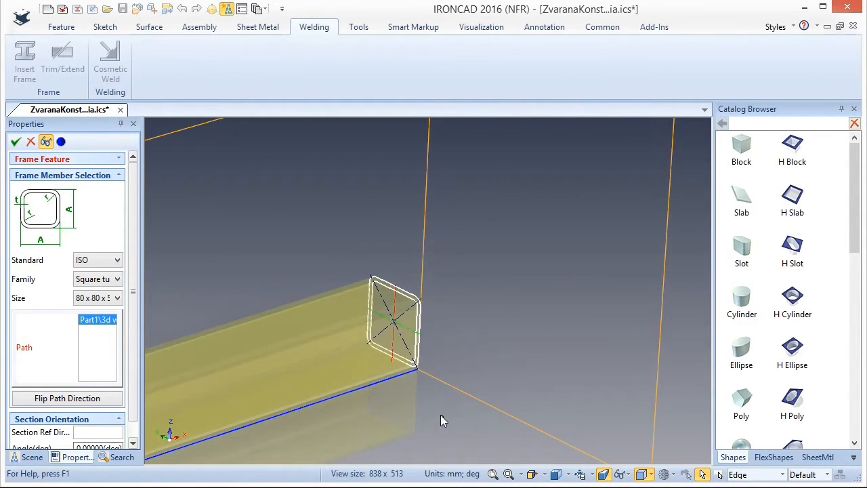
click(366, 308)
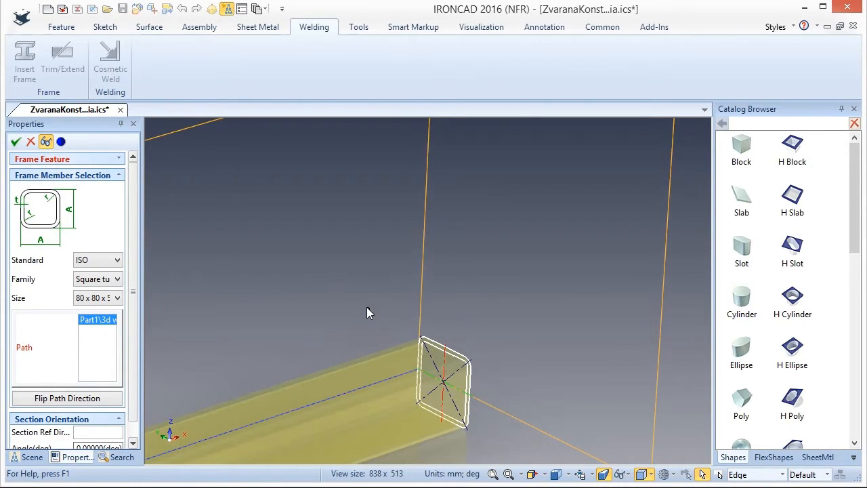
click(420, 337)
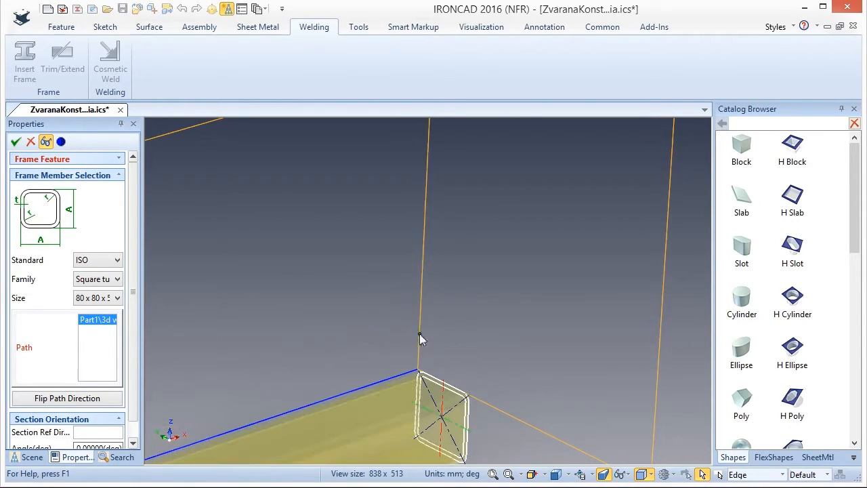
click(444, 418)
scroll(478, 328, down, 5)
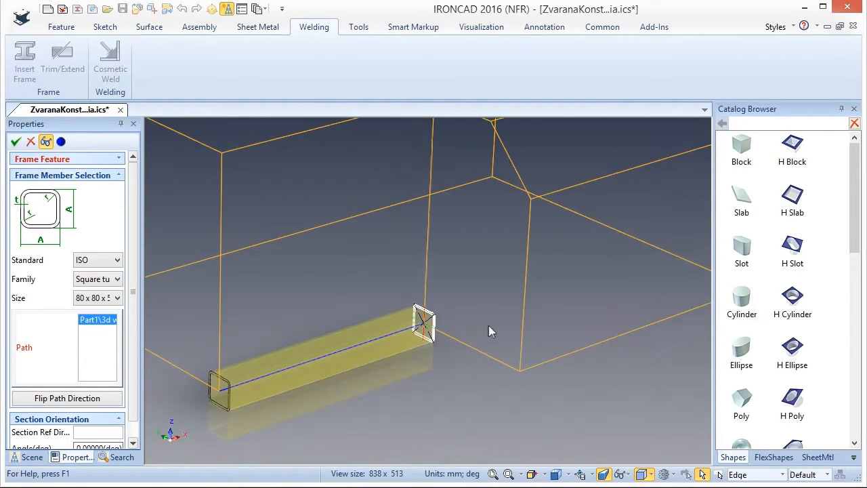
scroll(489, 326, up, 3)
scroll(427, 229, down, 1)
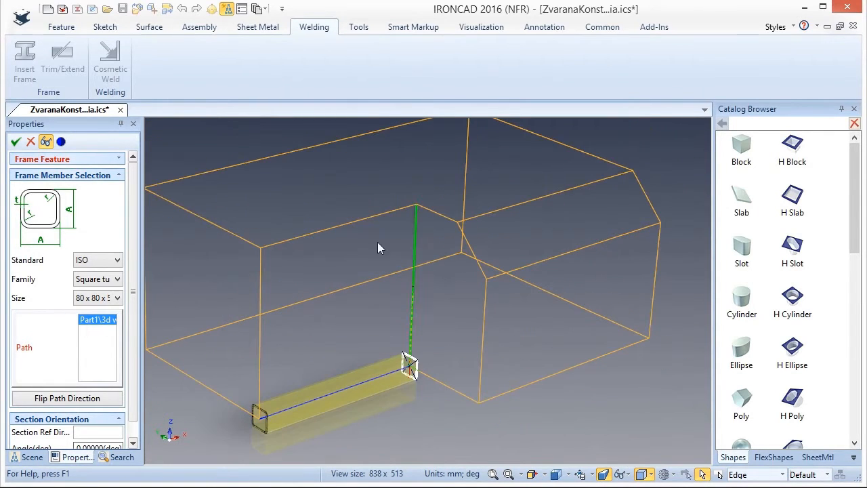
Add the remaining five bottom edges of the wireframe to the tube path and create the closed base frame.
click(209, 390)
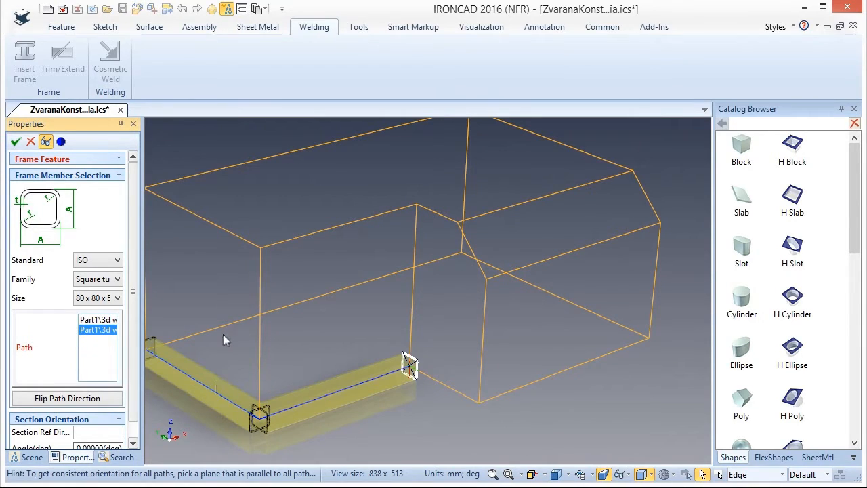
click(224, 326)
click(580, 310)
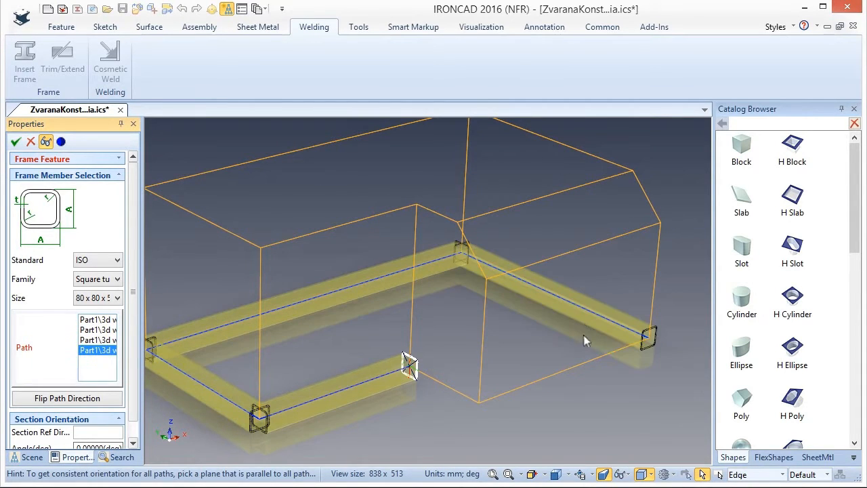
click(577, 365)
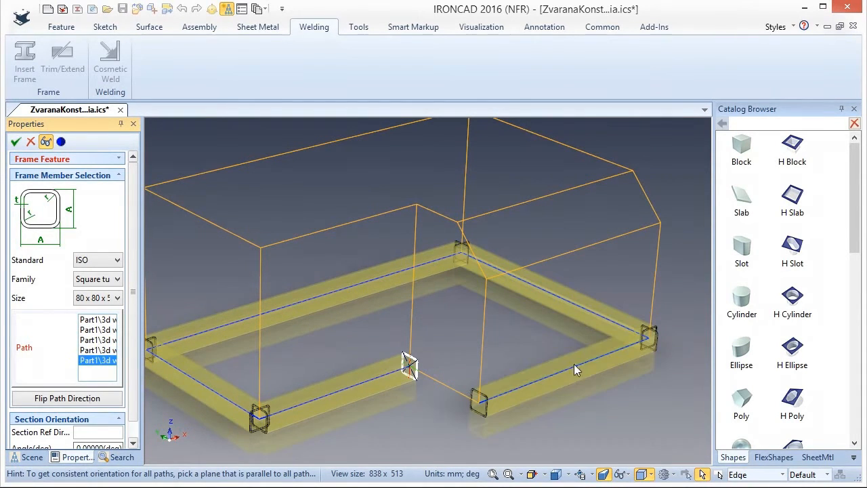
click(445, 383)
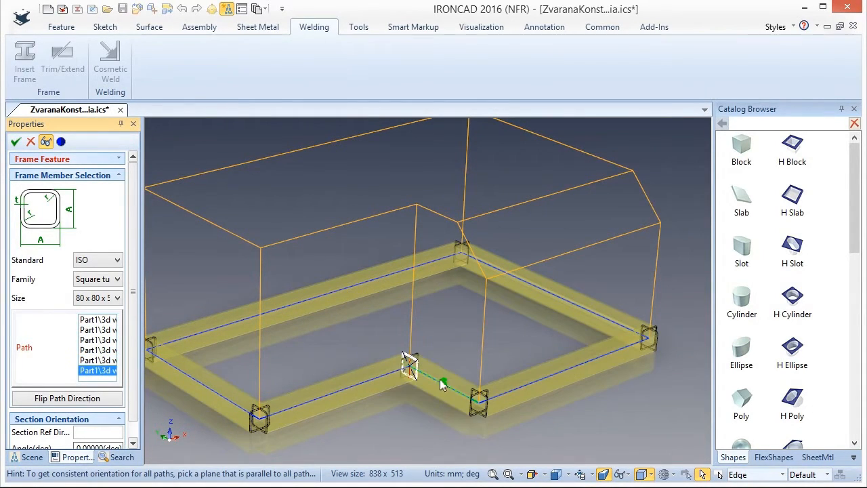
click(15, 141)
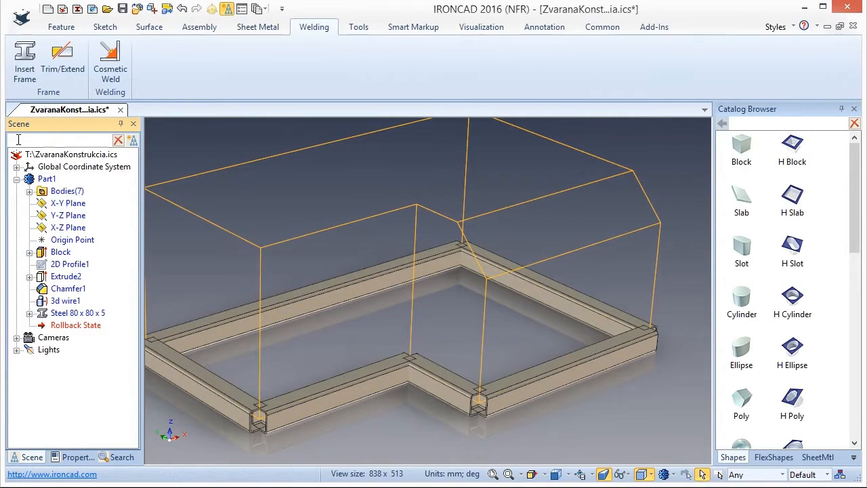
Start an End Miter trim on the two base tubes that meet at the front corner away from the notch.
click(63, 56)
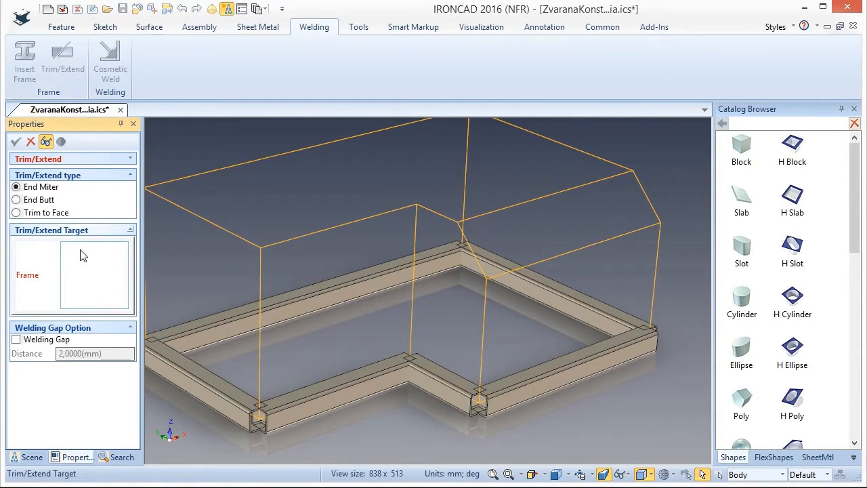
click(333, 399)
click(217, 404)
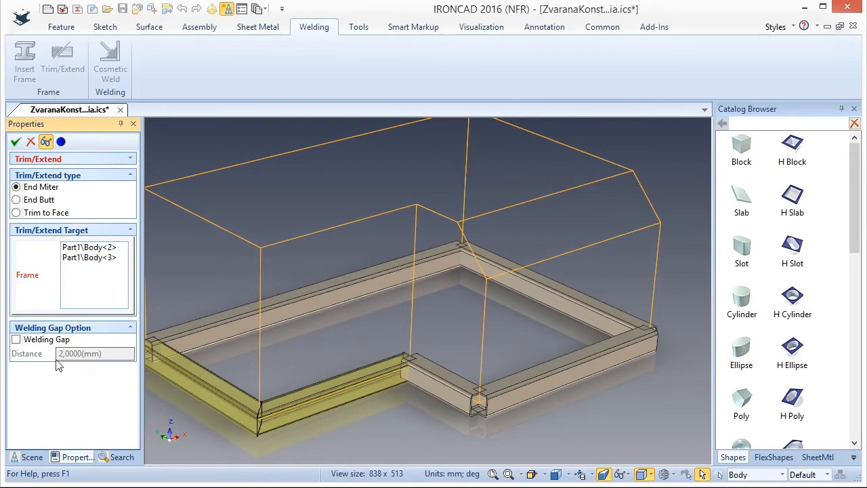
Try a 2 mm welding gap at the mitered corner and inspect it up close.
click(17, 341)
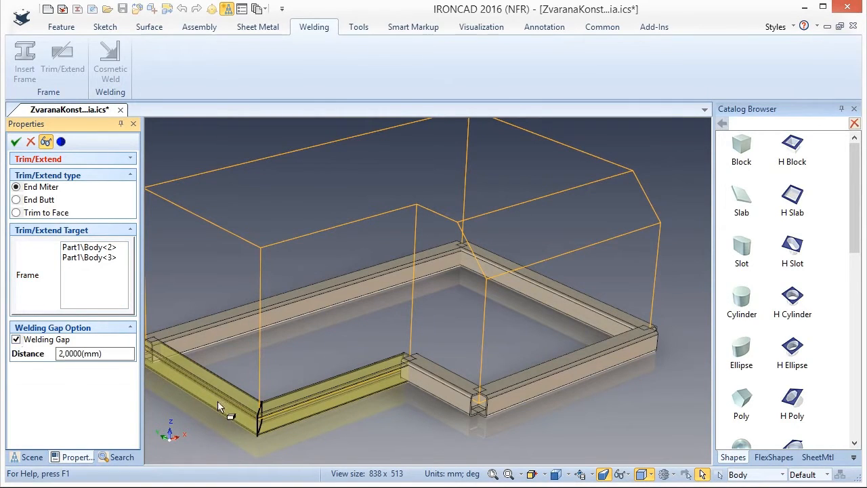
scroll(232, 405, up, 5)
middle_drag(314, 419, 322, 410)
scroll(304, 434, down, 3)
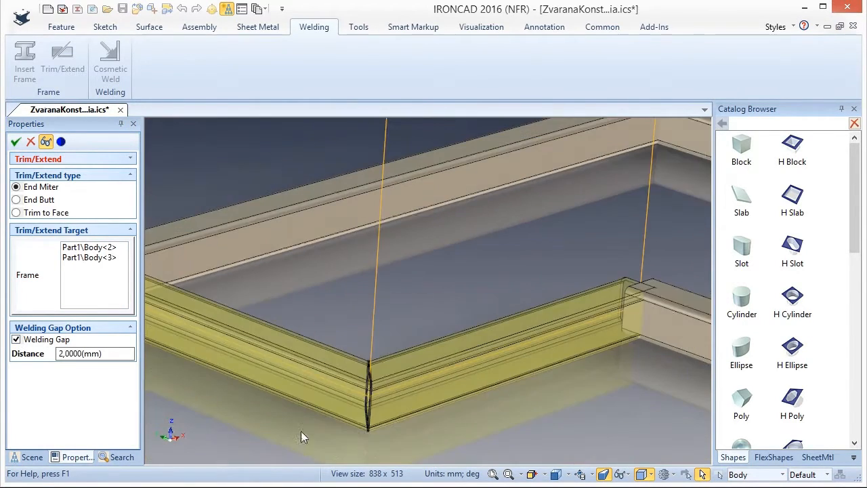
scroll(383, 410, up, 5)
middle_drag(325, 393, 319, 393)
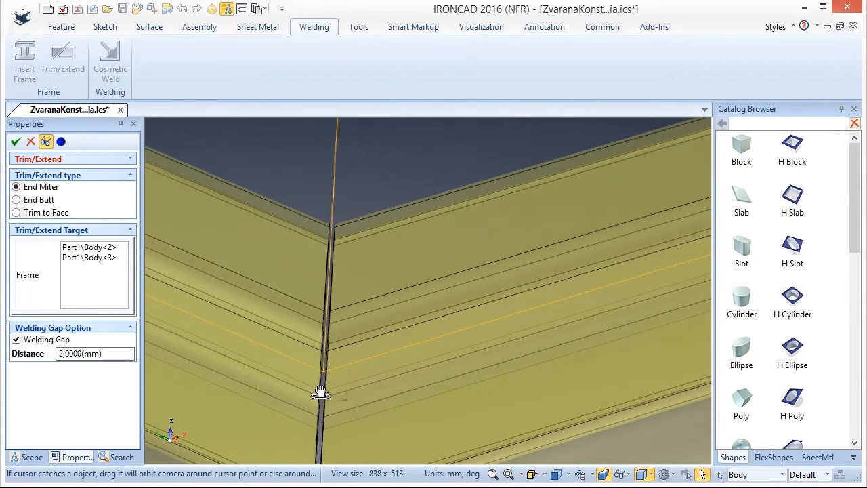
click(16, 340)
Add the other four base tubes to the End Miter trim and apply it without a welding gap.
scroll(338, 314, down, 6)
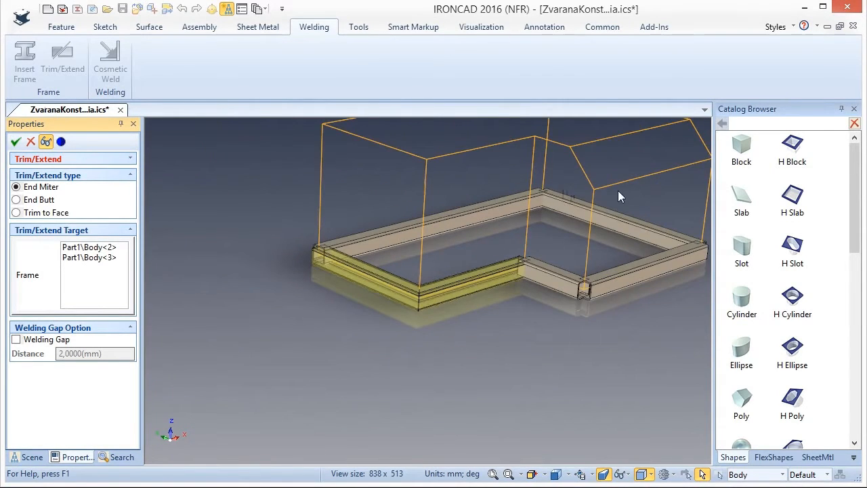
scroll(542, 210, up, 3)
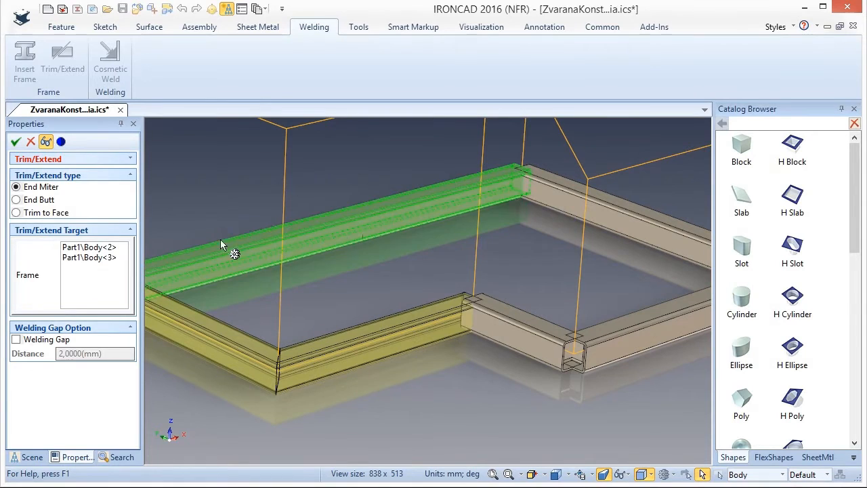
click(120, 267)
click(227, 258)
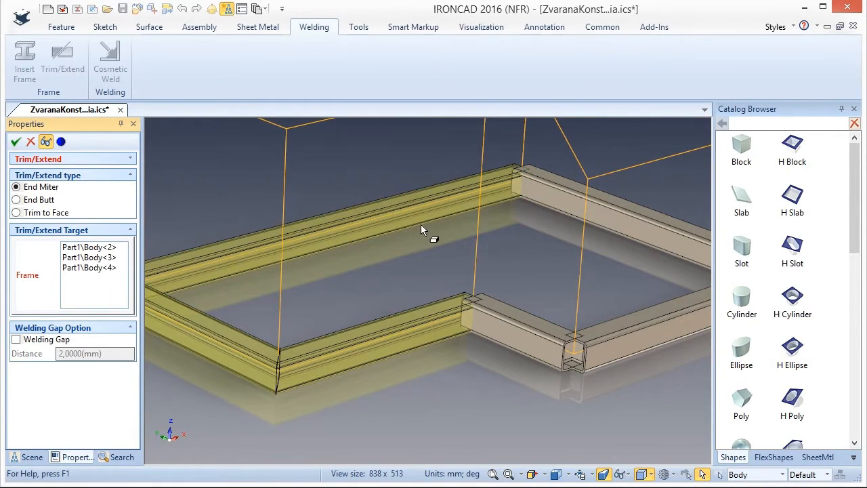
click(579, 211)
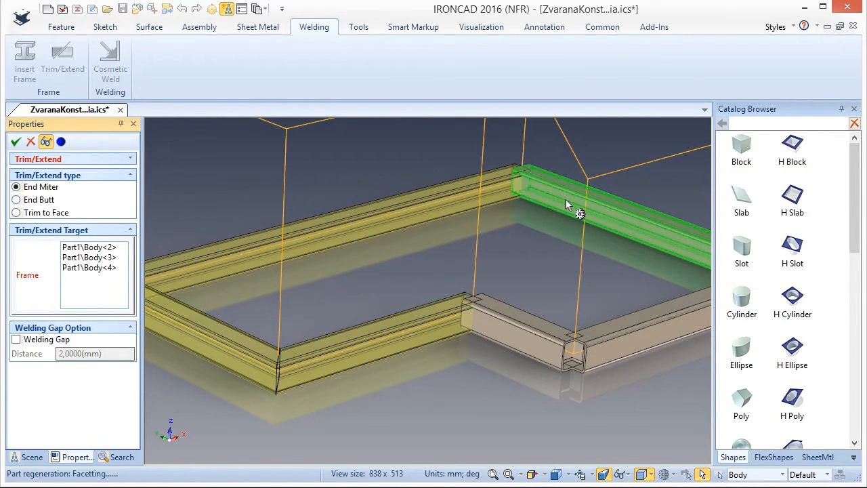
click(640, 332)
click(512, 320)
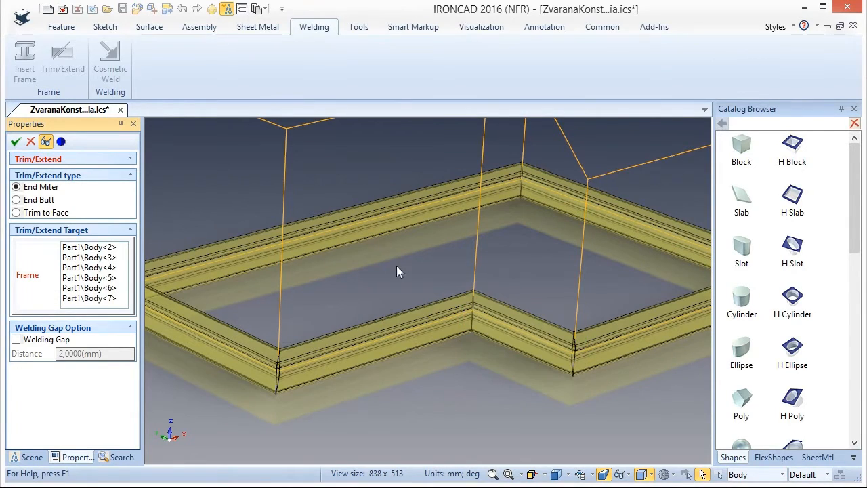
scroll(397, 271, down, 3)
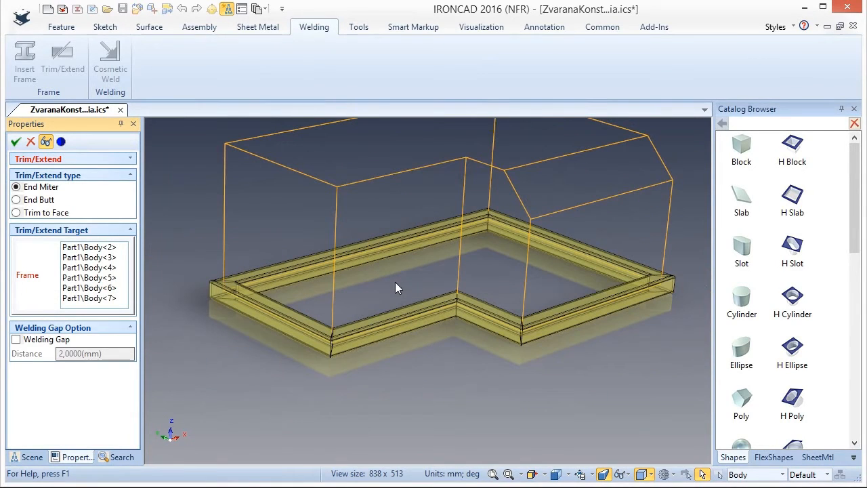
click(16, 142)
Start a frame of ISO square tube size 40 x 40 x 4 and select the six edges of the wireframe's top outline as its path.
middle_drag(410, 248, 452, 195)
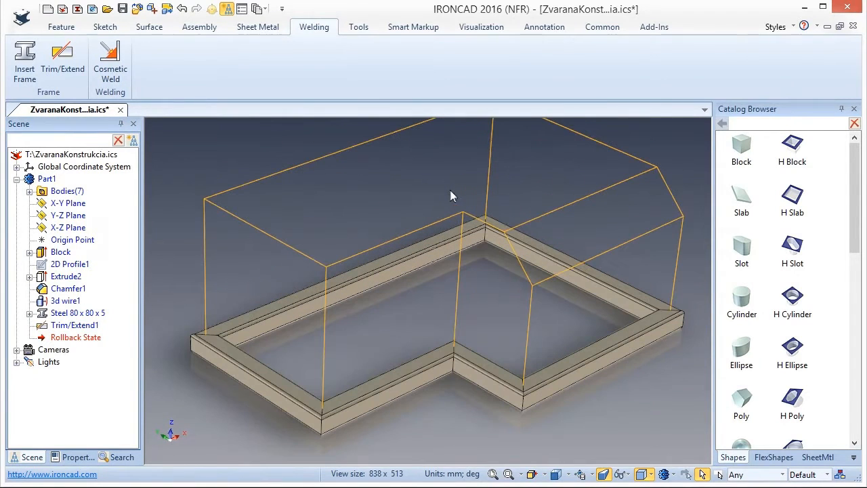
click(24, 61)
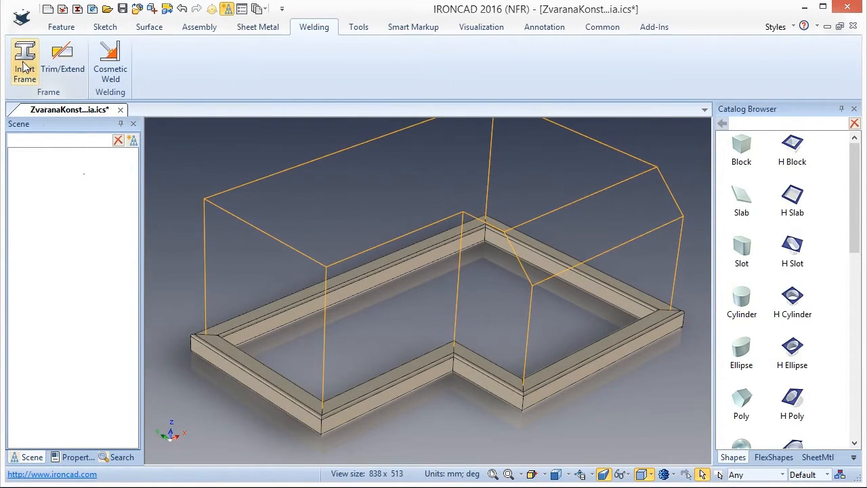
click(112, 299)
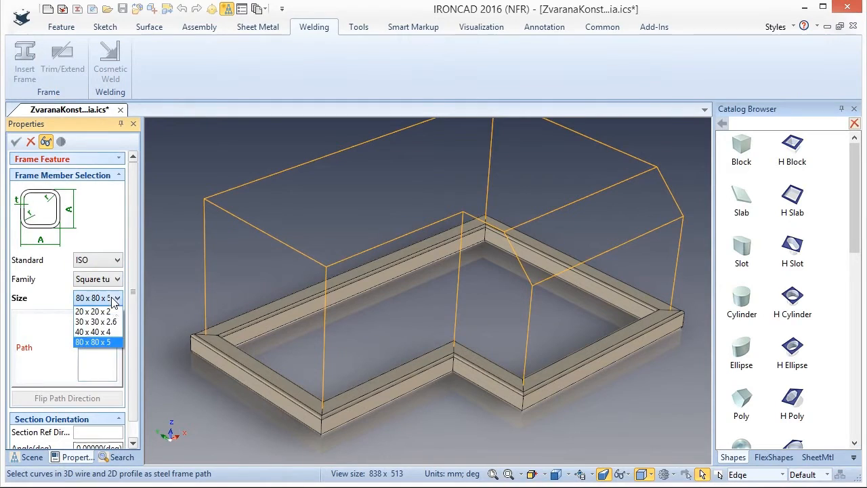
click(102, 331)
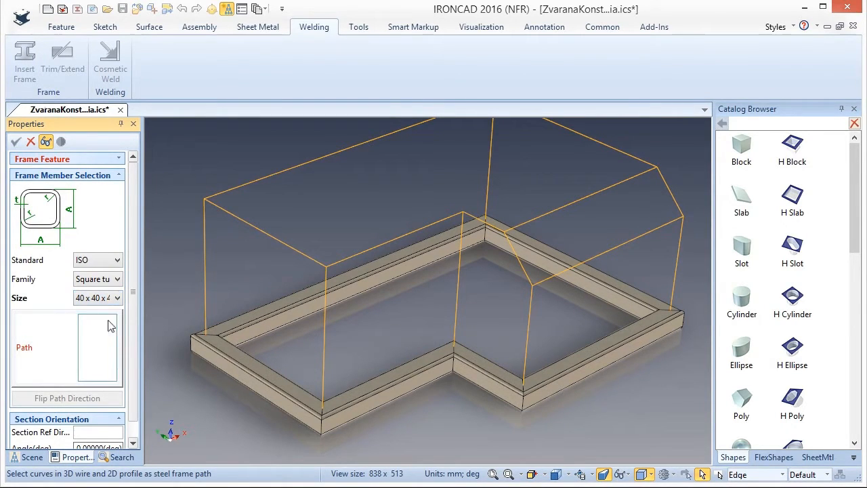
click(263, 234)
click(259, 181)
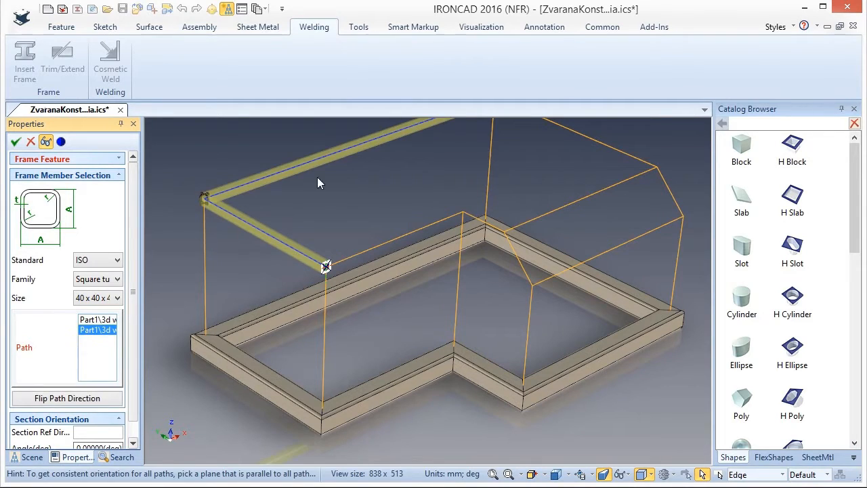
click(583, 136)
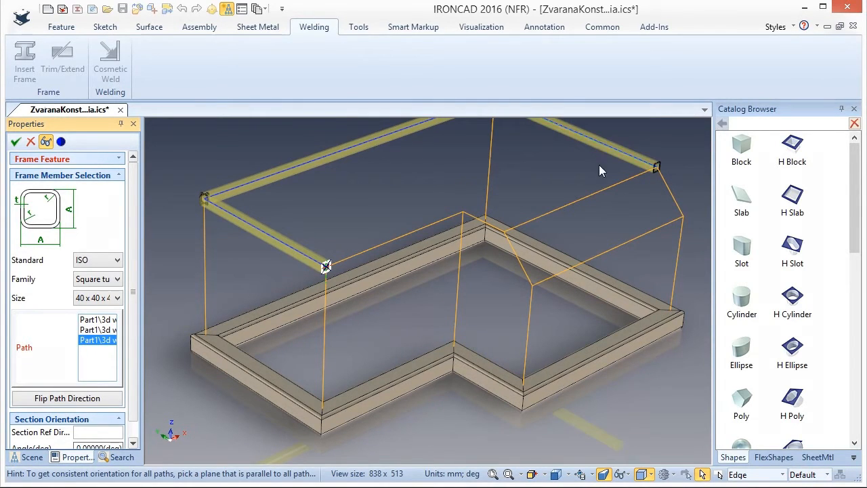
click(575, 194)
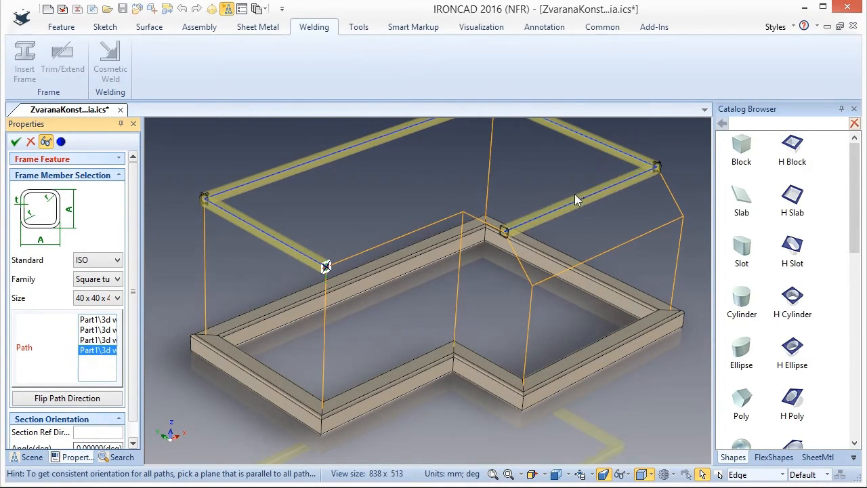
click(475, 218)
click(435, 224)
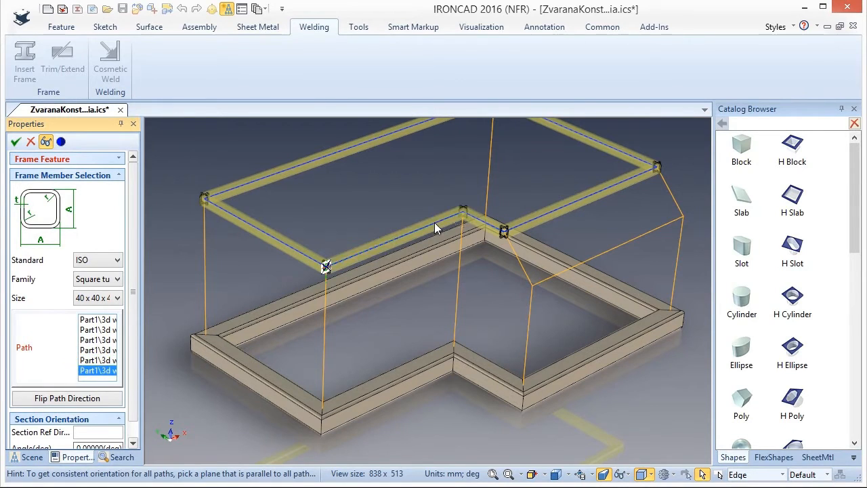
Add the two sloped chamfer edges and the horizontal edge joining their lower ends to the tube path.
click(519, 261)
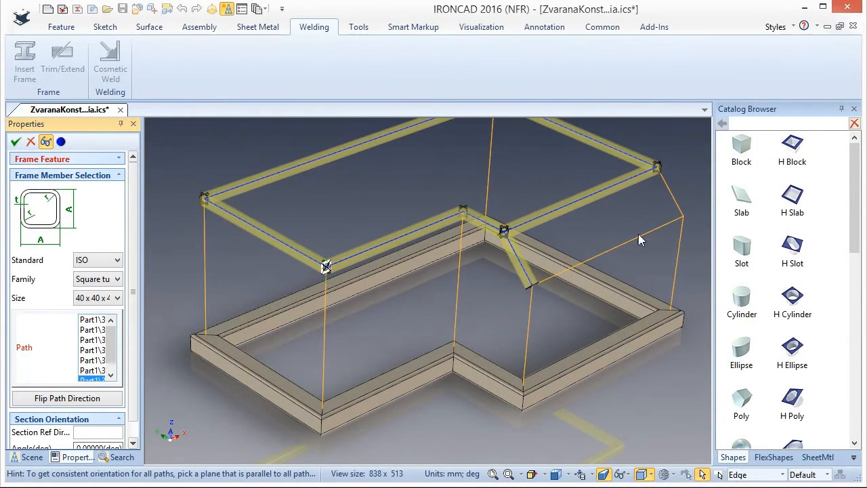
click(673, 196)
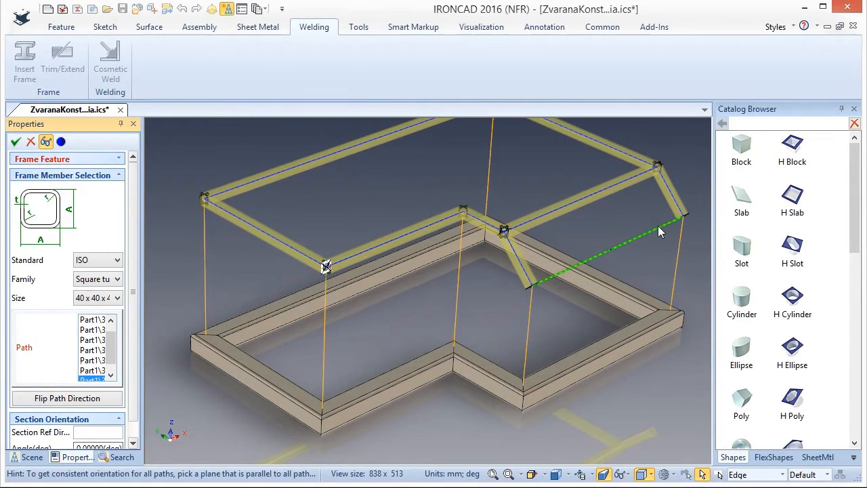
click(658, 227)
Add the six vertical edges to the tube path and create the 40 x 40 x 4 frame.
click(677, 268)
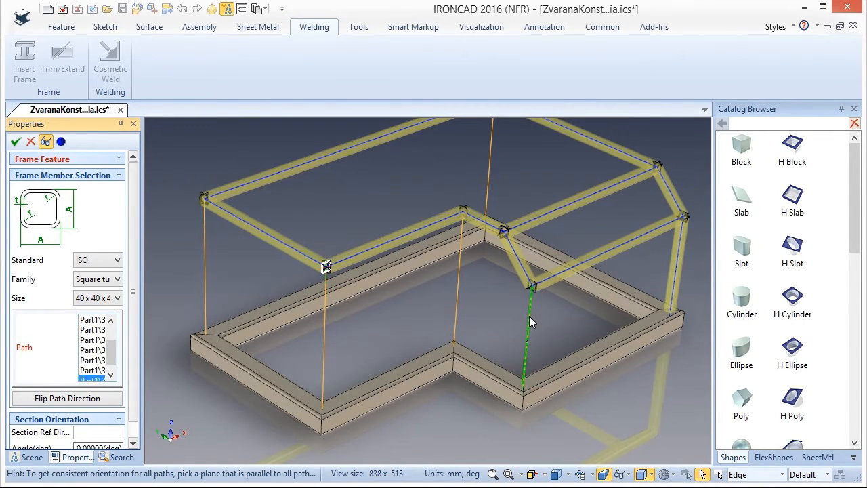
click(530, 317)
click(456, 309)
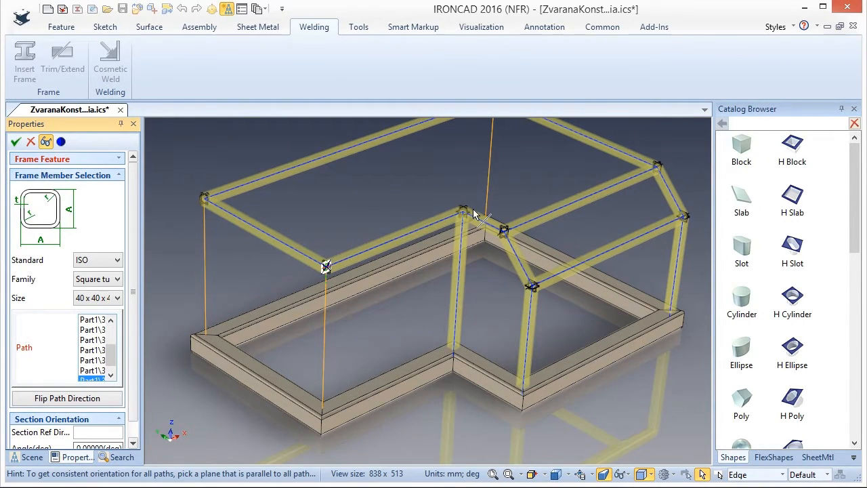
click(488, 178)
click(205, 267)
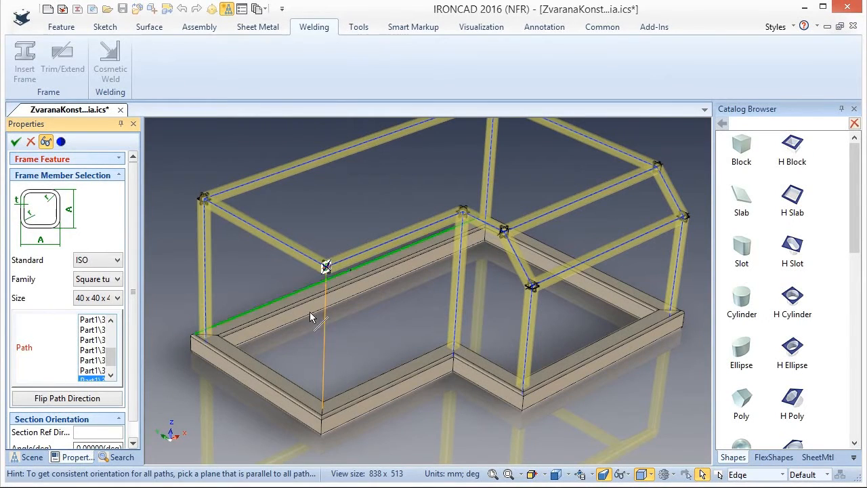
click(324, 330)
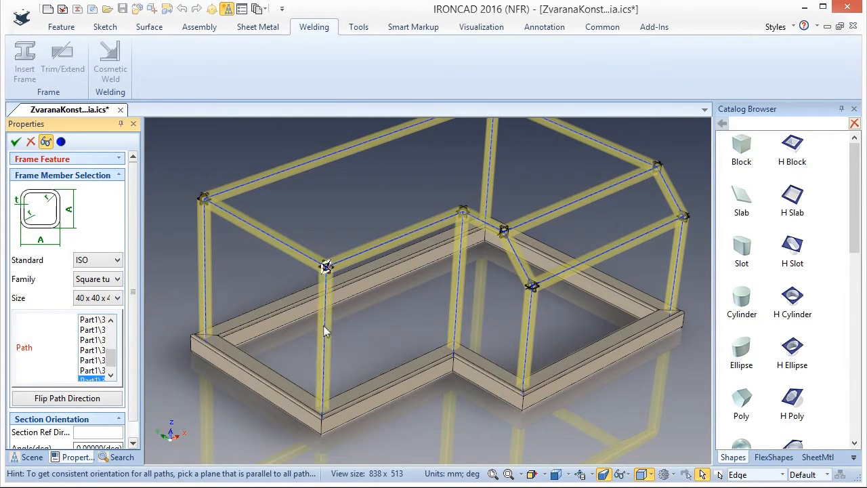
click(16, 142)
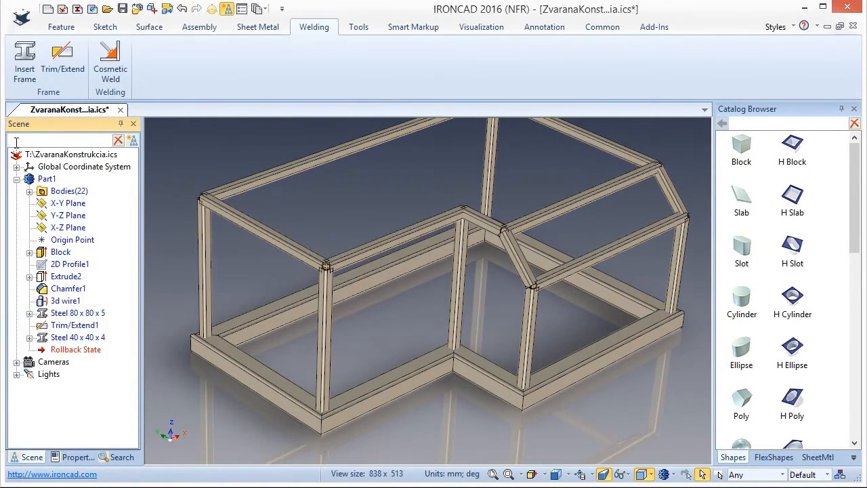
Save the scene with the upper frame.
scroll(356, 292, down, 3)
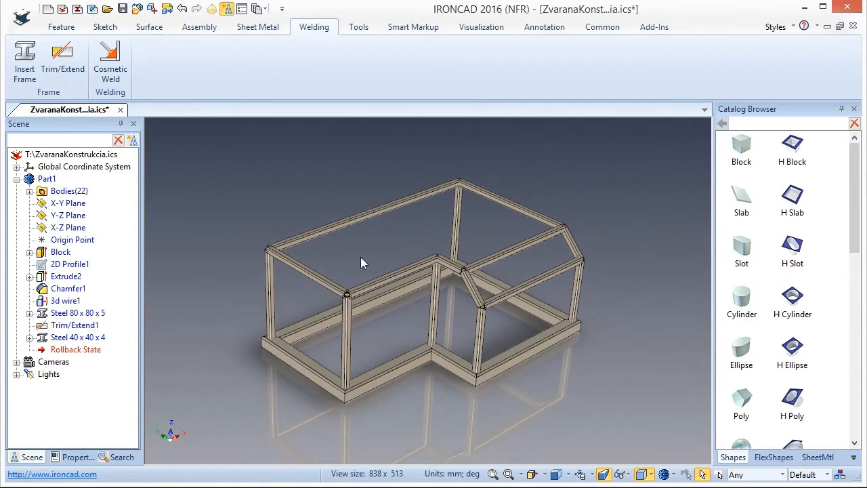
scroll(370, 264, up, 2)
key(ctrl+s)
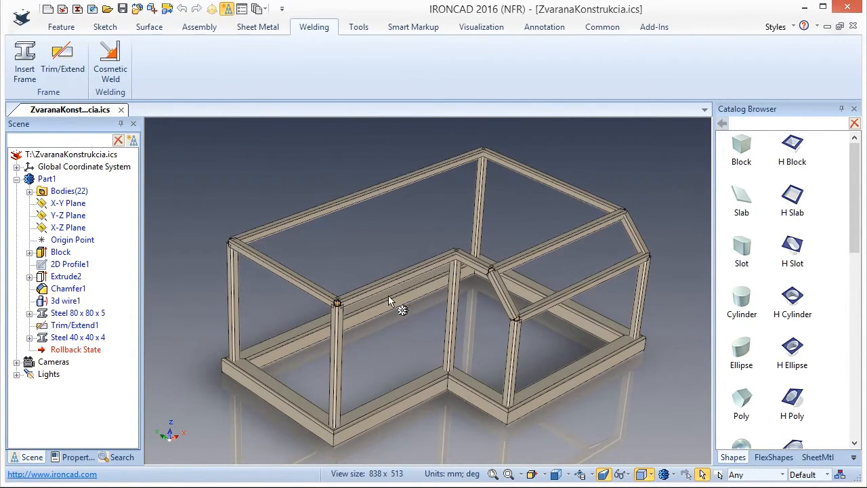
Miter the vertical post, sloped tube and short top tube on the notch side with an End Miter trim without a welding gap.
click(54, 82)
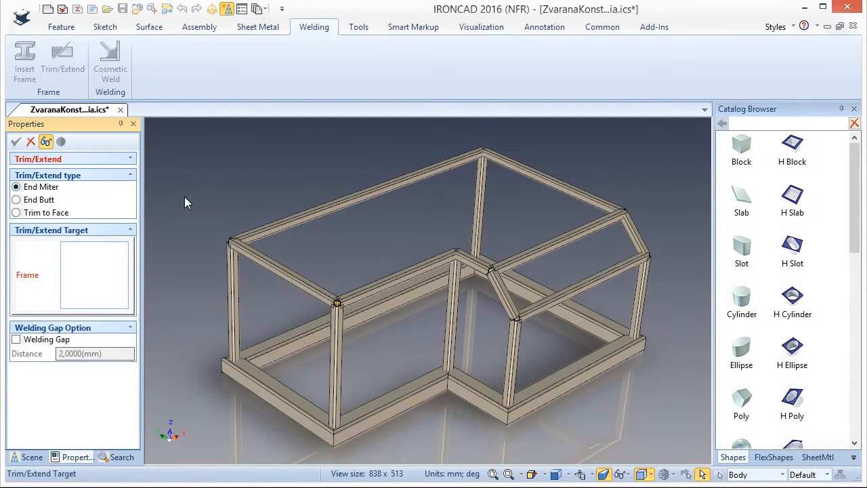
scroll(506, 323, up, 5)
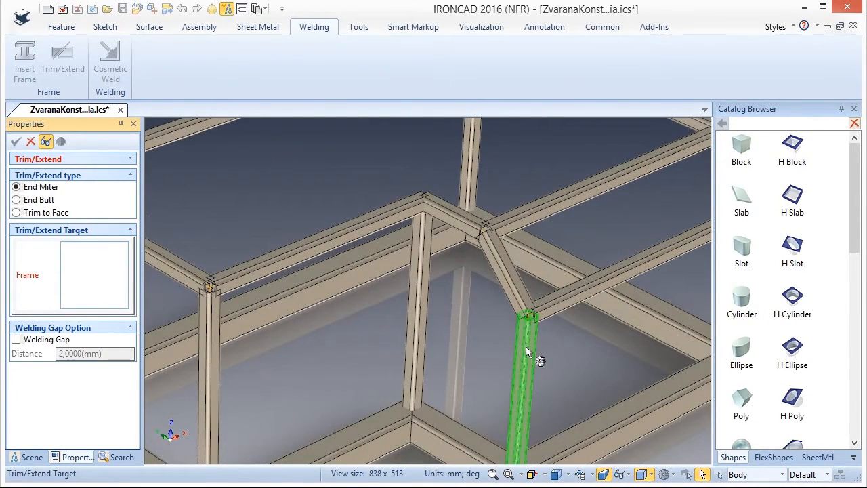
click(523, 349)
click(505, 283)
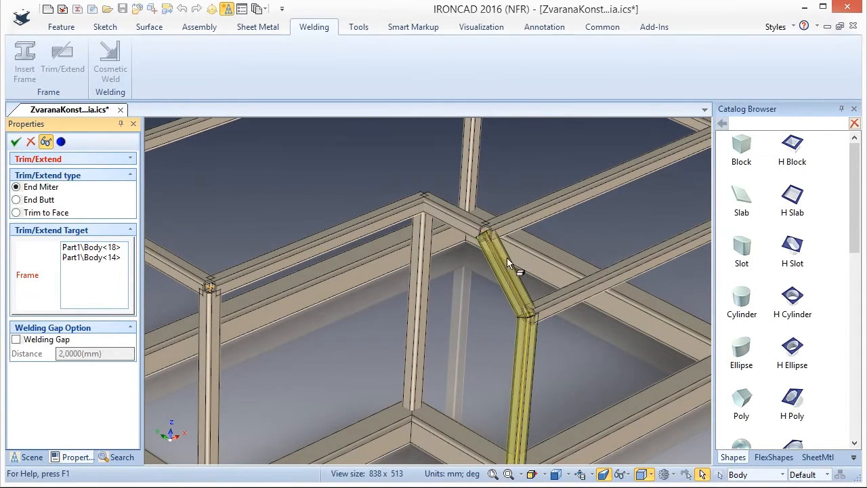
click(453, 217)
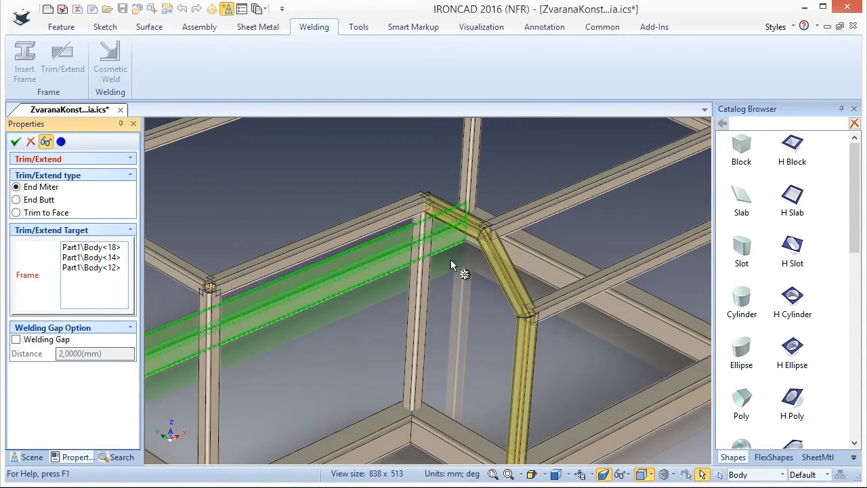
click(15, 141)
Apply an End Miter trim to the post, sloped tube and top tube on the side opposite the notch.
scroll(399, 313, down, 3)
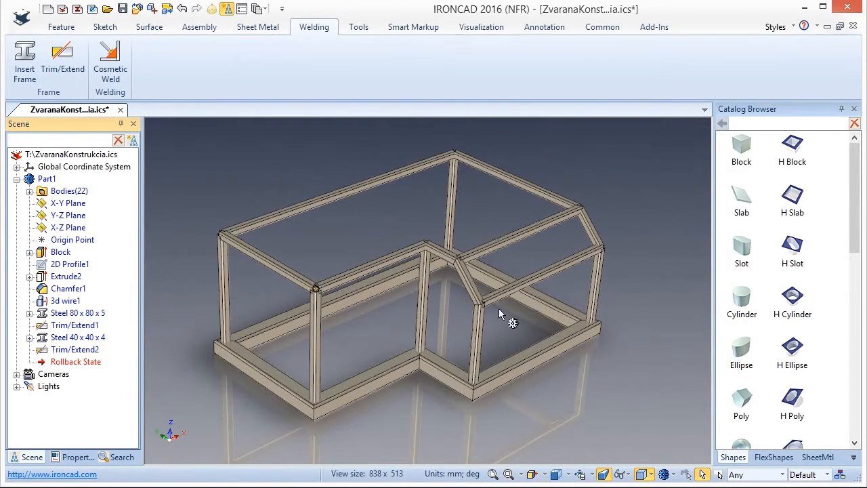
scroll(604, 234, up, 3)
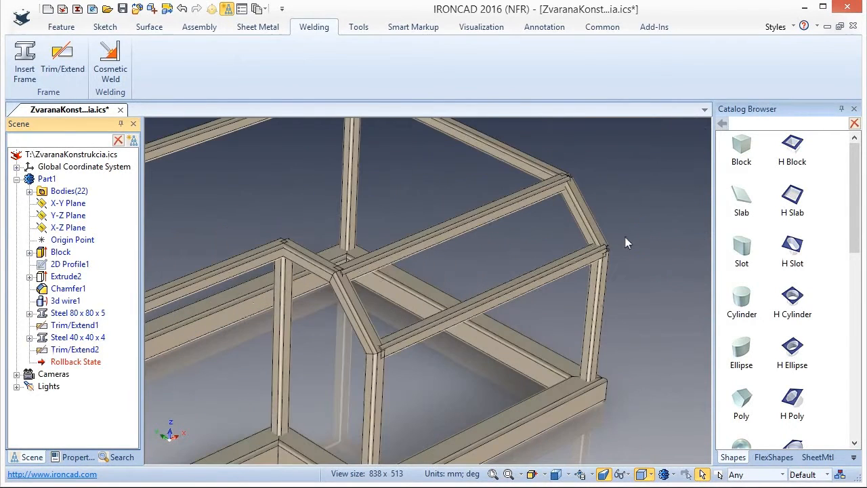
click(61, 62)
click(599, 306)
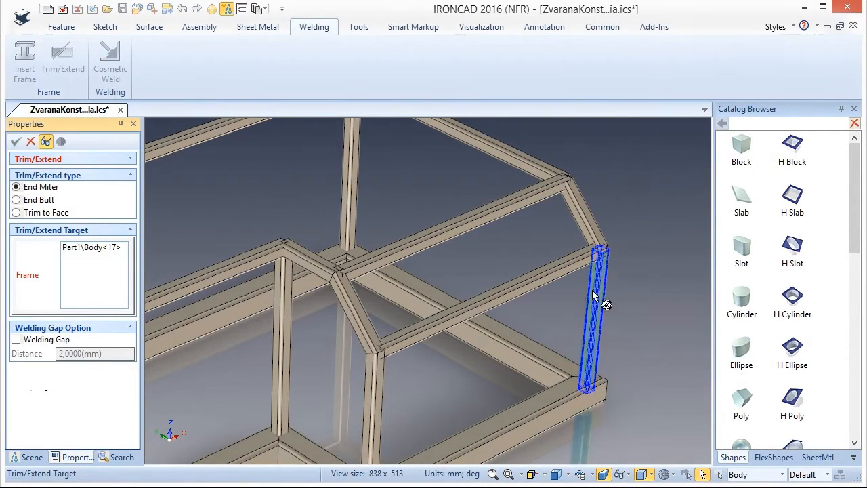
click(581, 219)
click(530, 171)
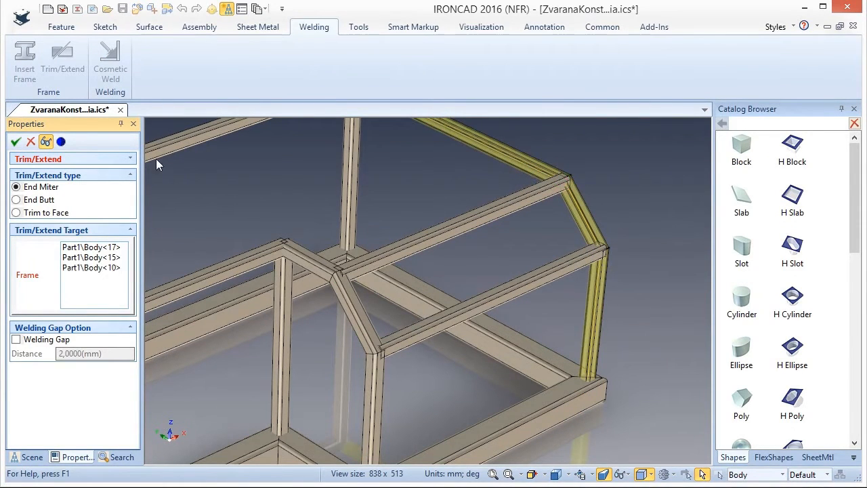
click(16, 142)
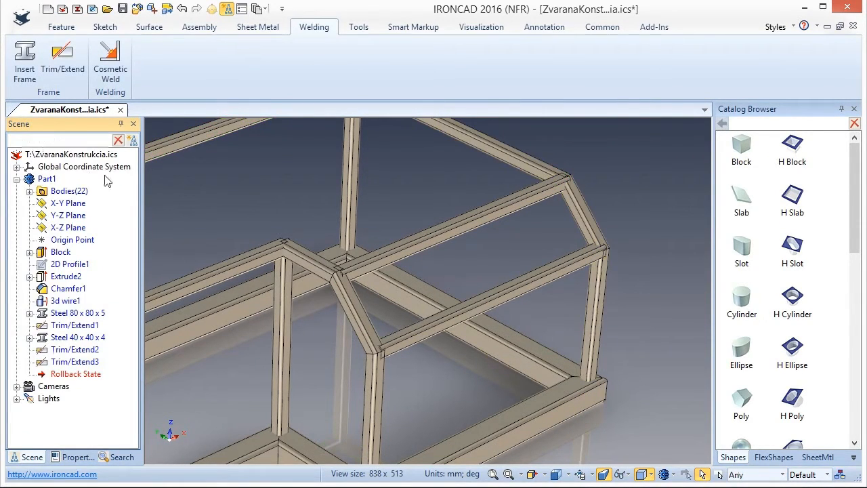
Trim the end of the upper horizontal tube between the two slopes to the inner face at the mitered joint opposite the notch using Trim to Face.
middle_drag(497, 263, 536, 273)
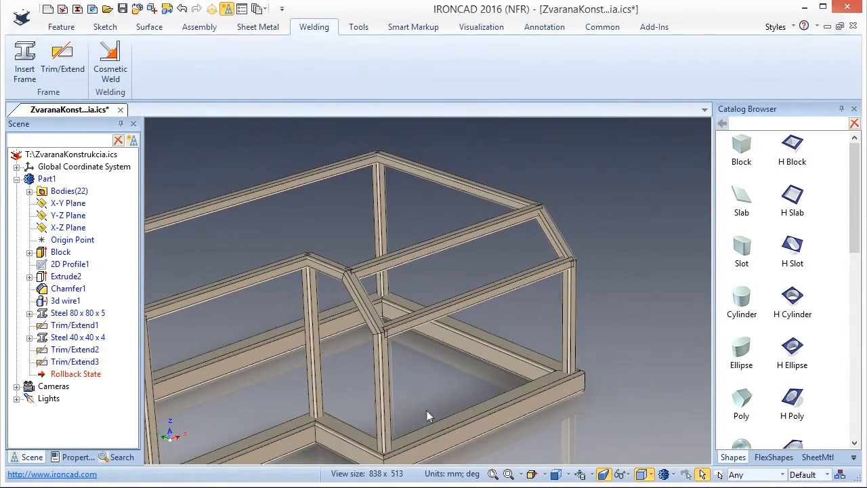
scroll(411, 300, up, 3)
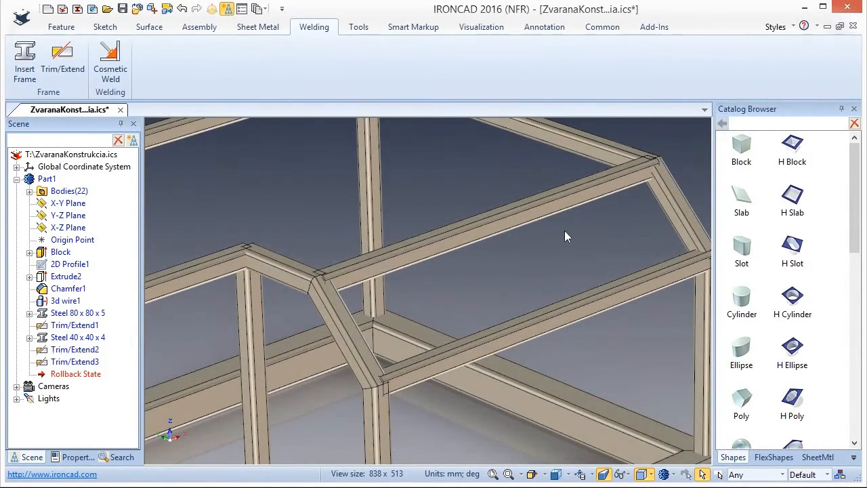
scroll(685, 149, up, 3)
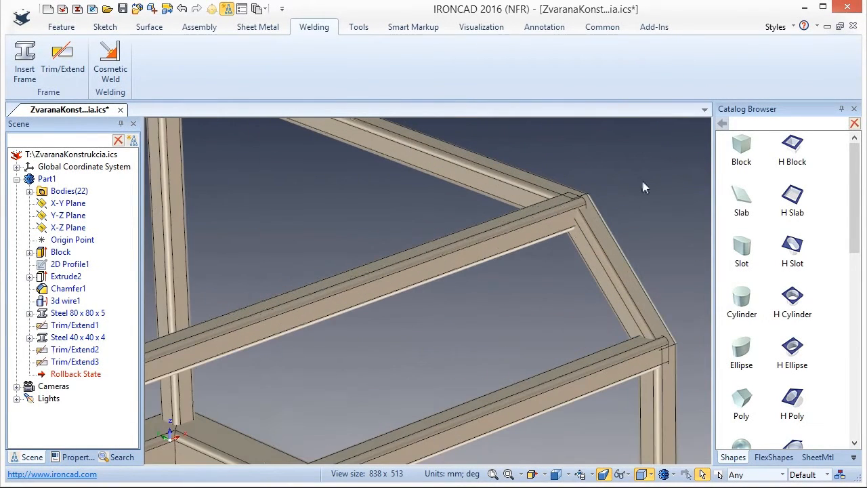
click(65, 58)
click(16, 213)
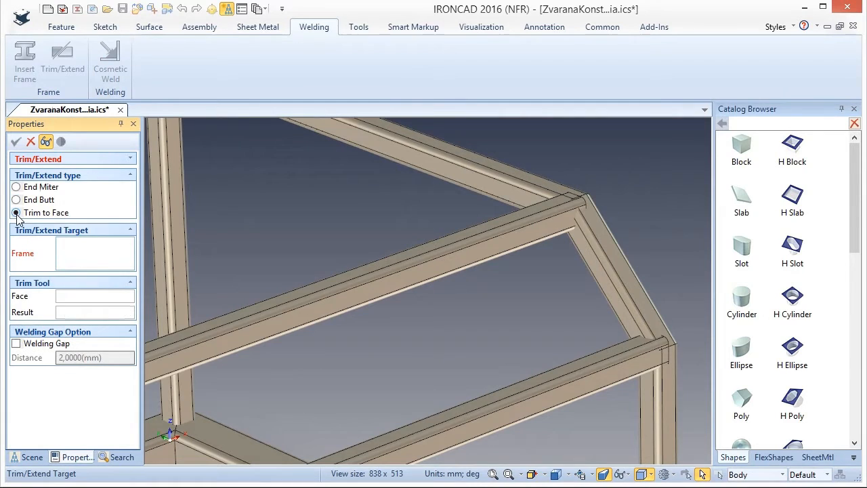
click(447, 261)
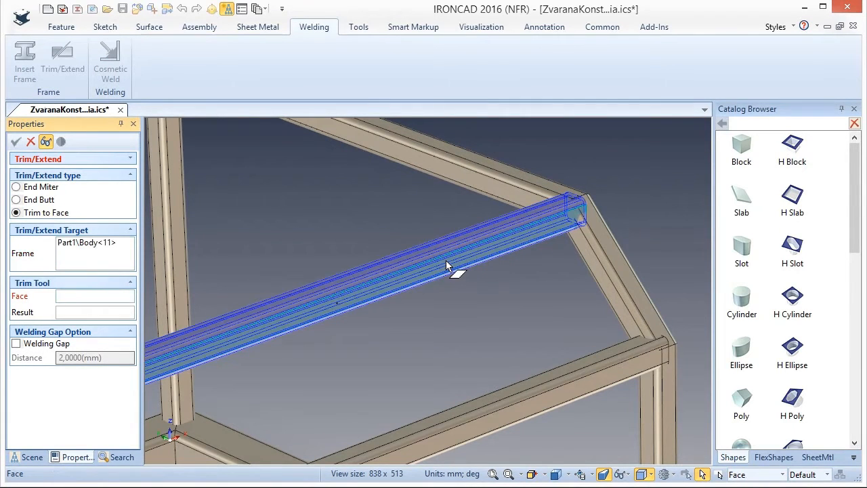
scroll(573, 250, up, 2)
scroll(574, 251, up, 2)
click(618, 232)
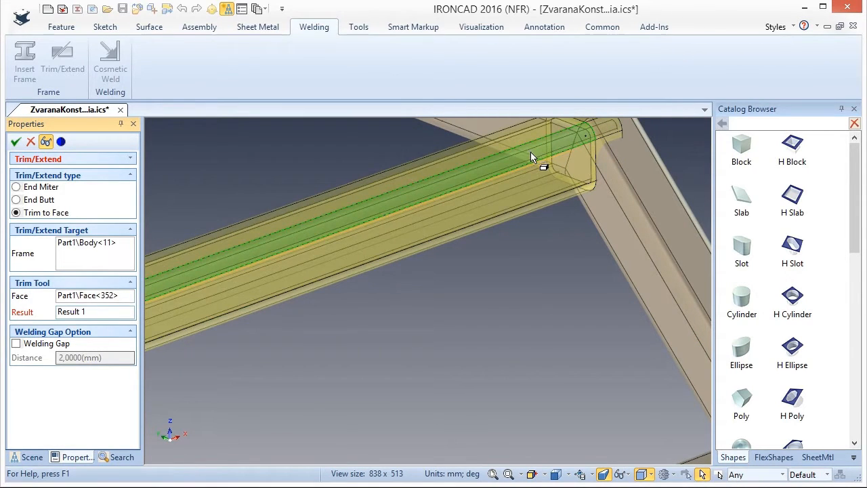
scroll(491, 233, down, 2)
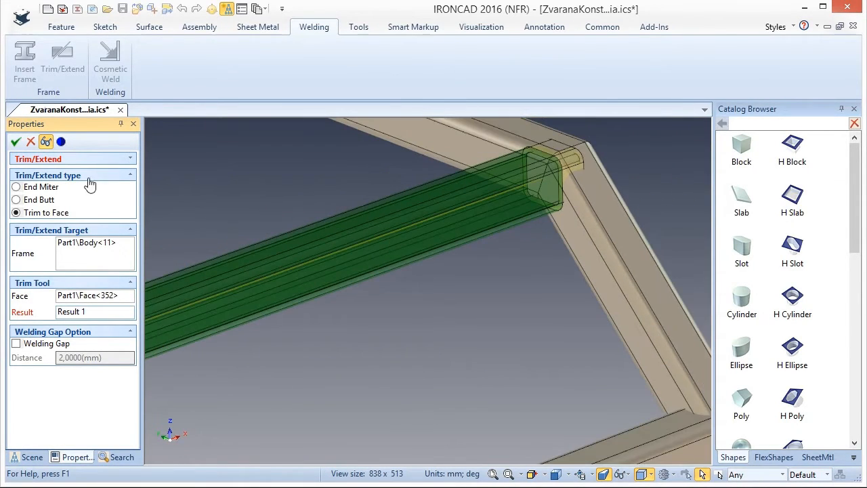
click(16, 143)
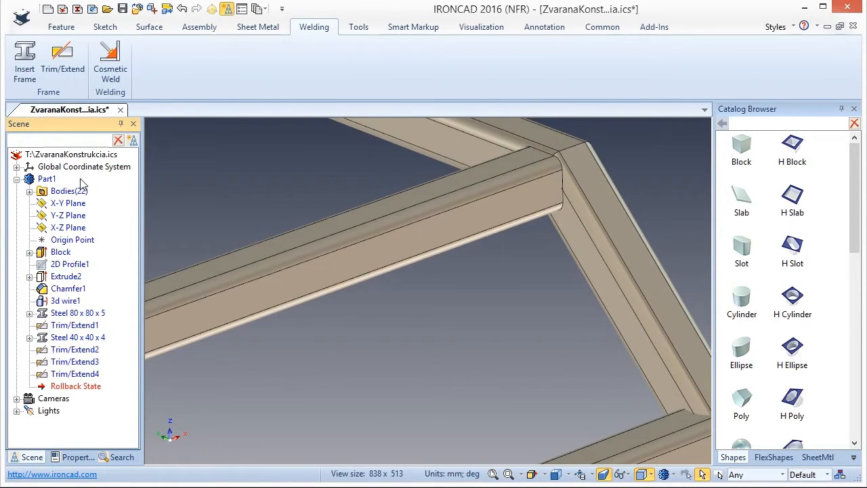
scroll(280, 266, down, 1)
scroll(591, 418, up, 1)
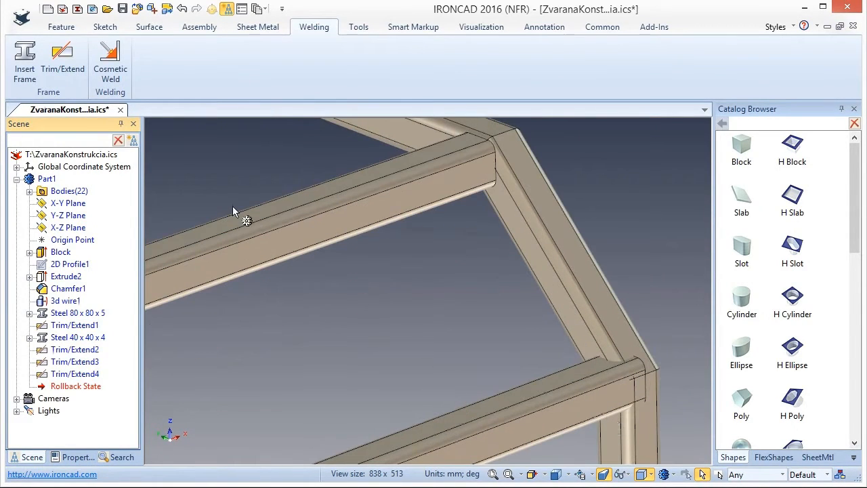
Trim the end of the lower horizontal tube to the inner face of the sloped tube using Trim to Face, without a welding gap.
click(68, 69)
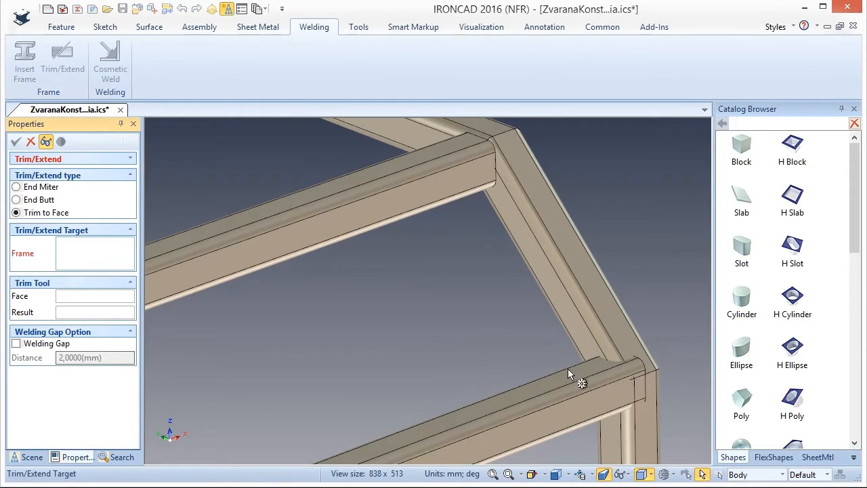
click(587, 383)
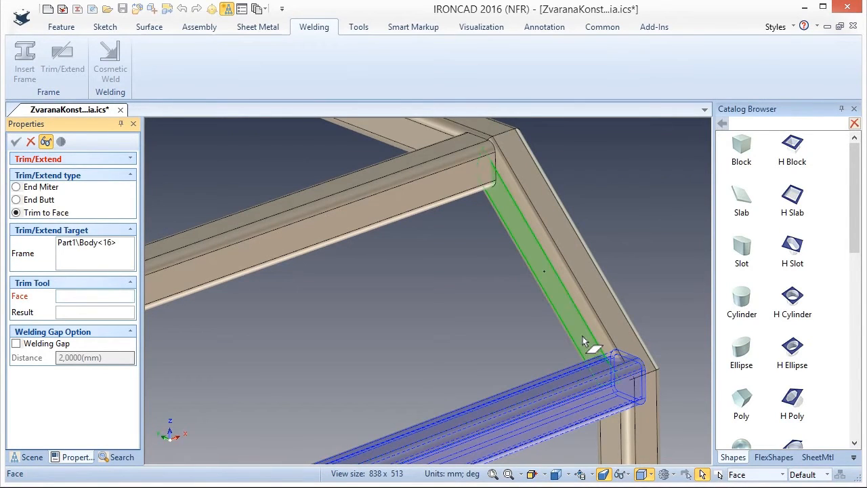
click(588, 345)
click(566, 401)
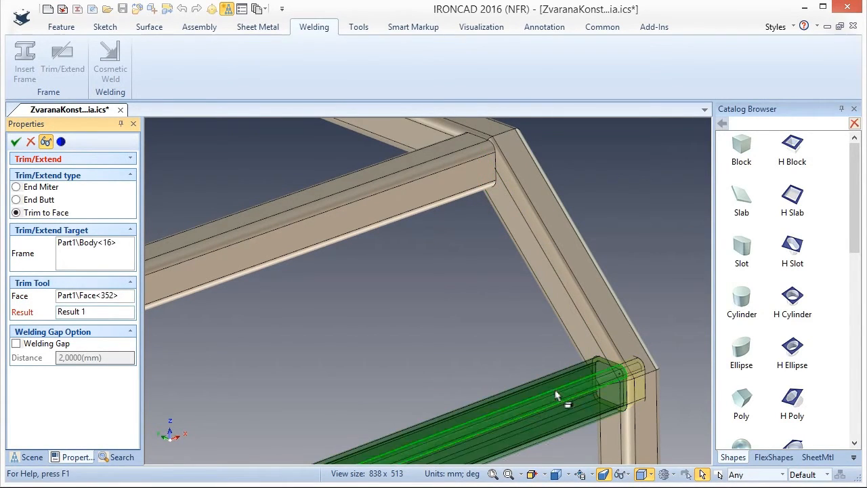
click(15, 142)
scroll(616, 318, down, 2)
scroll(564, 322, down, 3)
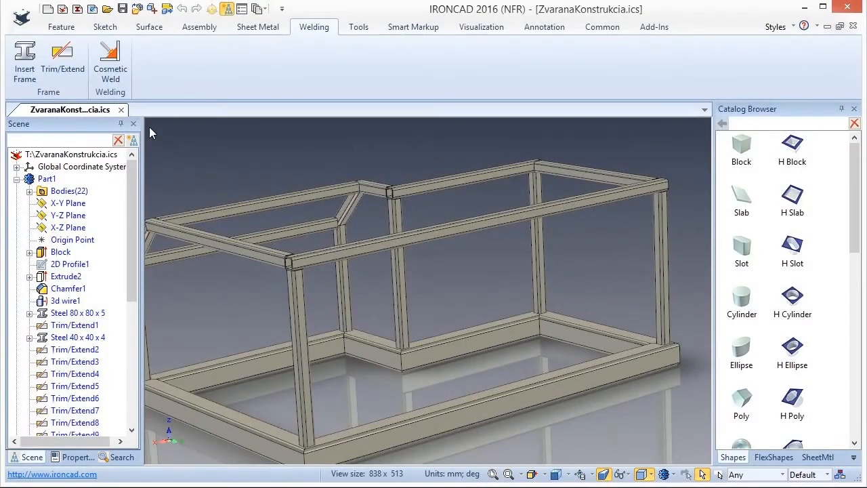
Create a 2D sketch on the outer side face of the long base tube using Parallel to Face at Point placement.
click(103, 27)
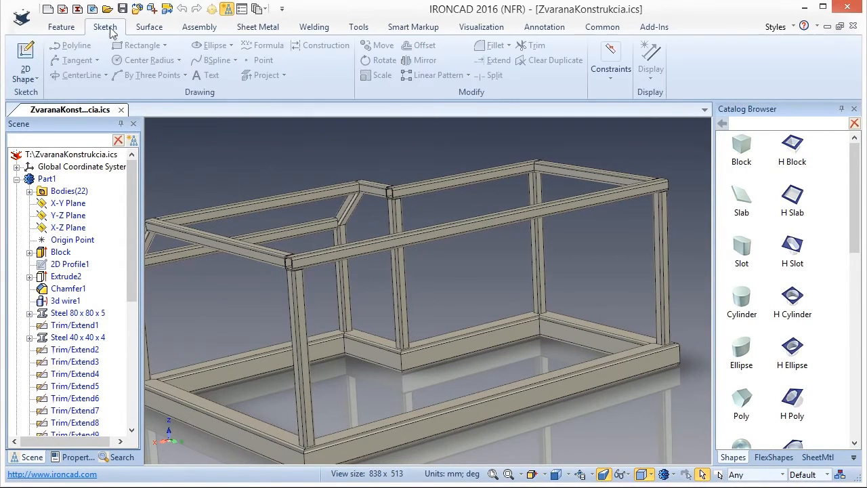
click(38, 78)
click(46, 95)
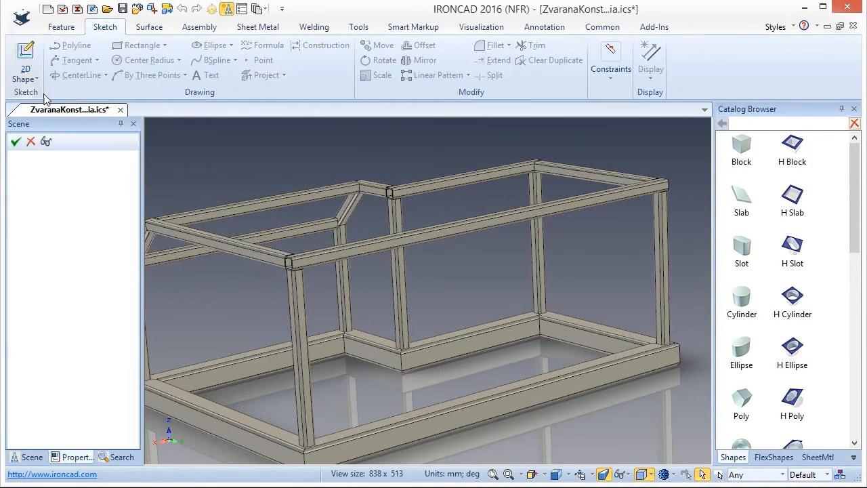
click(17, 213)
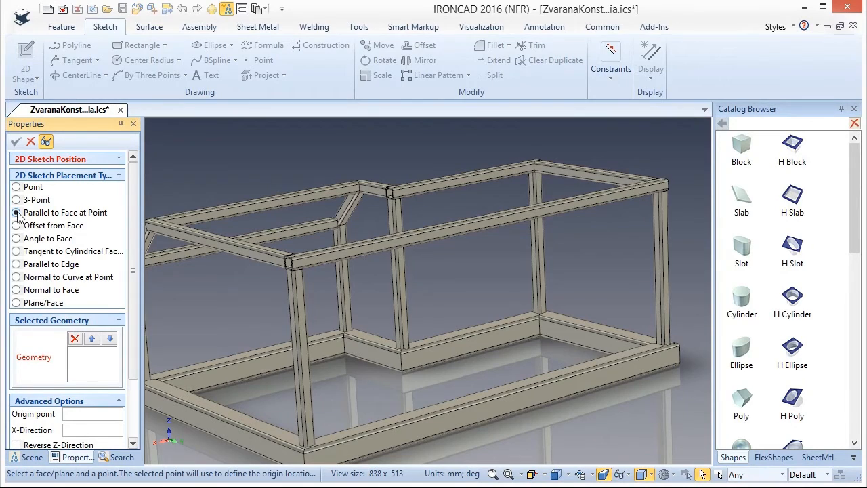
scroll(494, 426, up, 4)
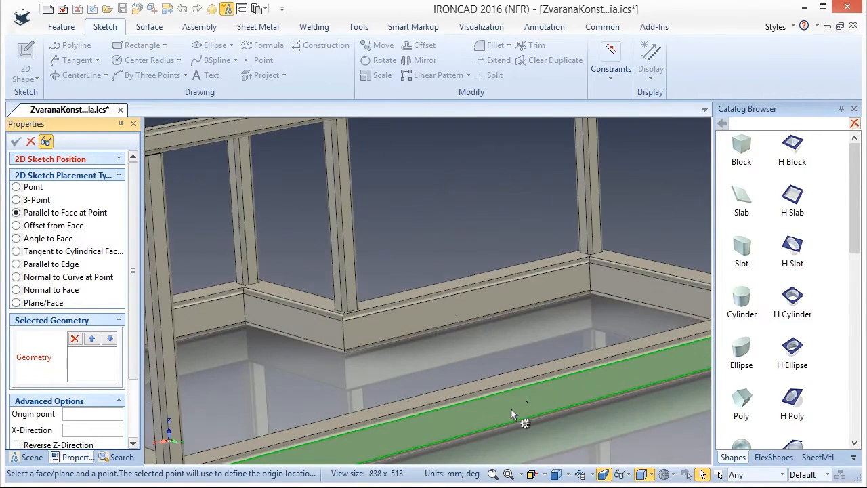
click(527, 400)
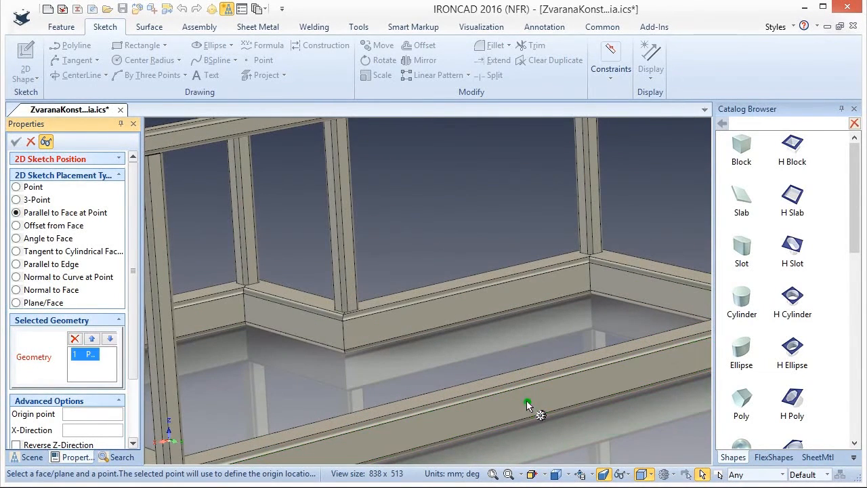
click(562, 391)
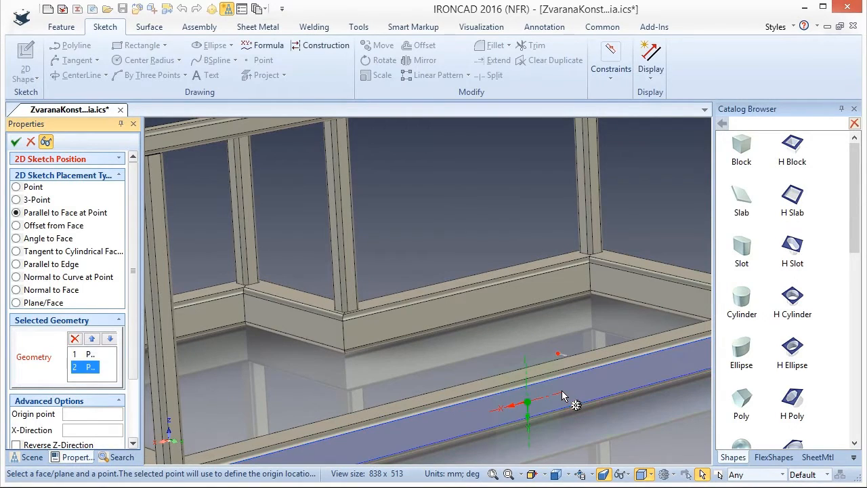
click(15, 143)
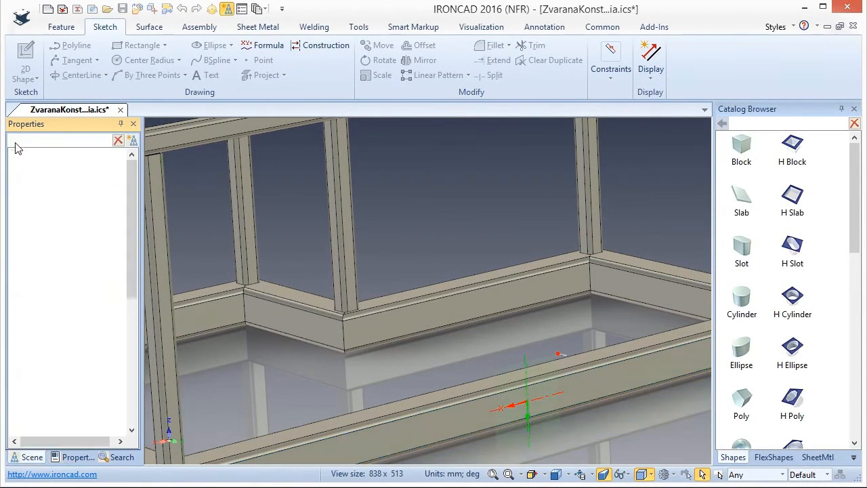
Sketch a sloping two-point line about 747 mm long from the base tube's upper edge to the top tube's lower edge.
scroll(444, 263, down, 5)
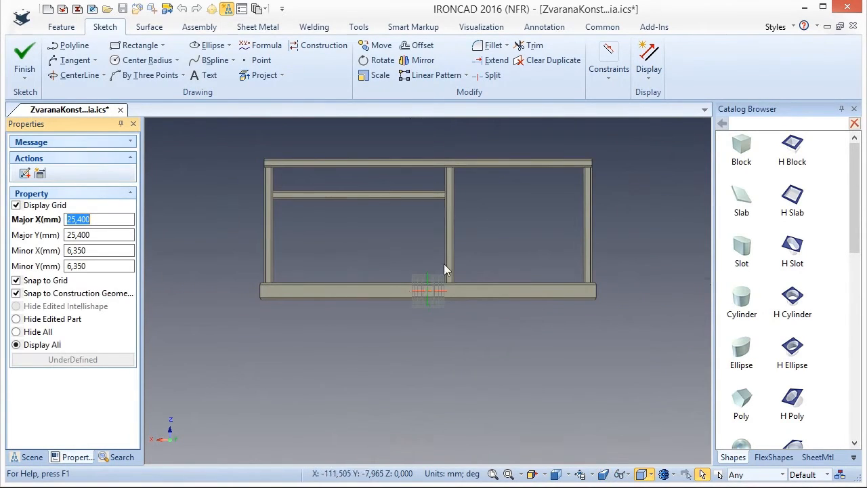
scroll(362, 185, up, 4)
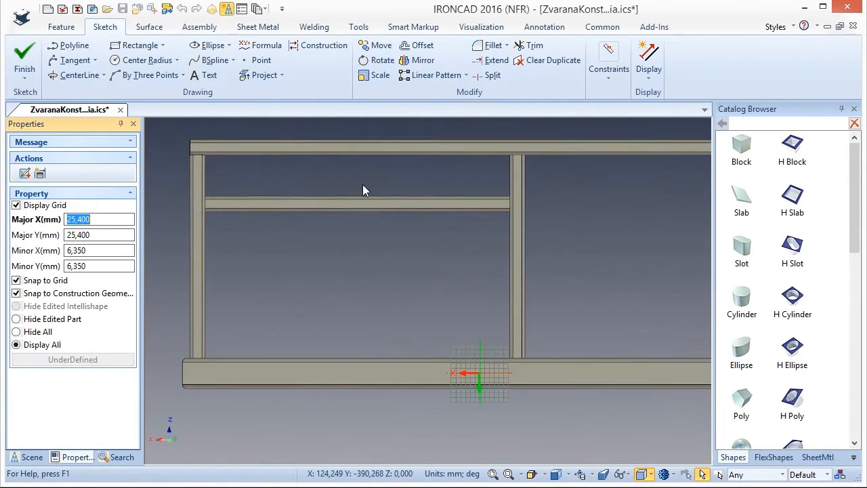
click(95, 61)
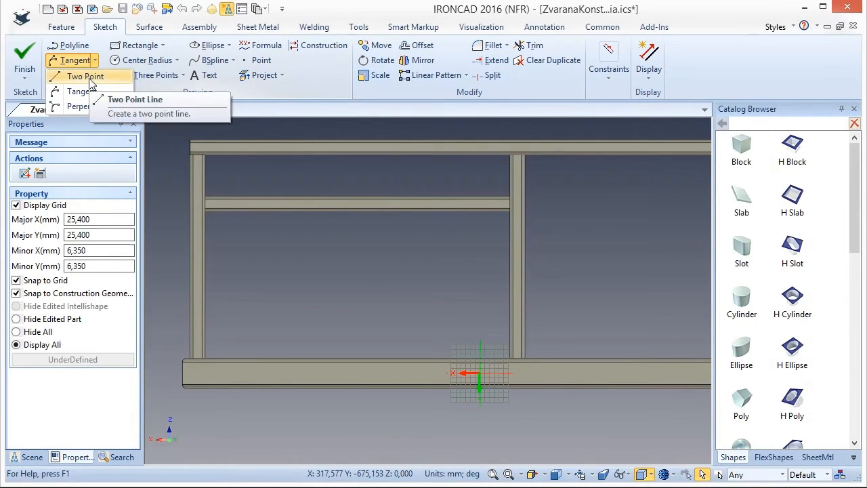
click(85, 77)
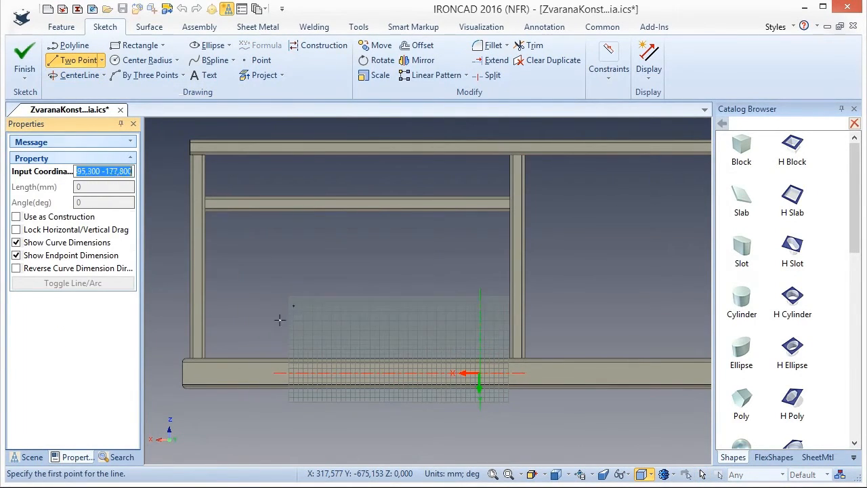
scroll(303, 364, up, 2)
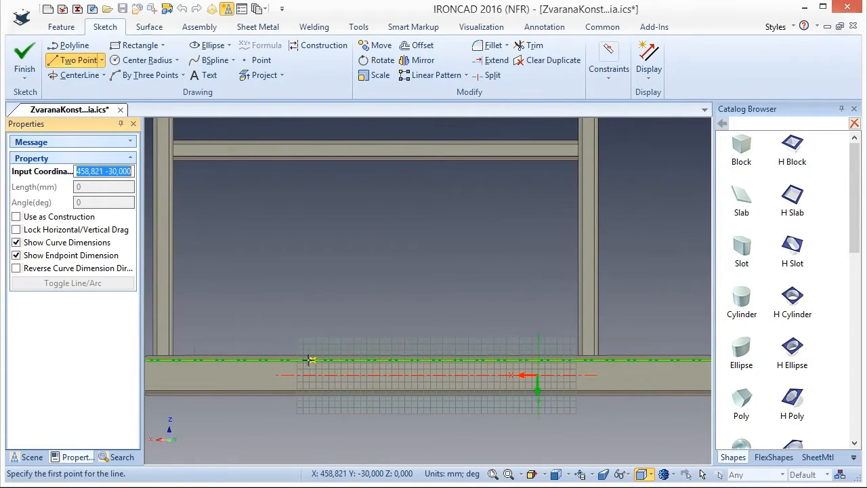
click(309, 360)
scroll(411, 288, down, 2)
scroll(504, 165, up, 2)
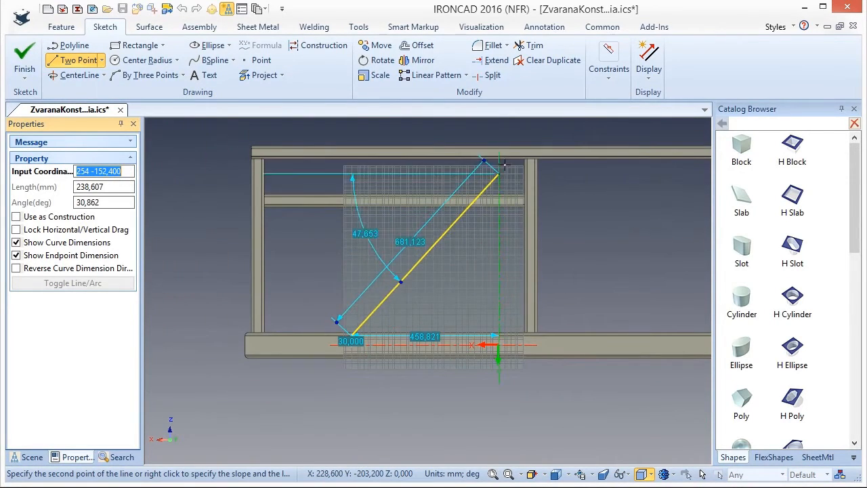
scroll(517, 150, up, 3)
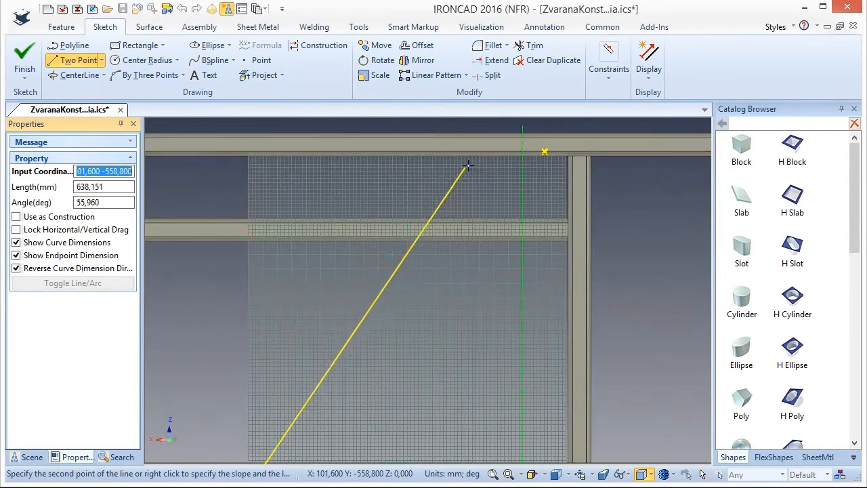
click(543, 148)
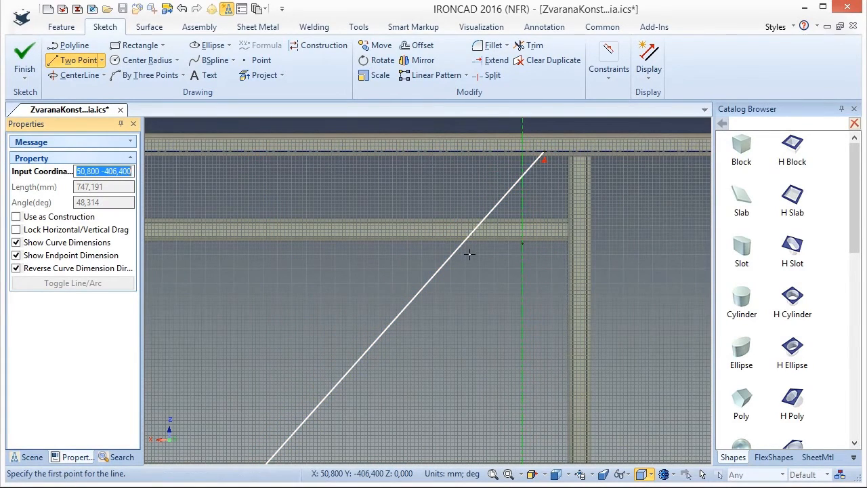
Sketch a brace line about 458 mm long from the midpoint of the sloping line down to the base tube's upper edge.
click(403, 309)
scroll(413, 312, down, 3)
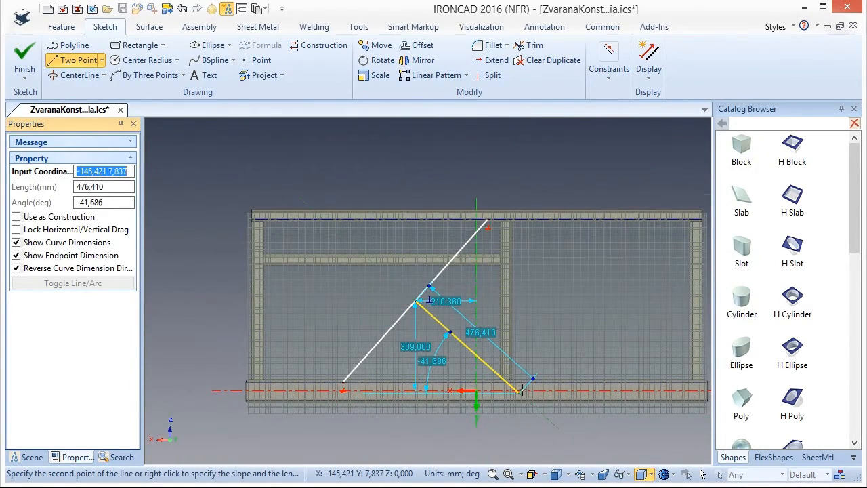
scroll(521, 391, up, 3)
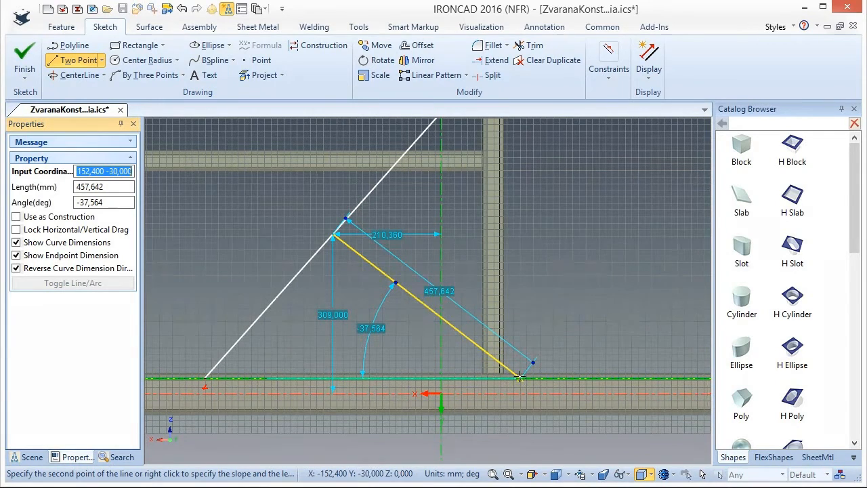
click(520, 376)
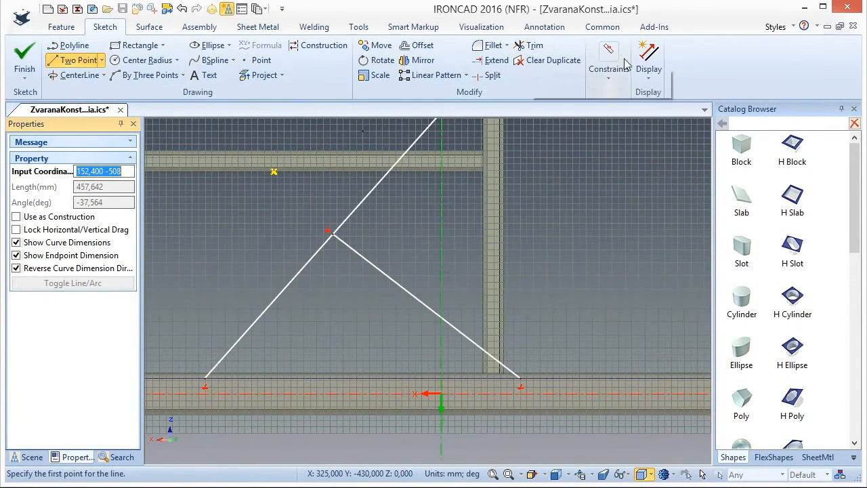
Add an angle dimension between the long sloping line and the base tube's upper edge and set it to 60 degrees.
click(610, 79)
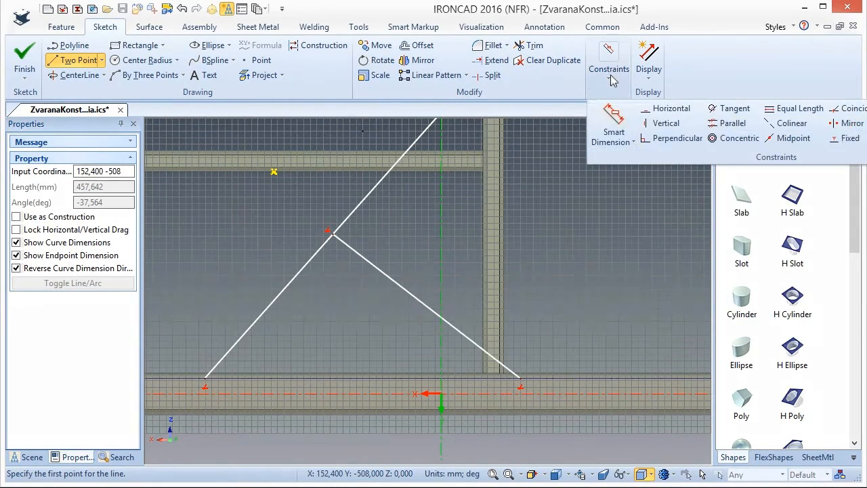
click(608, 116)
click(290, 280)
click(313, 378)
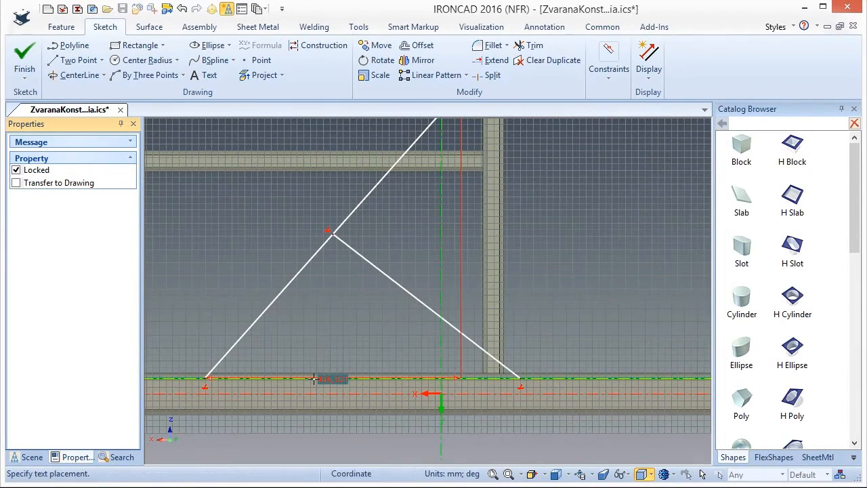
click(324, 327)
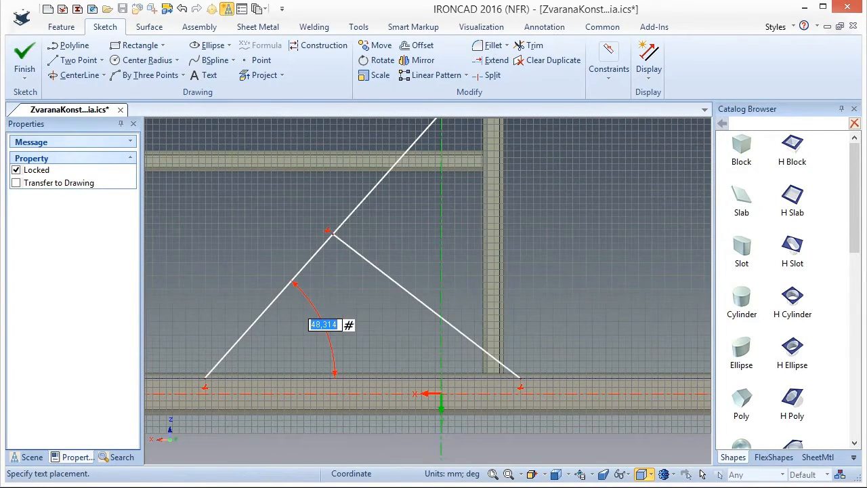
key(Return)
Dimension the horizontal distance from the base tube's end to the lower end of the sloping line and set it to 300 mm.
scroll(377, 319, down, 2)
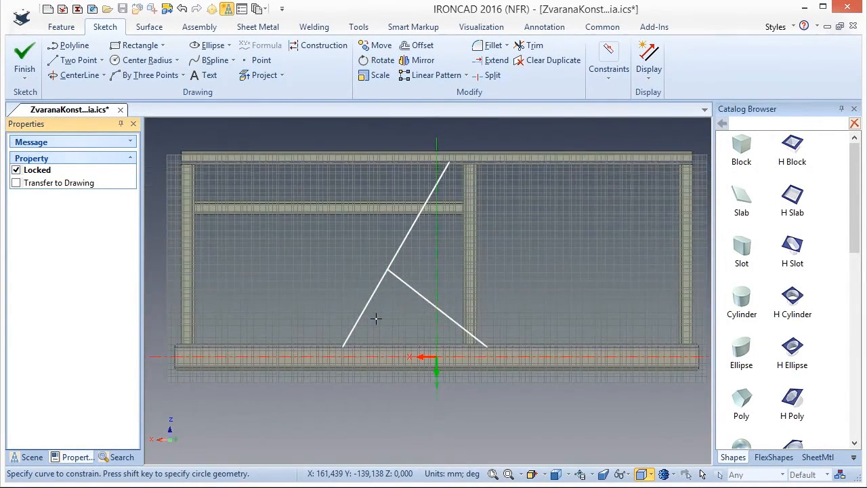
scroll(364, 318, up, 2)
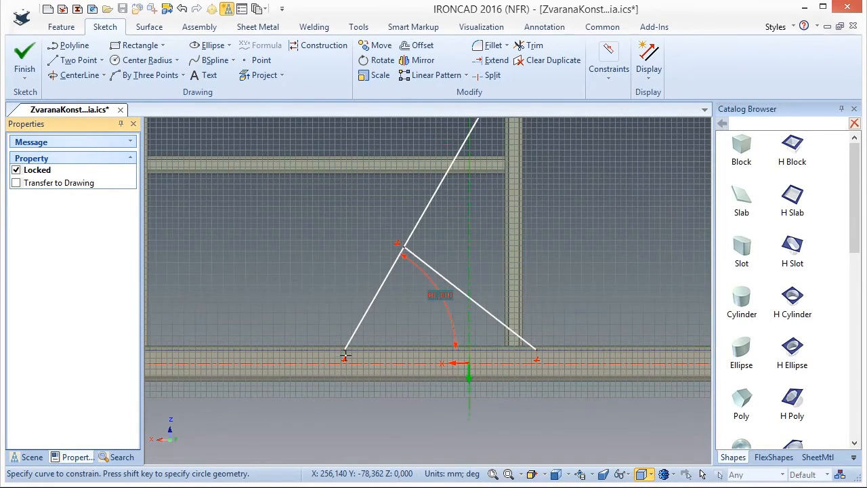
click(344, 350)
scroll(332, 349, down, 2)
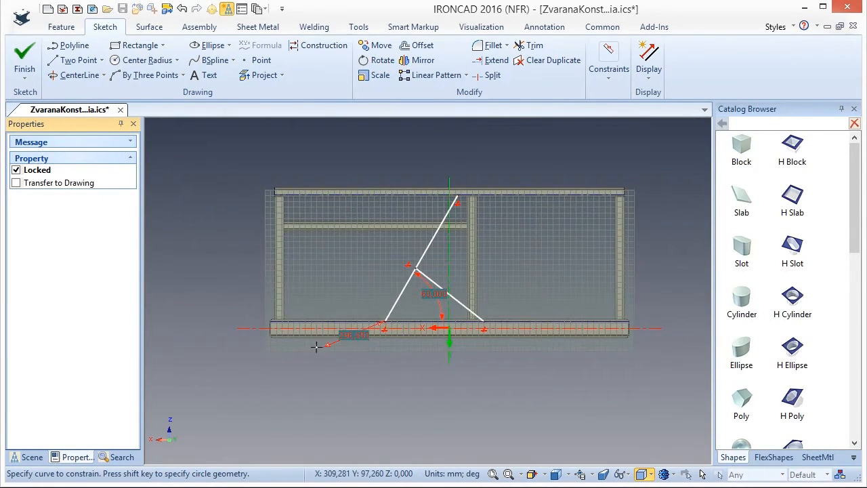
scroll(279, 317, up, 2)
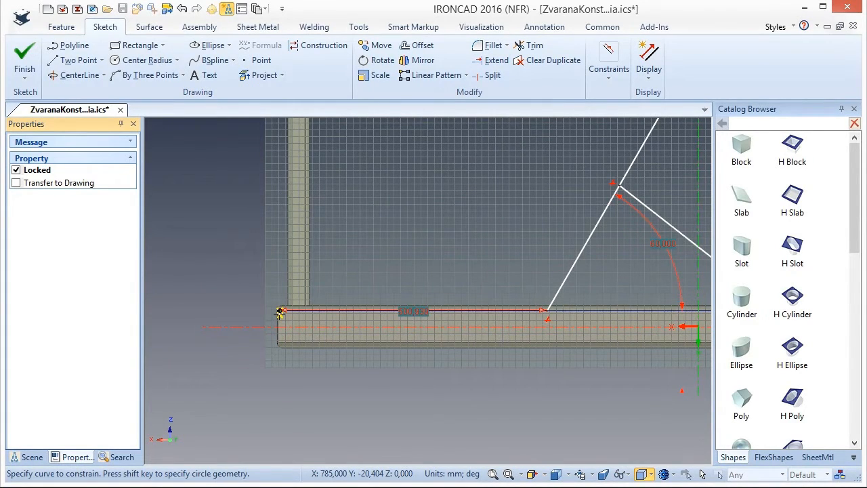
click(279, 313)
click(280, 312)
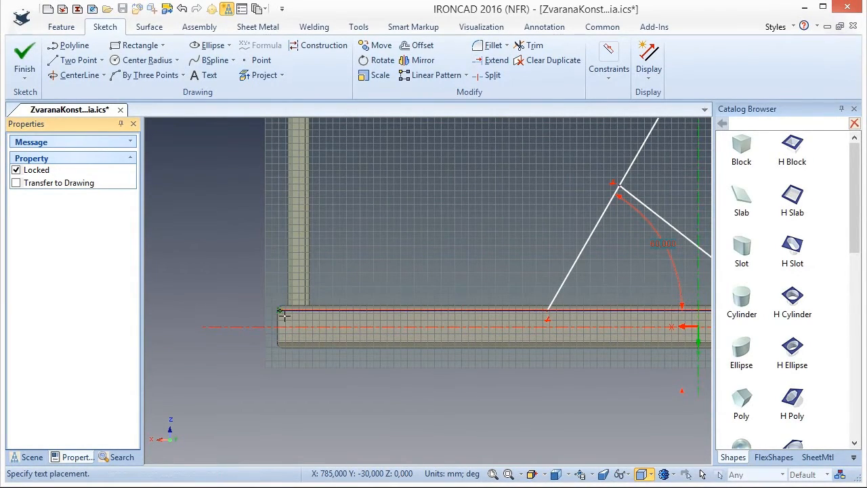
click(364, 387)
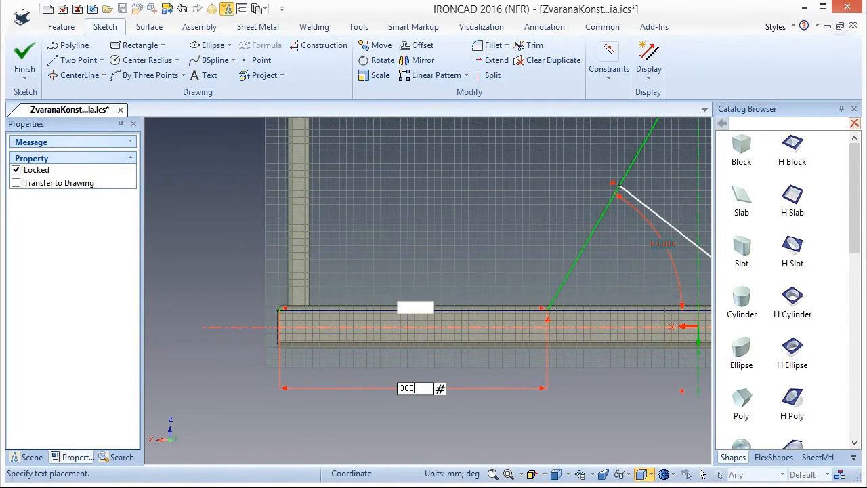
key(Return)
Dimension the horizontal distance between the lower ends of the two brace lines and set it to 600 mm.
scroll(445, 330, down, 5)
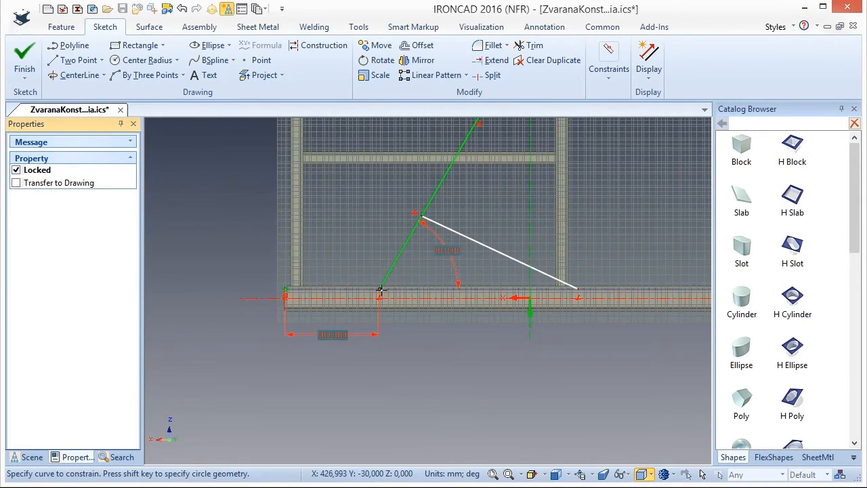
scroll(381, 290, up, 3)
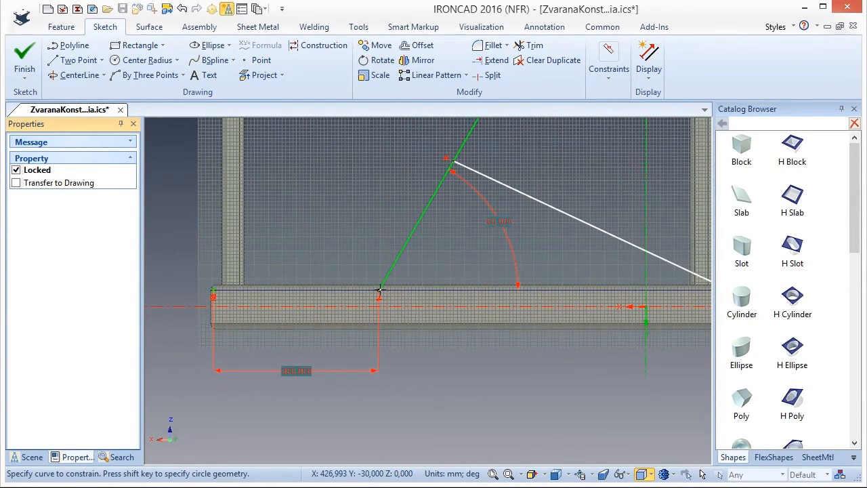
scroll(425, 298, down, 3)
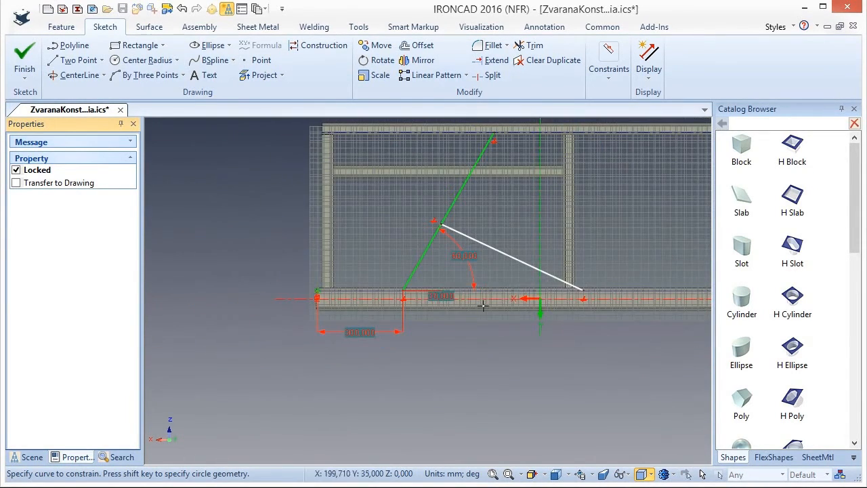
click(584, 290)
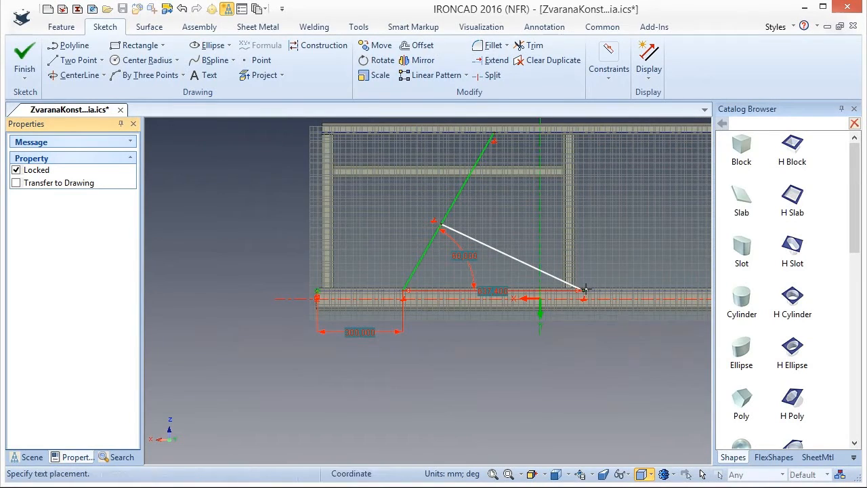
click(448, 332)
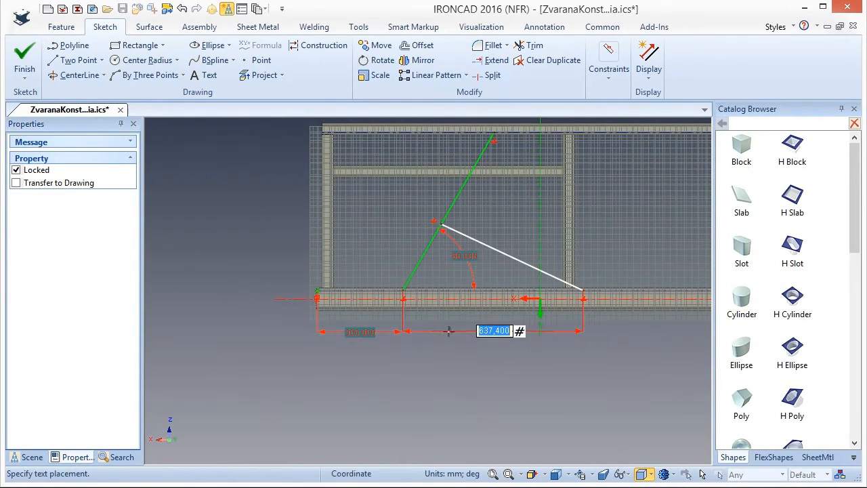
key(Return)
click(609, 312)
scroll(595, 230, down, 2)
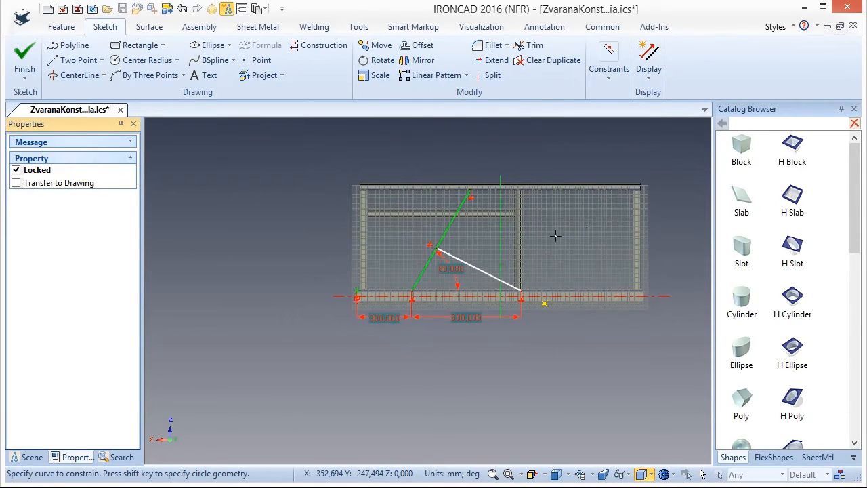
Dimension the height of the brace lines' junction above the base tube's upper edge and set it to 300 mm.
scroll(437, 254, up, 2)
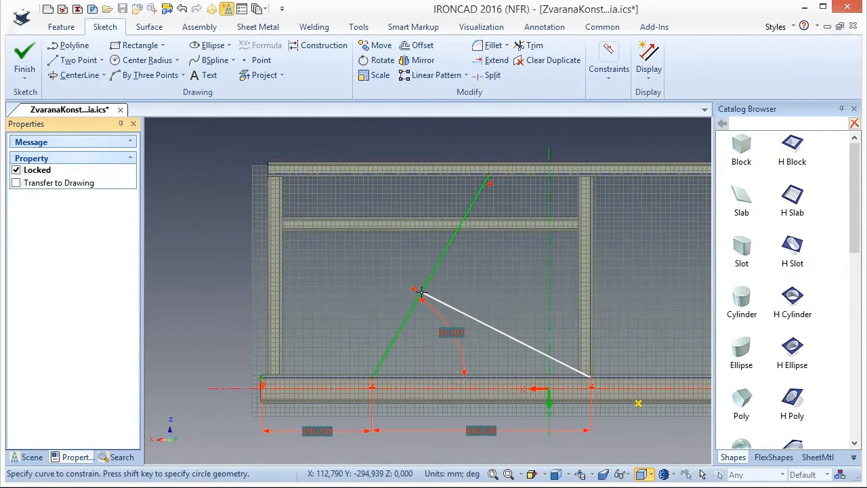
click(422, 292)
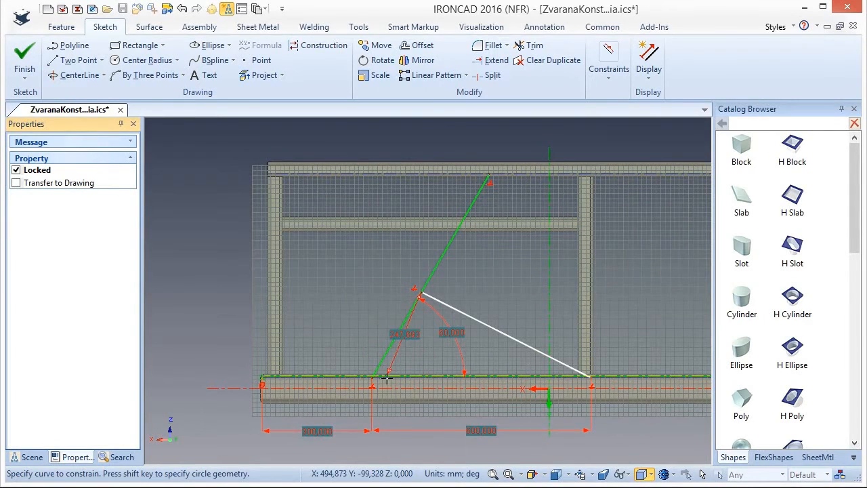
scroll(386, 378, up, 3)
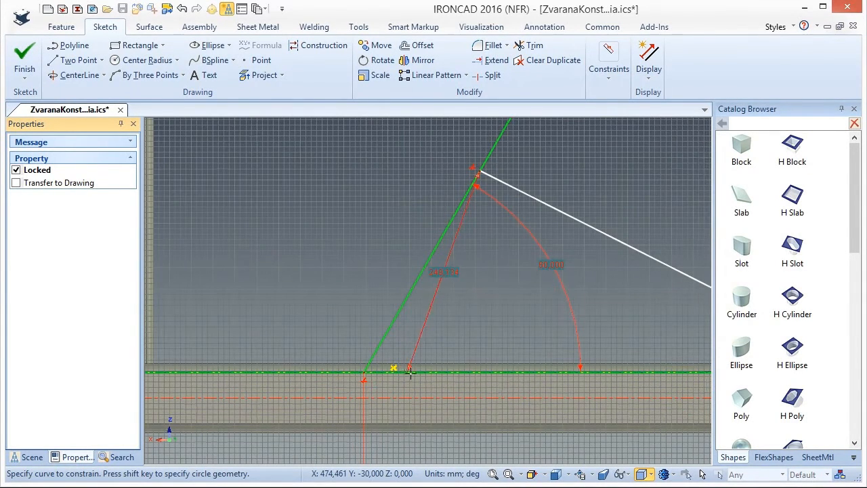
click(481, 372)
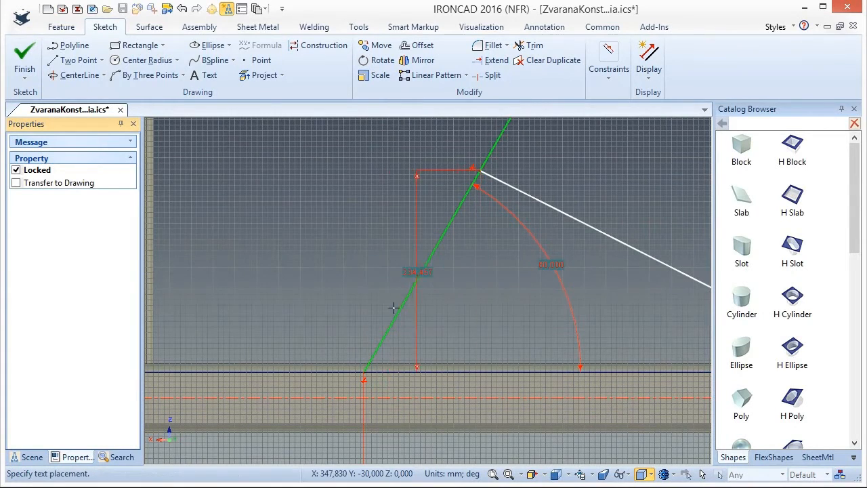
click(269, 271)
scroll(413, 250, down, 3)
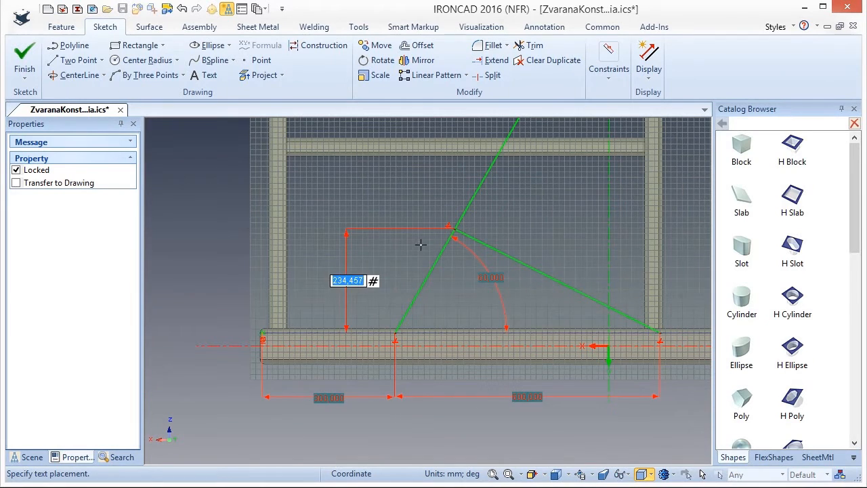
key(Return)
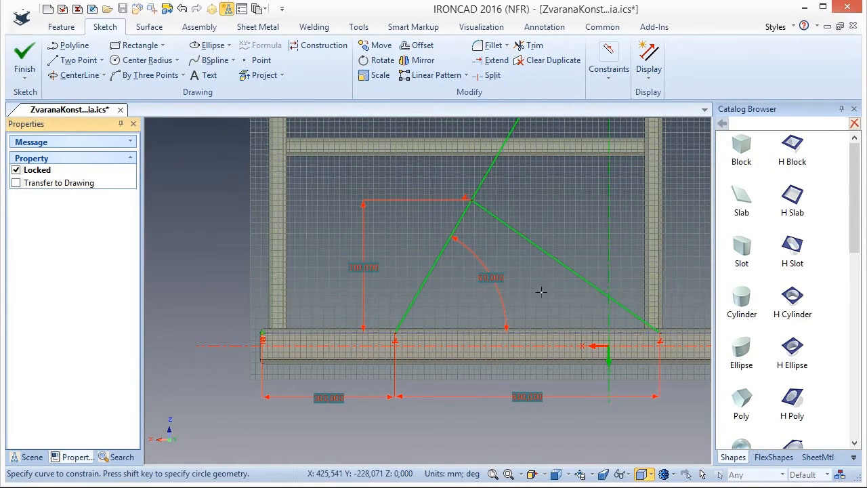
Finish the brace sketch and save the document.
scroll(541, 292, down, 2)
scroll(518, 225, up, 1)
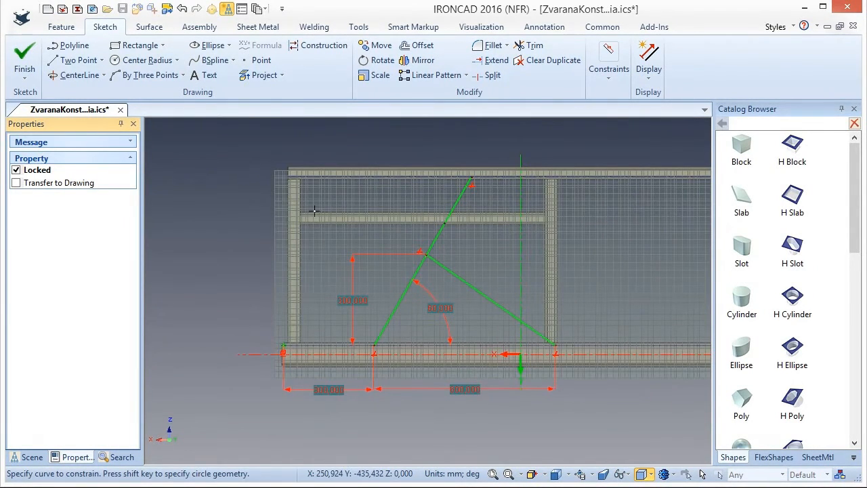
click(25, 56)
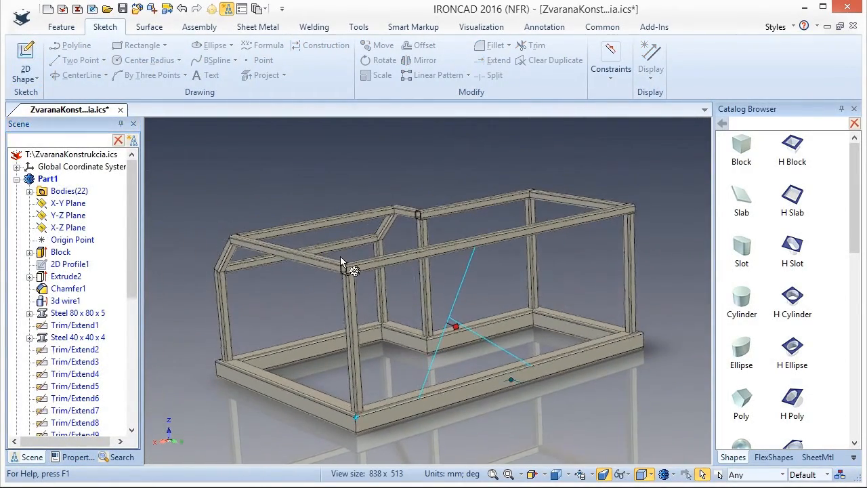
key(ctrl+s)
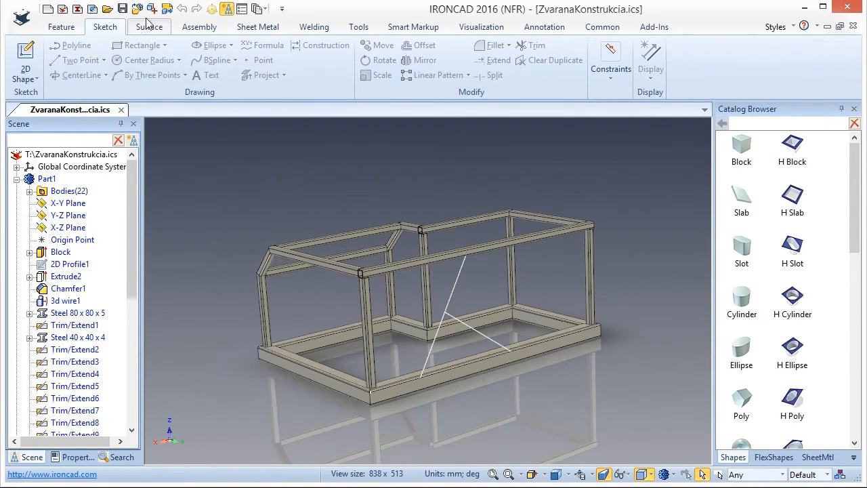
Insert ISO square tube 40 x 40 x 4 frame members along both sketched brace lines.
click(314, 27)
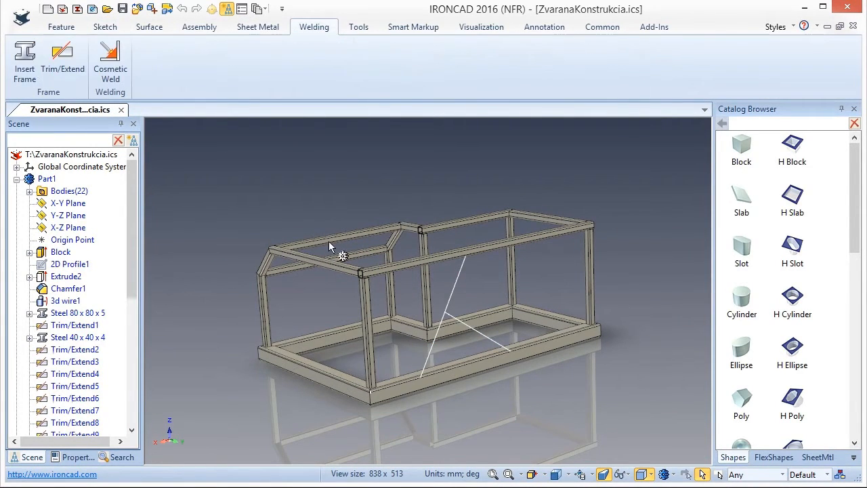
scroll(406, 292, up, 3)
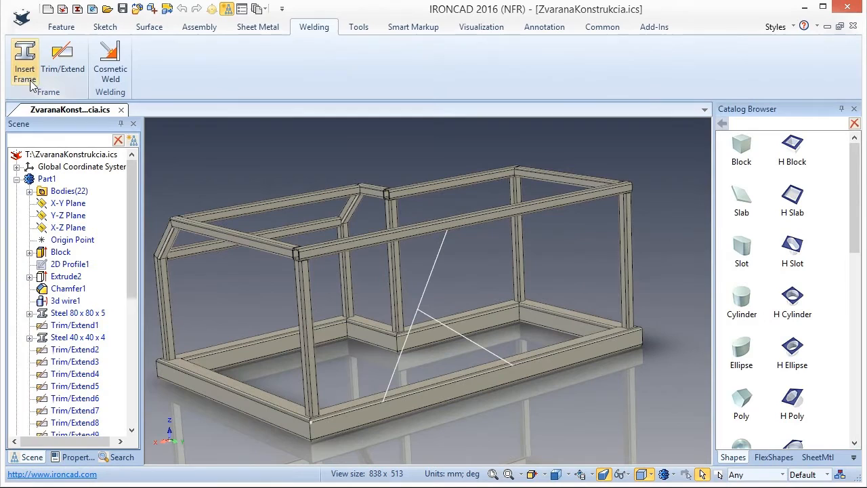
click(25, 69)
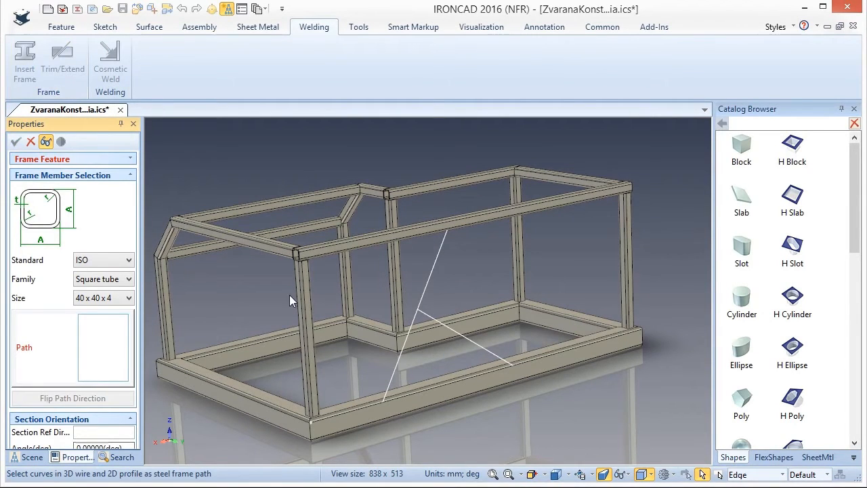
click(429, 281)
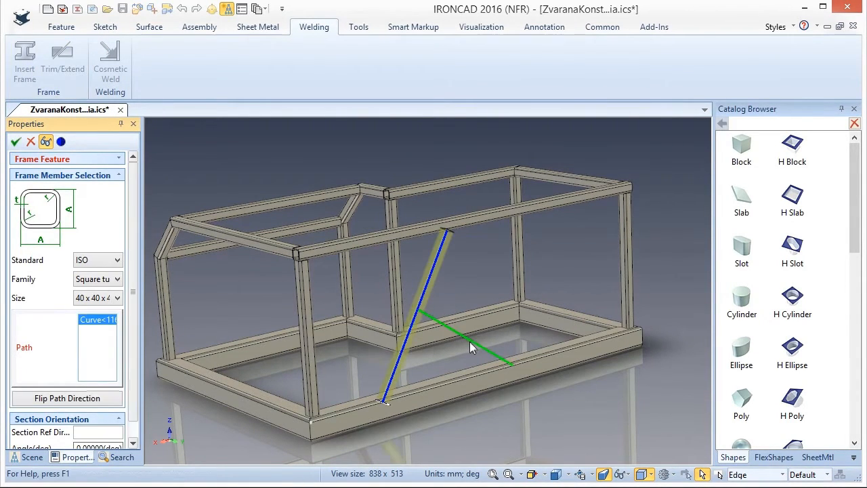
click(476, 342)
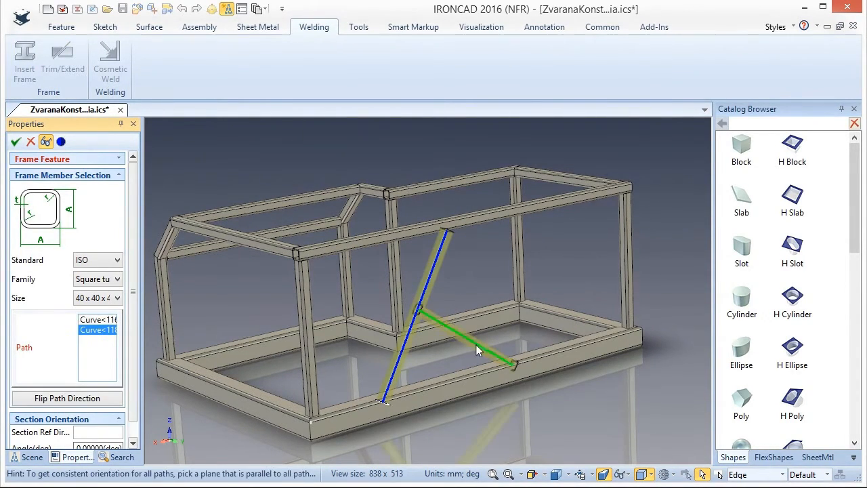
click(15, 142)
Trim the lower end of the long sloping brace to the base tube's upper face with Trim to Face, keeping the upper part.
middle_drag(524, 355, 459, 372)
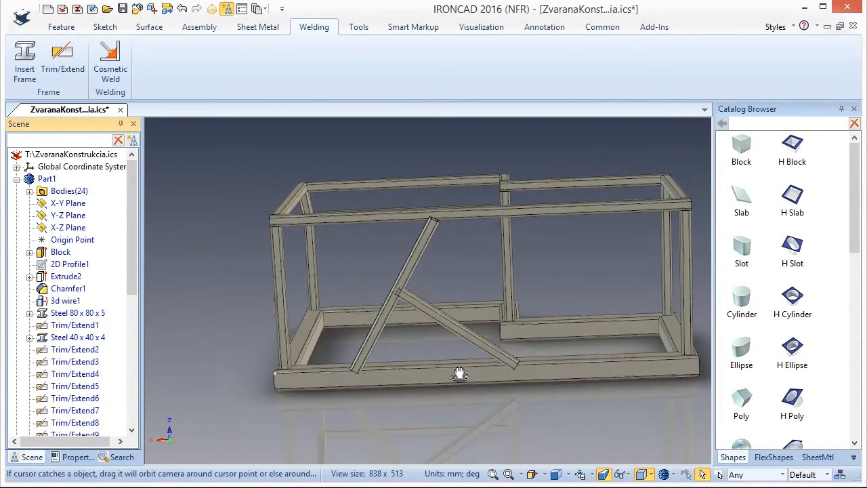
click(62, 62)
click(17, 212)
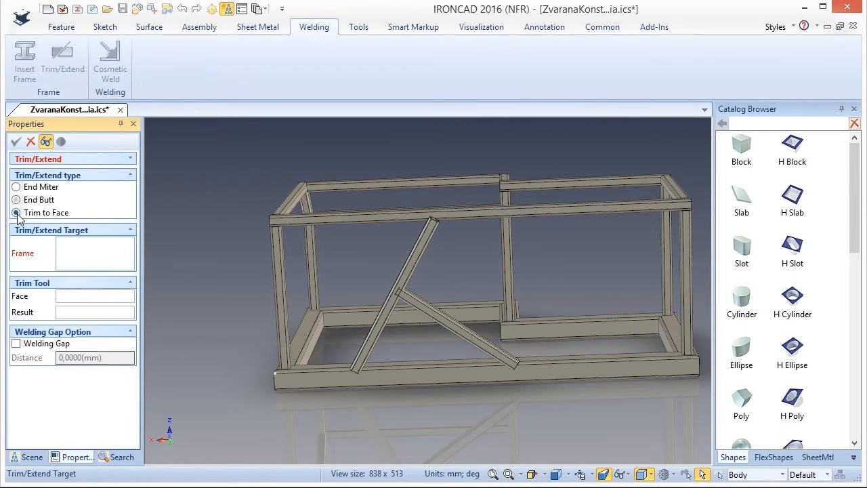
scroll(380, 372, up, 5)
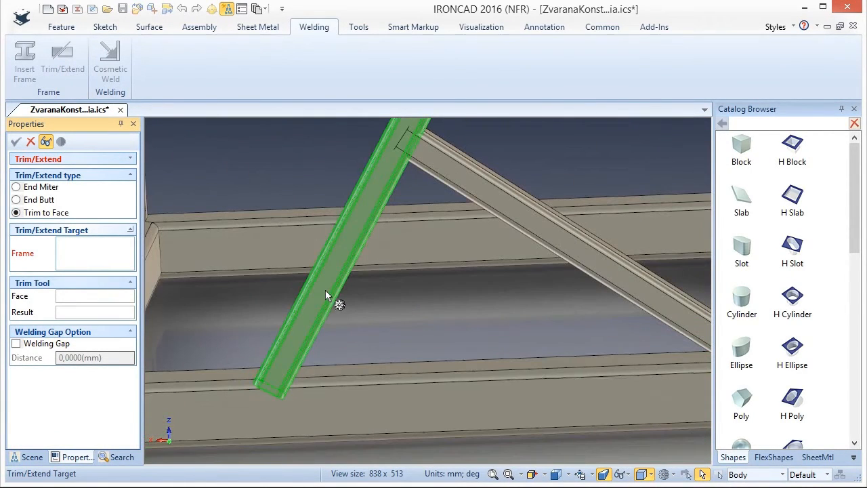
click(327, 293)
click(364, 372)
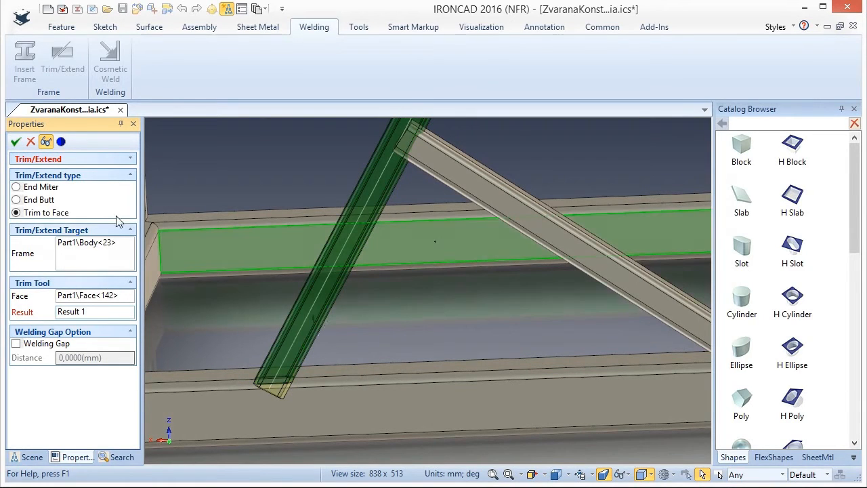
click(15, 142)
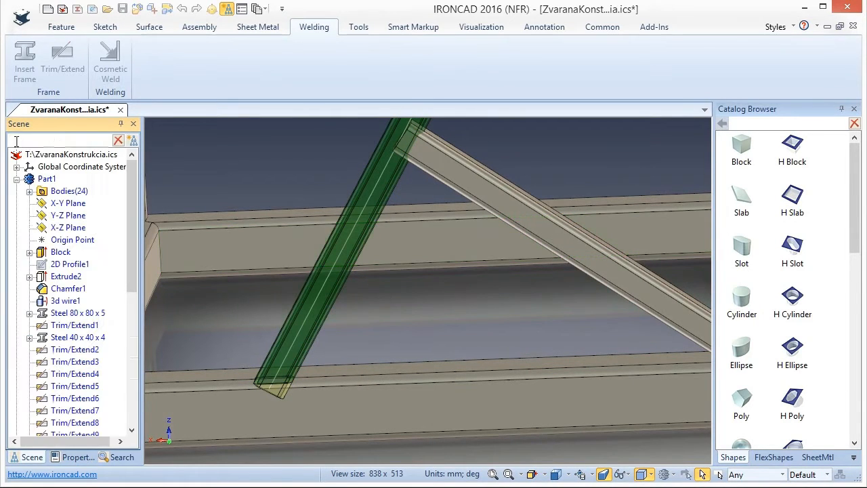
Trim the lower end of the short brace to the base tube's upper face with Trim to Face, keeping the upper part.
click(63, 65)
scroll(249, 288, down, 5)
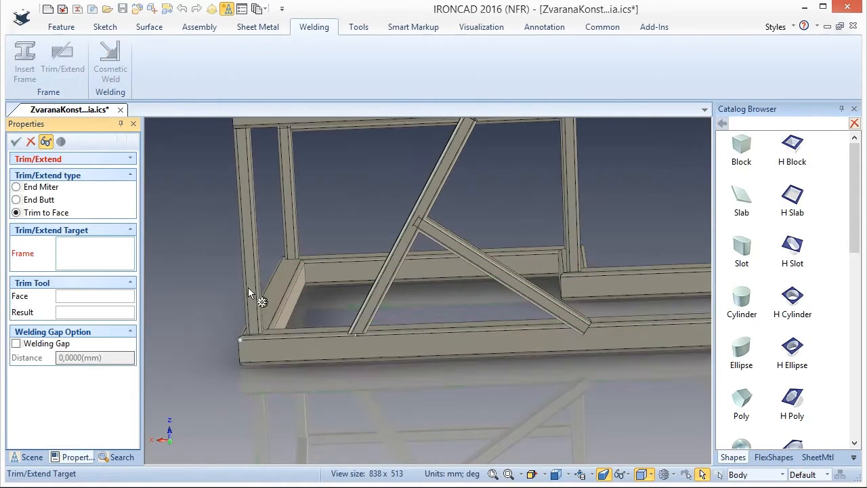
scroll(614, 324, up, 5)
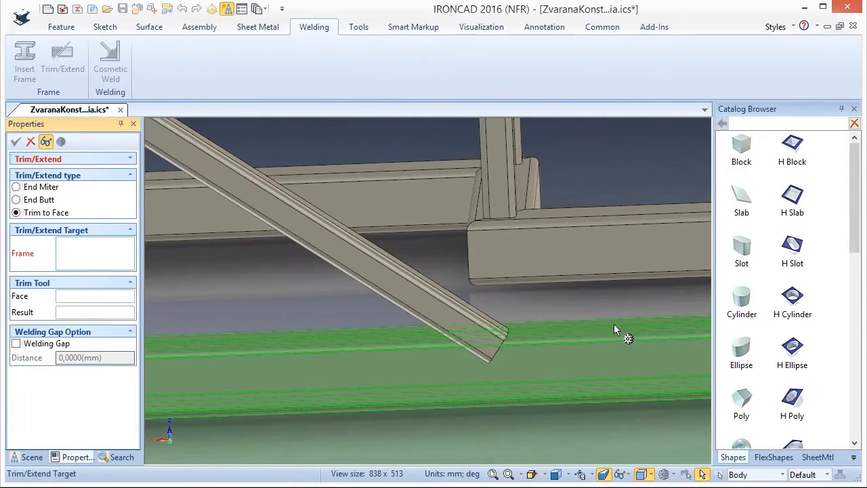
click(395, 280)
click(562, 326)
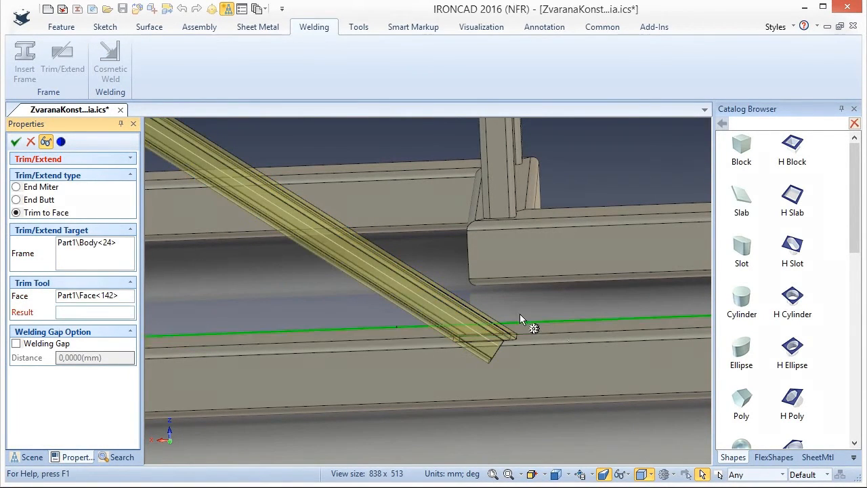
click(15, 142)
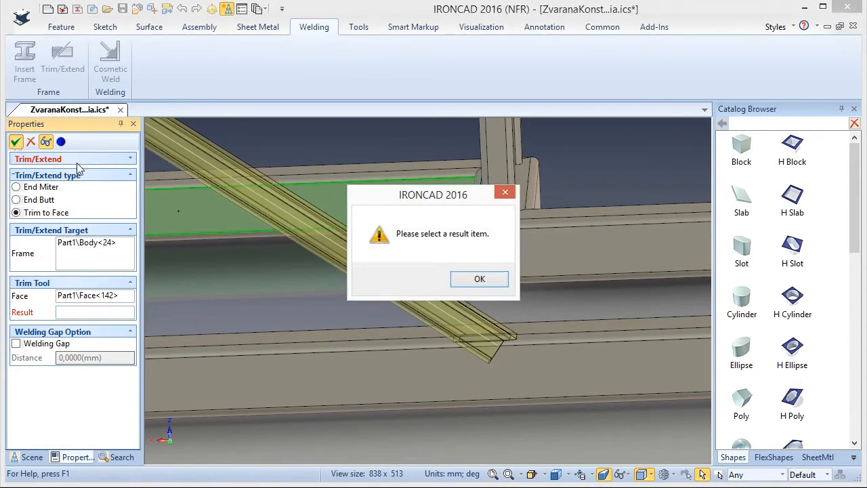
click(491, 282)
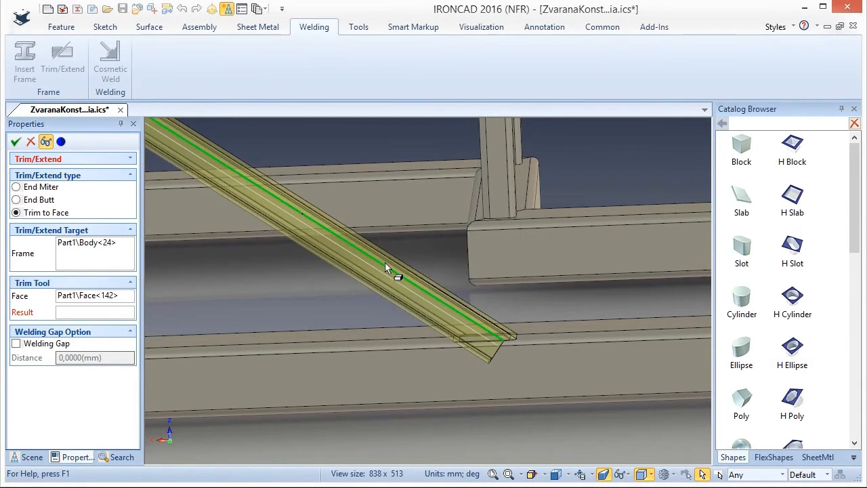
click(309, 241)
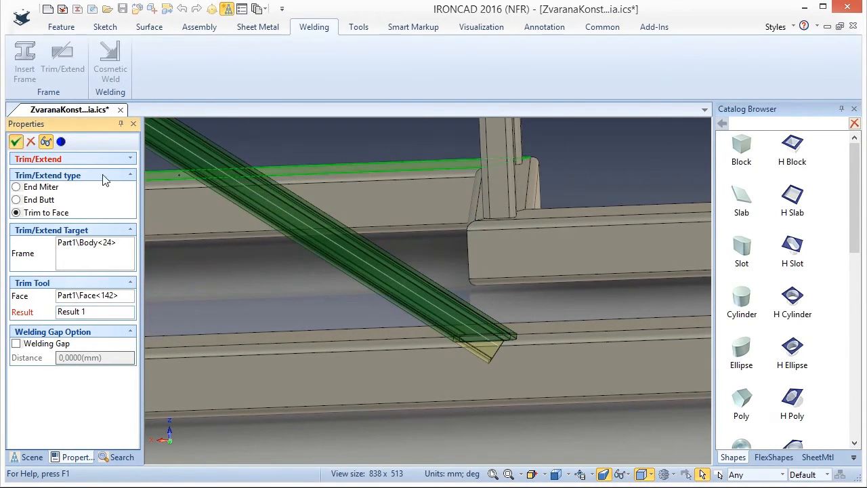
Join the two diagonal braces at their intersection with an End Butt trim, selecting the short brace and then the long sloping brace.
scroll(528, 308, down, 5)
scroll(316, 192, up, 3)
middle_drag(363, 208, 281, 195)
click(61, 59)
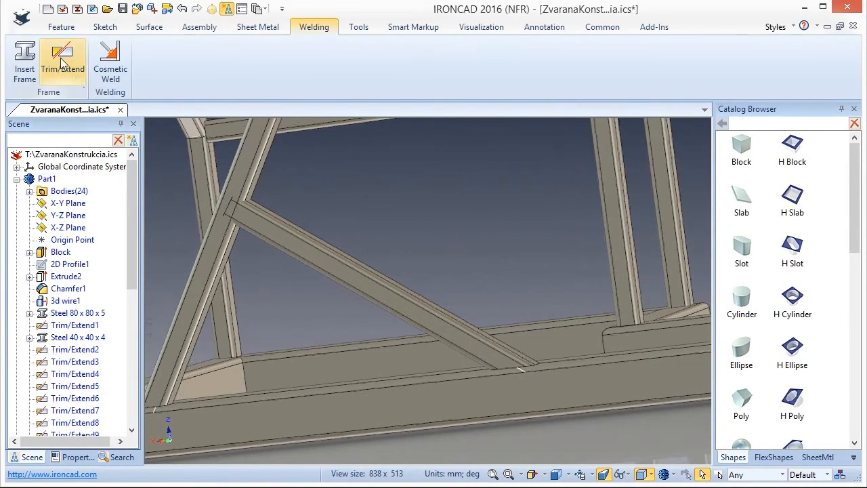
click(26, 201)
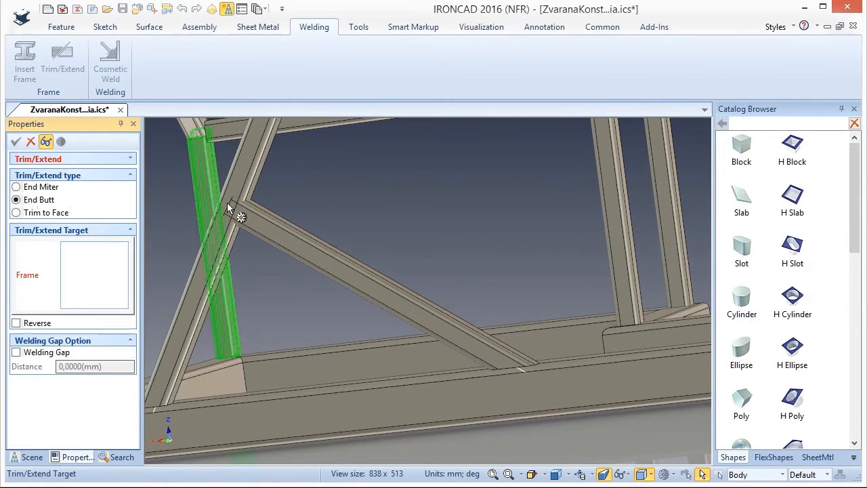
click(268, 225)
click(265, 188)
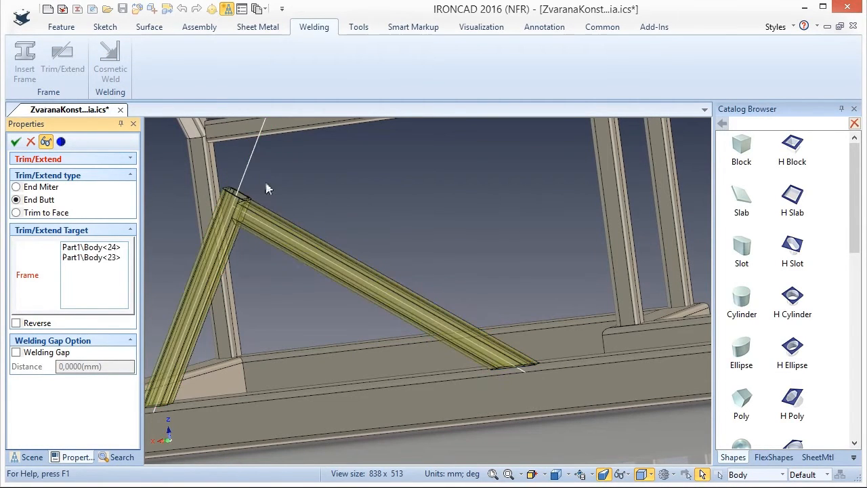
scroll(244, 211, up, 3)
middle_drag(236, 197, 248, 217)
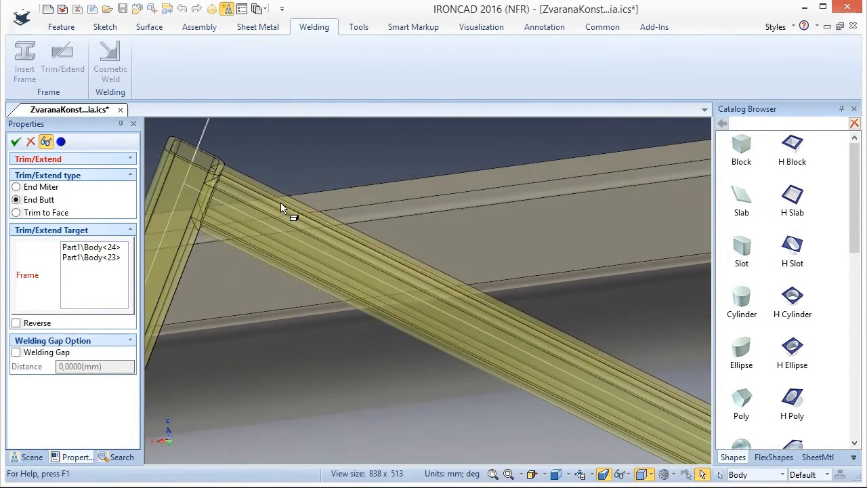
scroll(282, 206, down, 3)
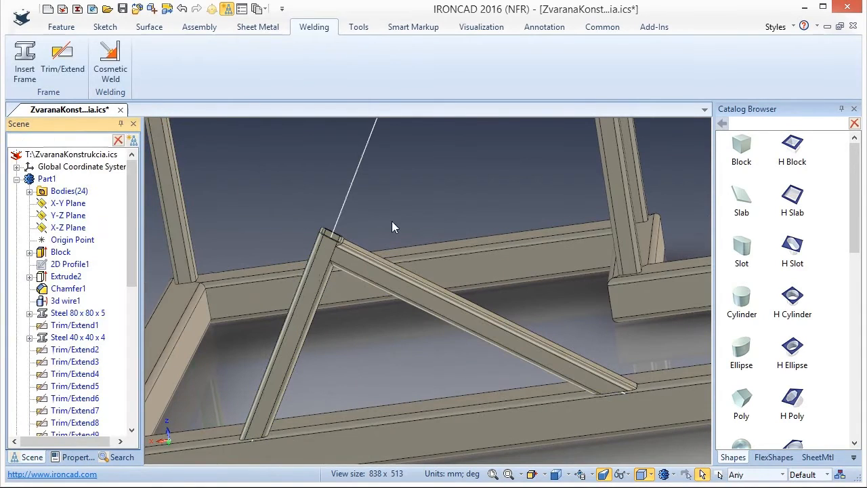
Fit the upper end of the long sloping brace to the upper frame tube with Trim to Face, keeping the brace's lower part.
click(63, 58)
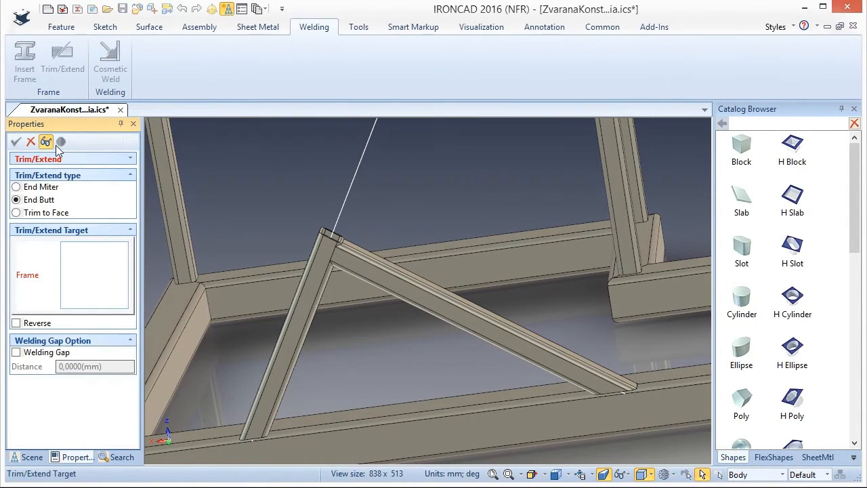
click(15, 213)
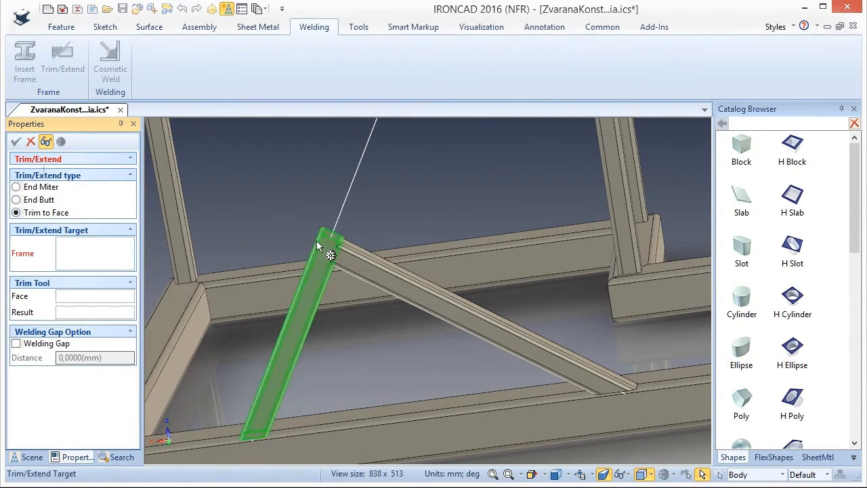
click(311, 261)
middle_drag(382, 214, 430, 130)
scroll(440, 144, up, 4)
middle_drag(451, 166, 460, 129)
click(432, 165)
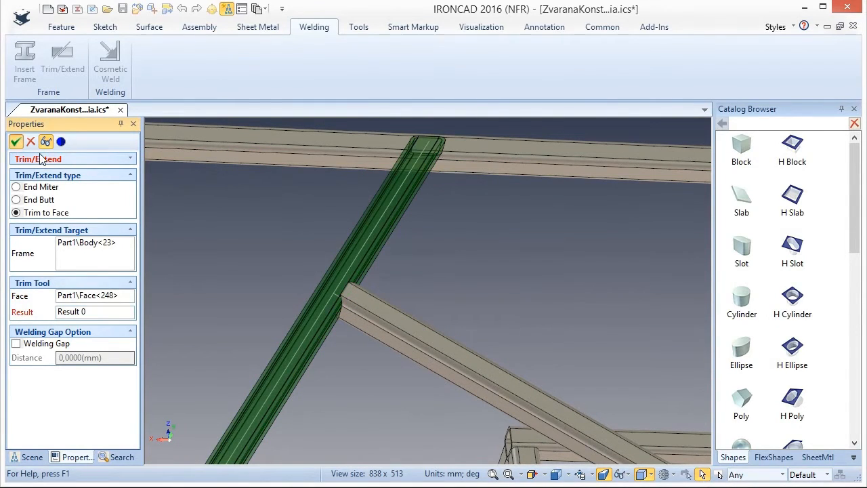
middle_drag(399, 248, 399, 343)
scroll(451, 277, down, 3)
scroll(451, 276, down, 5)
middle_drag(509, 304, 527, 316)
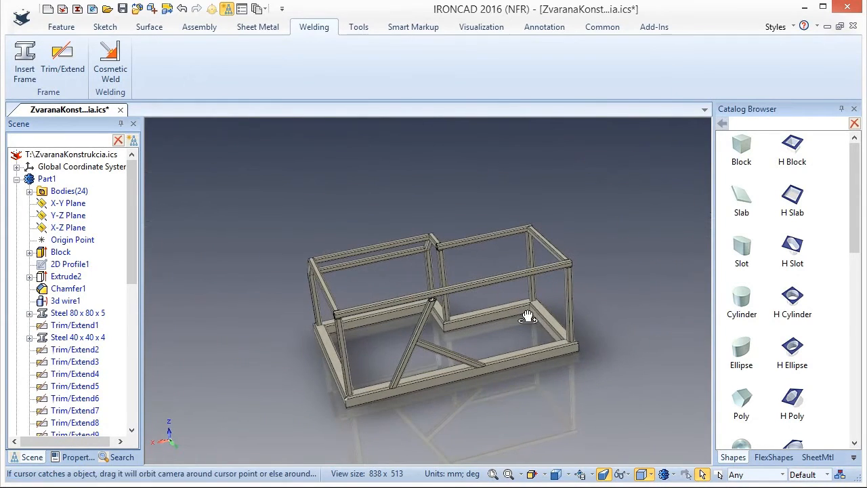
Redefine the brace sketch's position with the Parallel to Face at Point placement on the long base tube.
scroll(461, 327, up, 3)
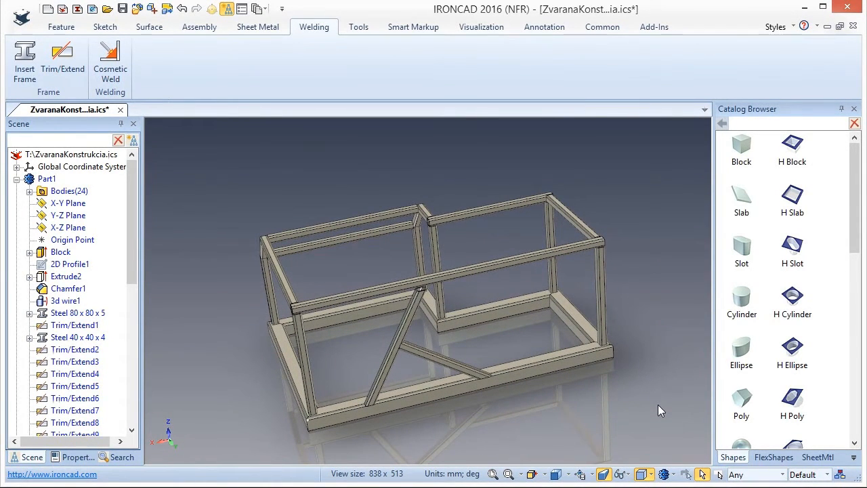
drag(132, 207, 123, 360)
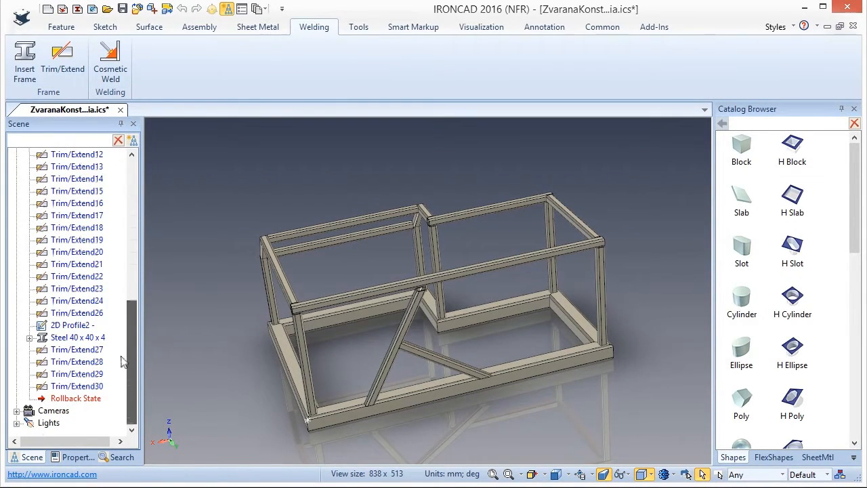
click(70, 326)
right_click(62, 325)
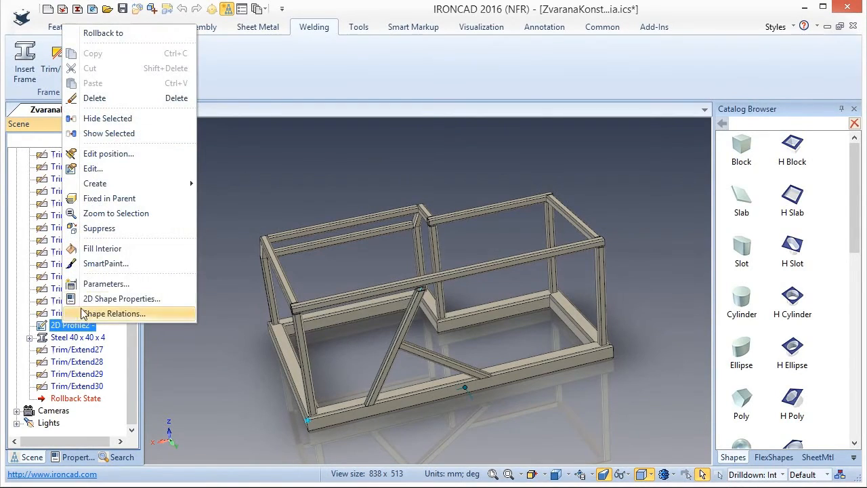
click(109, 153)
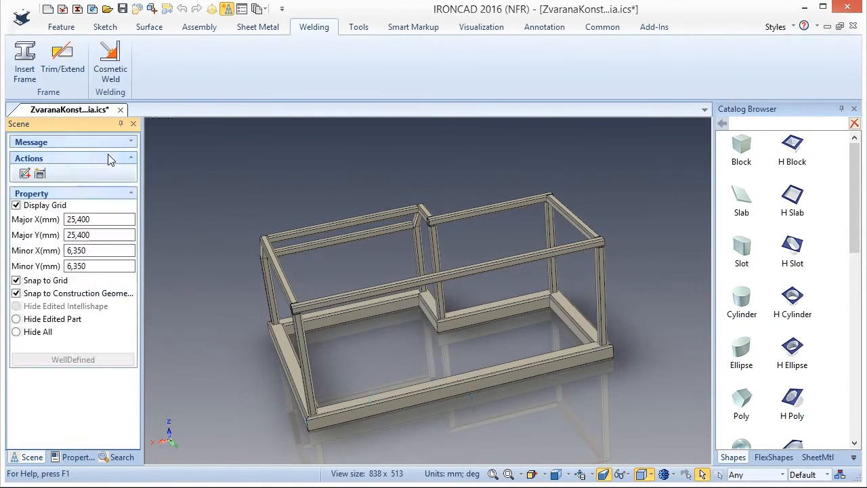
scroll(464, 385, up, 3)
scroll(460, 388, up, 2)
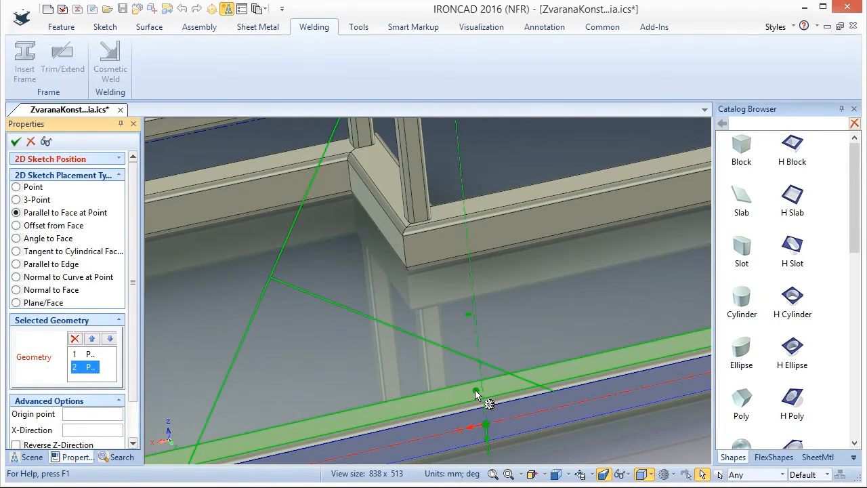
middle_drag(488, 412, 542, 425)
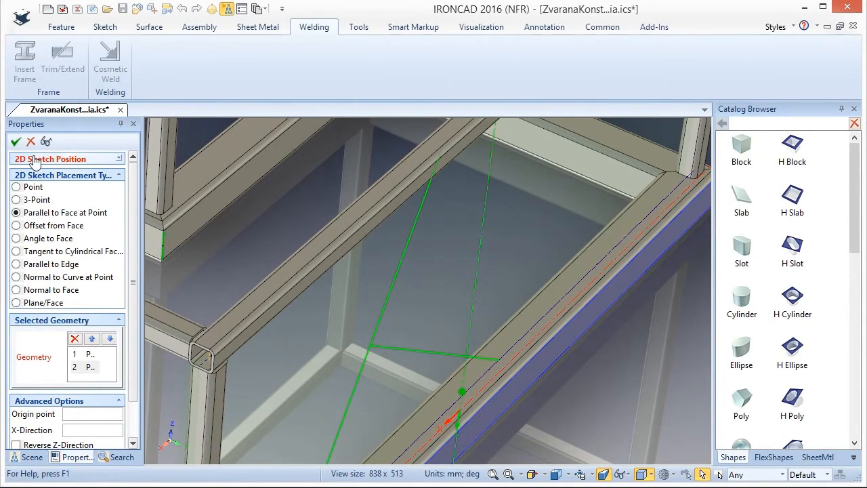
click(15, 141)
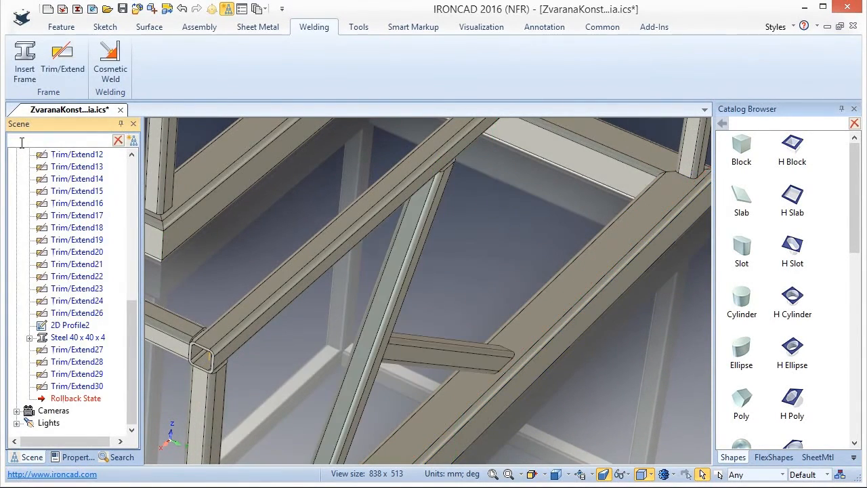
Save the document with the repositioned brace sketch.
middle_drag(423, 316, 355, 284)
scroll(469, 337, down, 5)
scroll(326, 273, down, 1)
scroll(326, 273, down, 1)
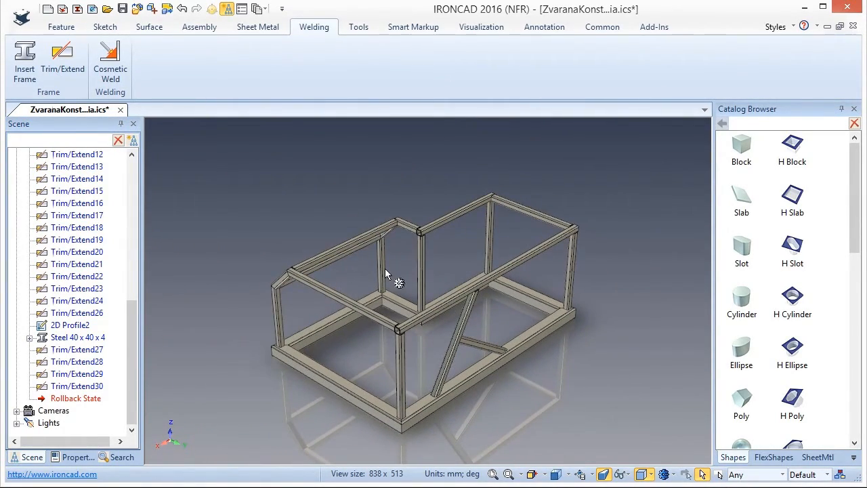
key(ctrl+s)
Select the base Block feature and set its length to 1700 mm.
drag(125, 327, 143, 153)
click(64, 27)
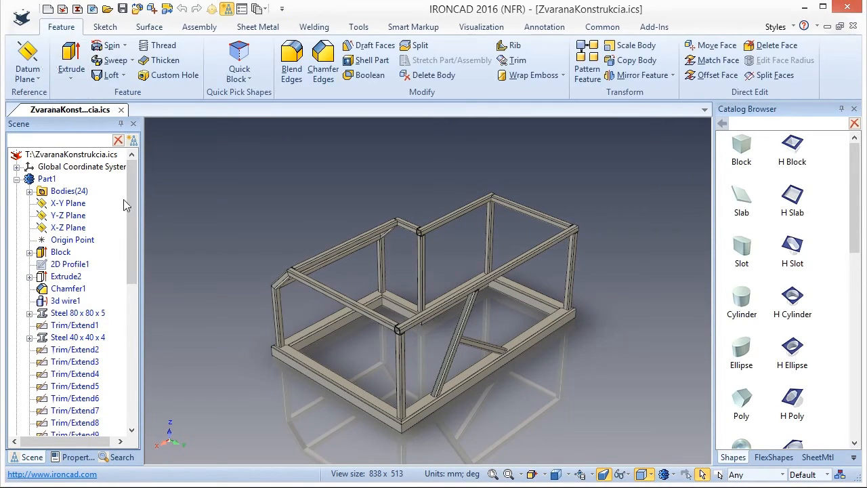
click(60, 252)
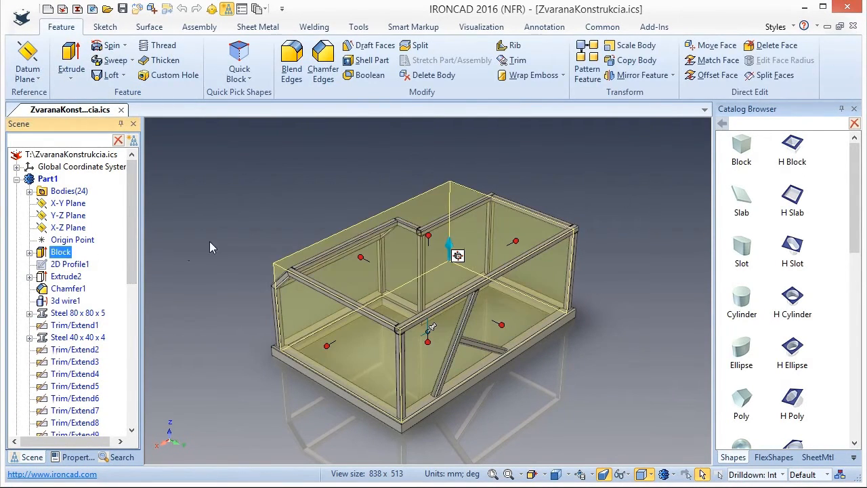
drag(334, 344, 295, 377)
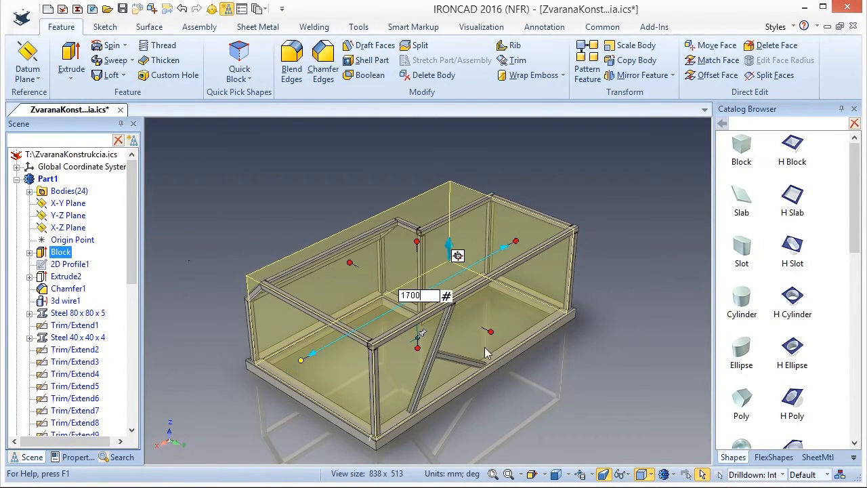
key(Return)
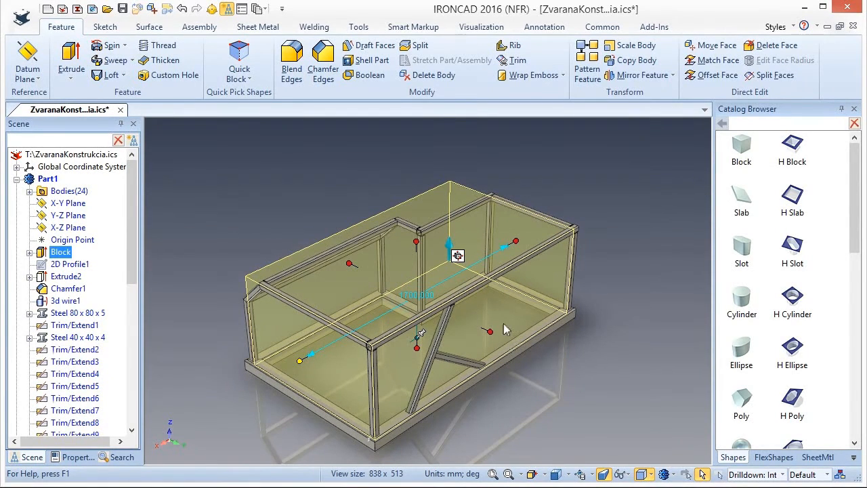
Set the block's width to 1200 mm by moving its long side on the brace side.
drag(490, 331, 529, 349)
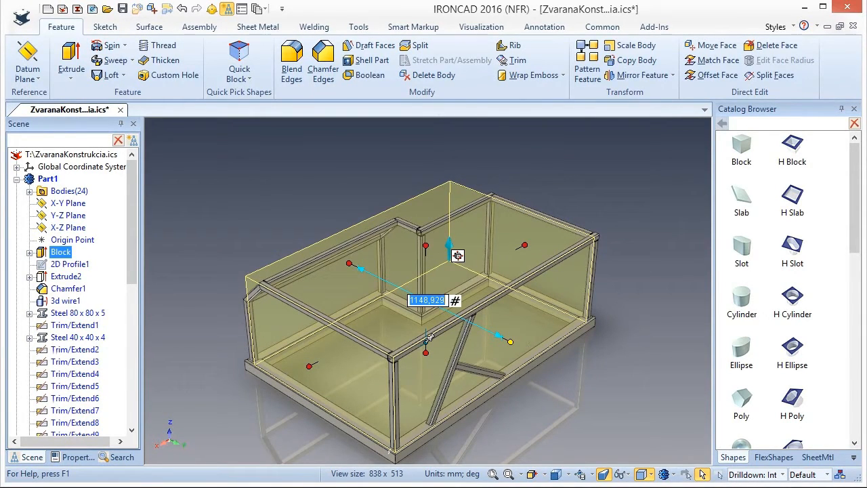
text(120)
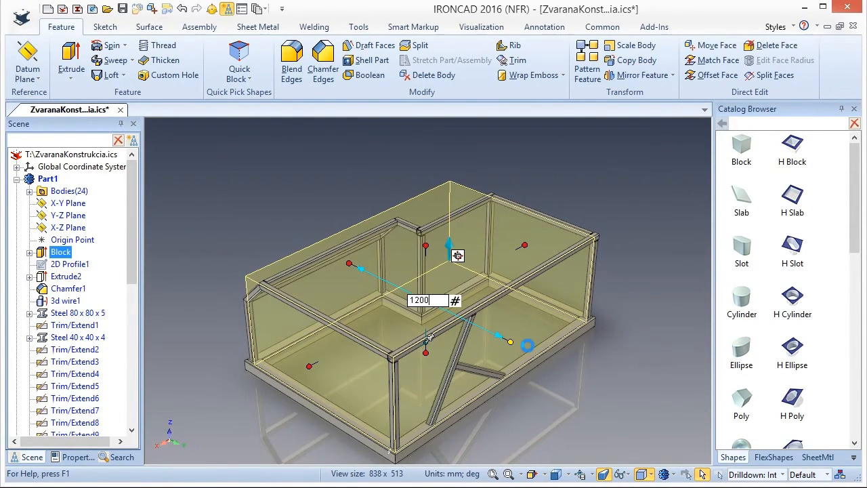
text(0)
key(Return)
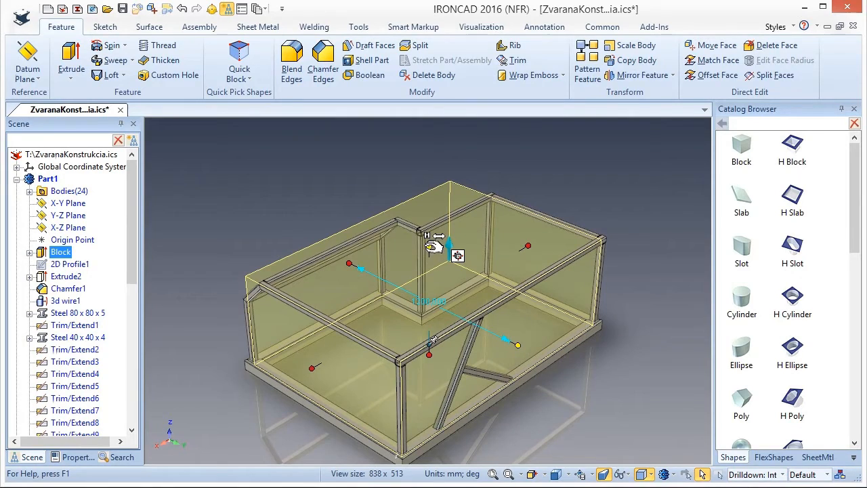
Set the block's height to 600 mm by moving its upper face.
drag(434, 247, 432, 263)
middle_drag(380, 358, 340, 323)
middle_drag(490, 324, 442, 333)
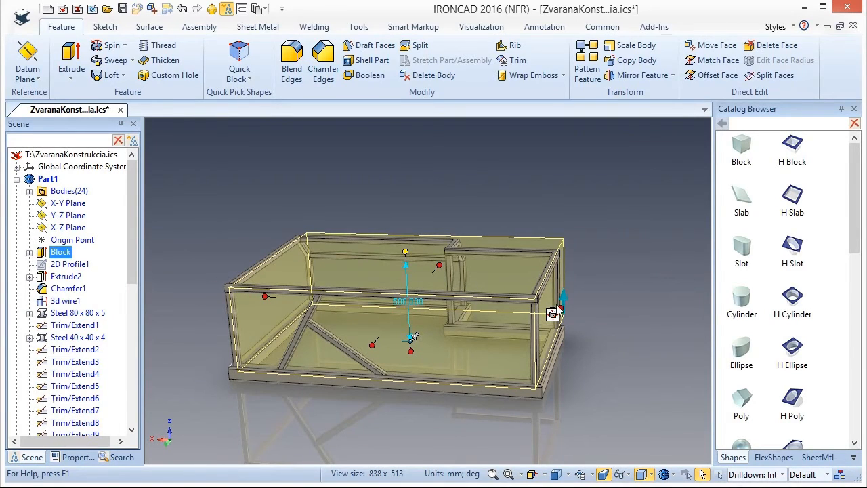
Set the block's length to 1500 mm by moving the end face on the notched side.
drag(554, 310, 508, 310)
text(1)
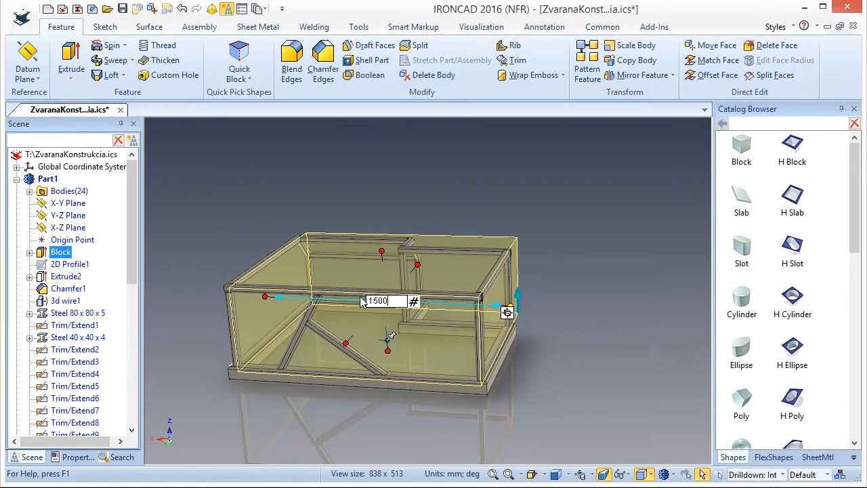
text(500)
key(Return)
Save the resized frame and deselect the block.
middle_drag(310, 313, 291, 290)
middle_drag(548, 316, 551, 288)
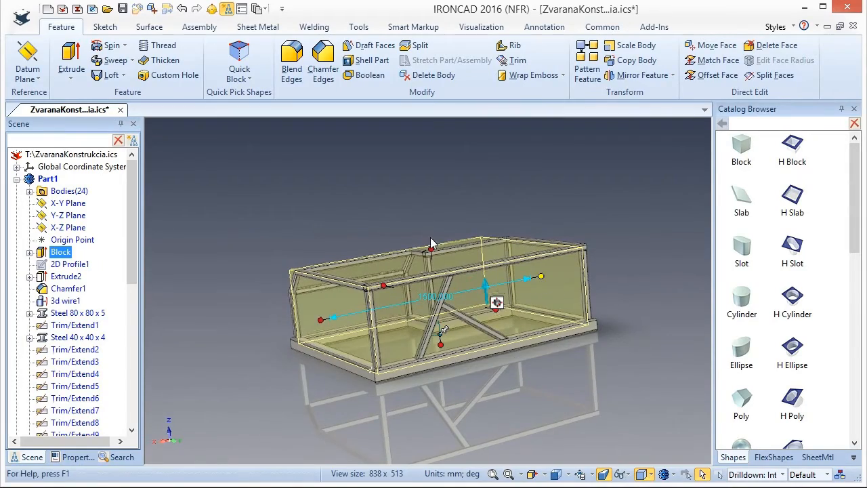
scroll(432, 242, down, 1)
scroll(428, 249, up, 4)
middle_drag(461, 275, 472, 319)
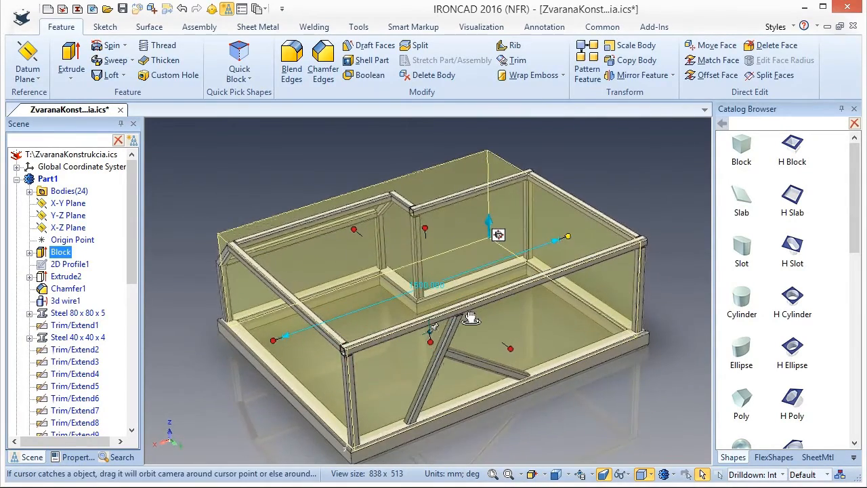
scroll(519, 273, down, 3)
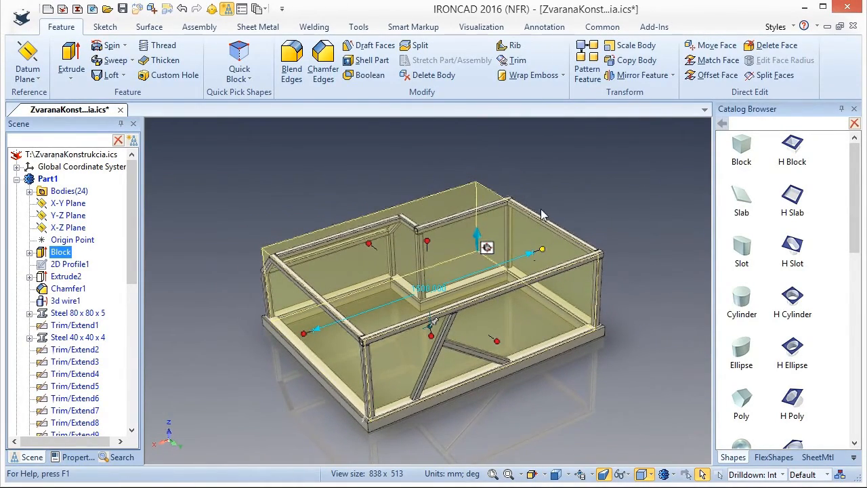
key(ctrl+s)
click(297, 190)
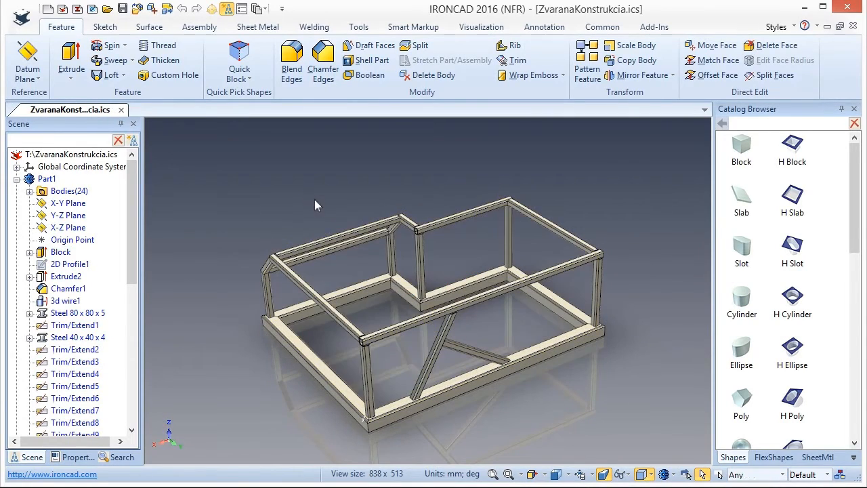
Select the whole frame part and toggle its Set as active option.
scroll(315, 200, down, 2)
middle_drag(342, 220, 414, 253)
scroll(424, 273, up, 4)
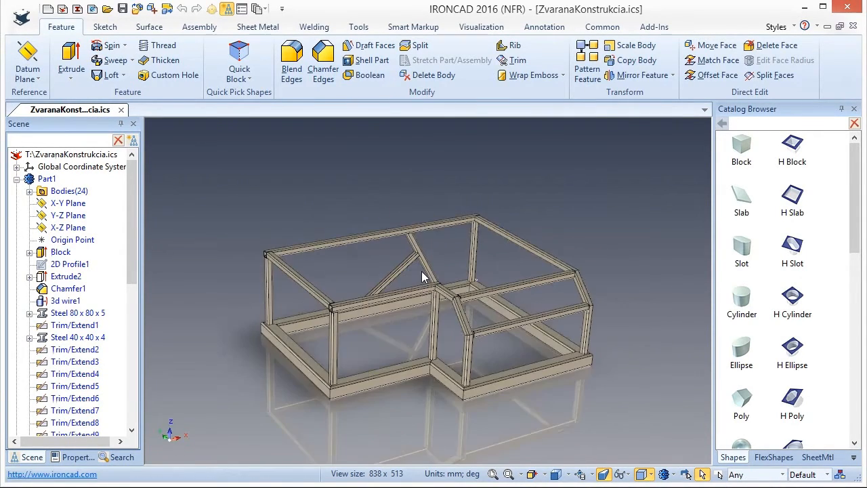
middle_drag(519, 301, 472, 261)
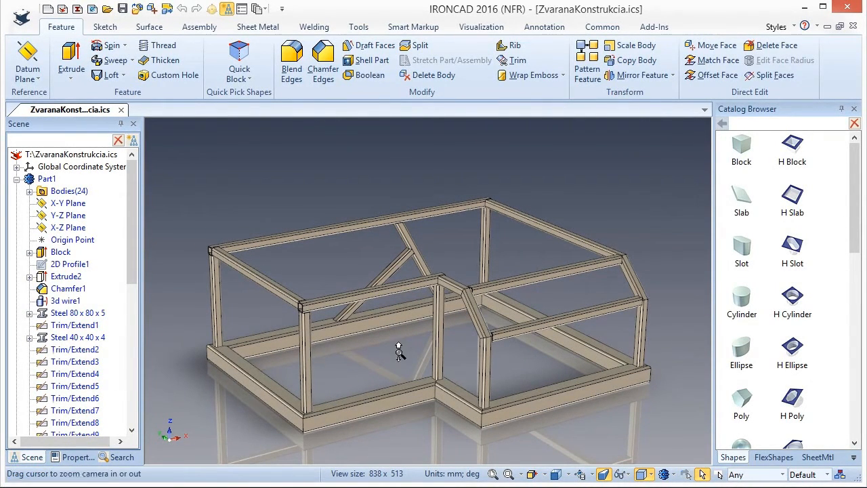
scroll(398, 352, down, 2)
scroll(407, 340, down, 2)
shift+middle_drag(407, 345, 400, 405)
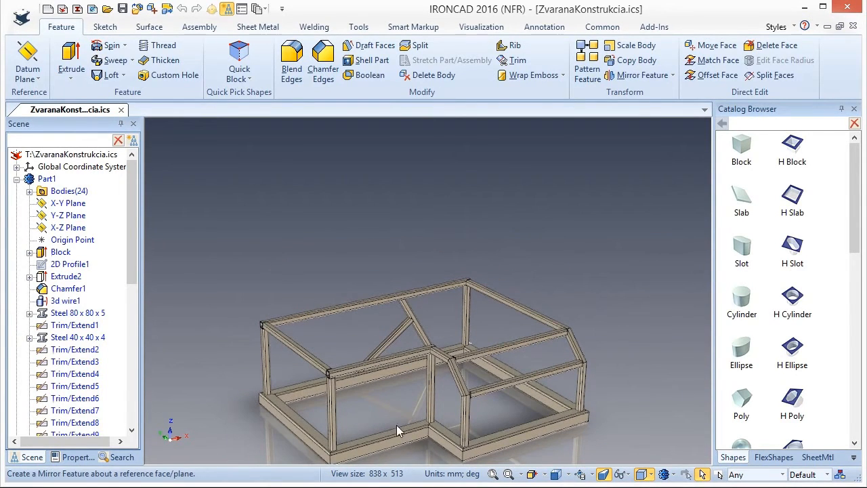
click(362, 457)
right_click(349, 453)
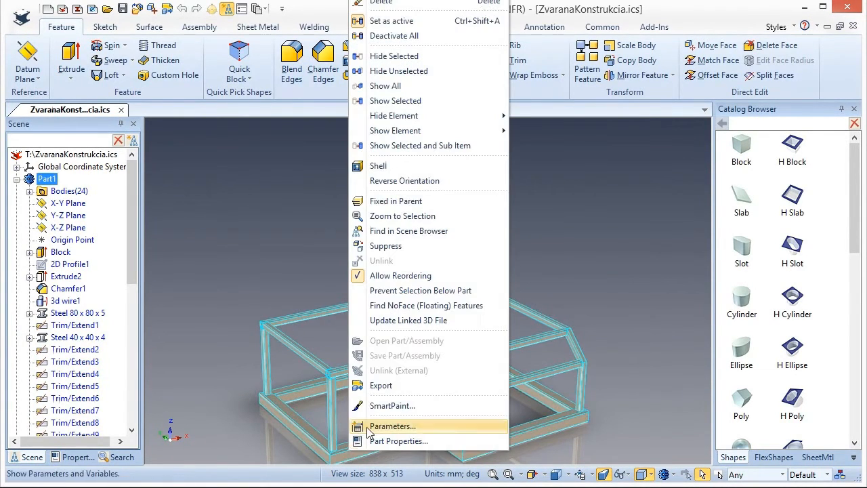
click(393, 21)
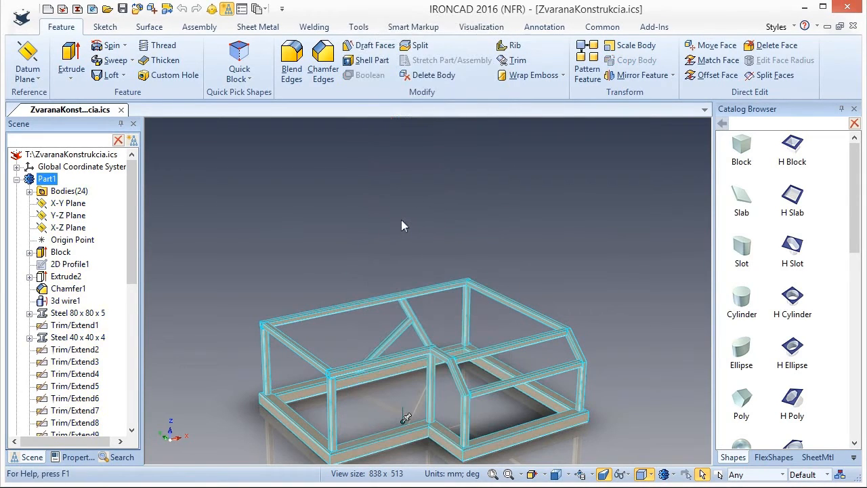
Add a Rib catalog shape as a separate part at the midpoint of the corner post's bottom edge on the base frame.
click(427, 271)
scroll(271, 406, up, 5)
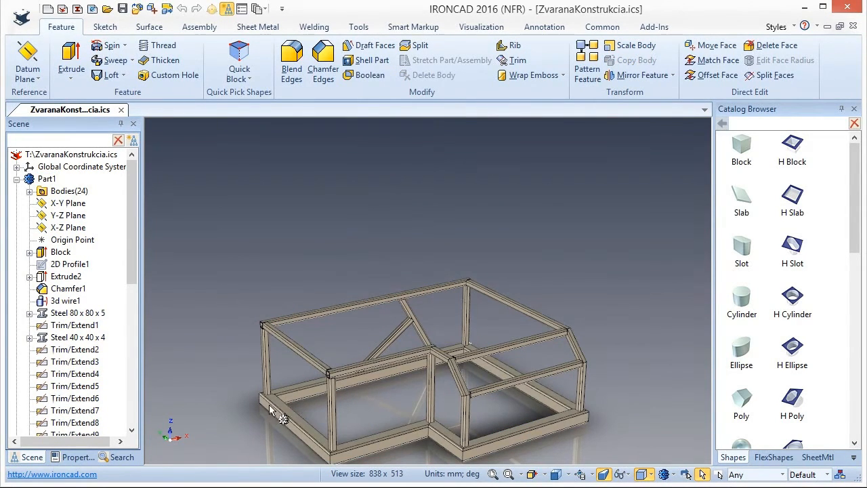
scroll(209, 415, up, 4)
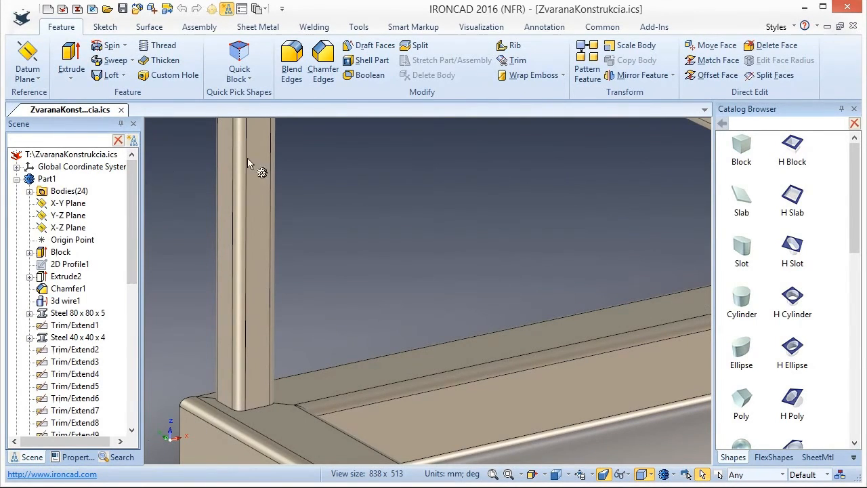
drag(854, 237, 851, 419)
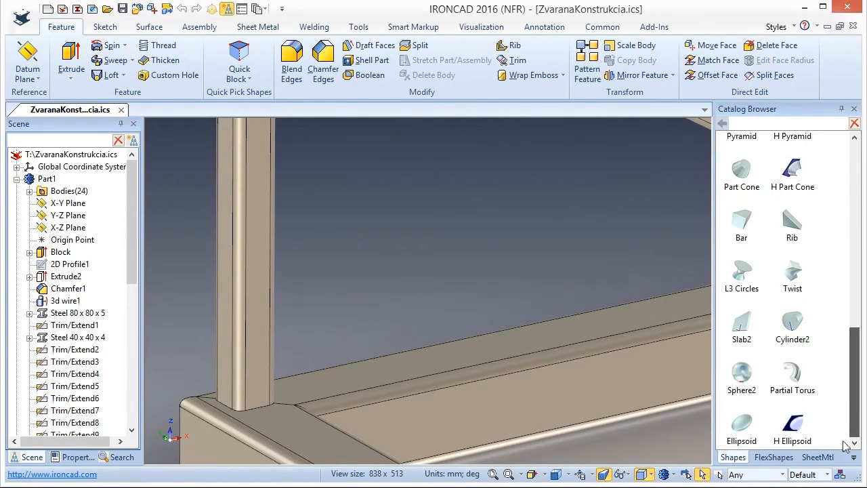
drag(793, 220, 260, 409)
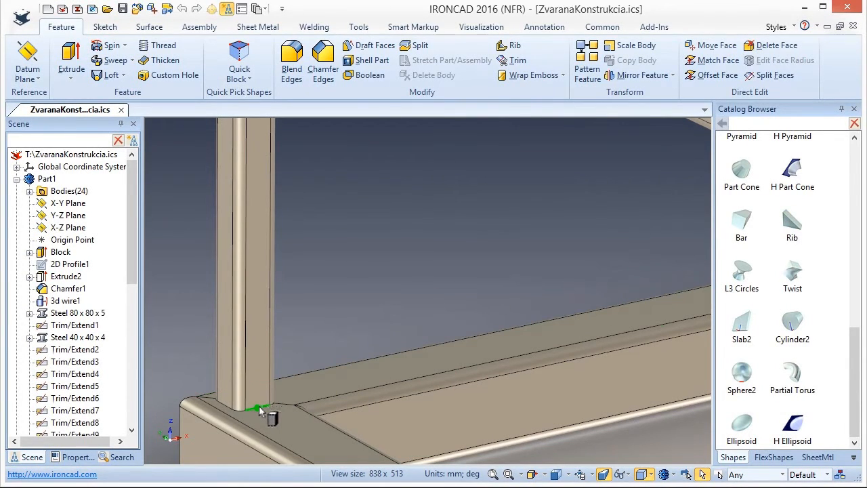
right_drag(260, 411, 260, 410)
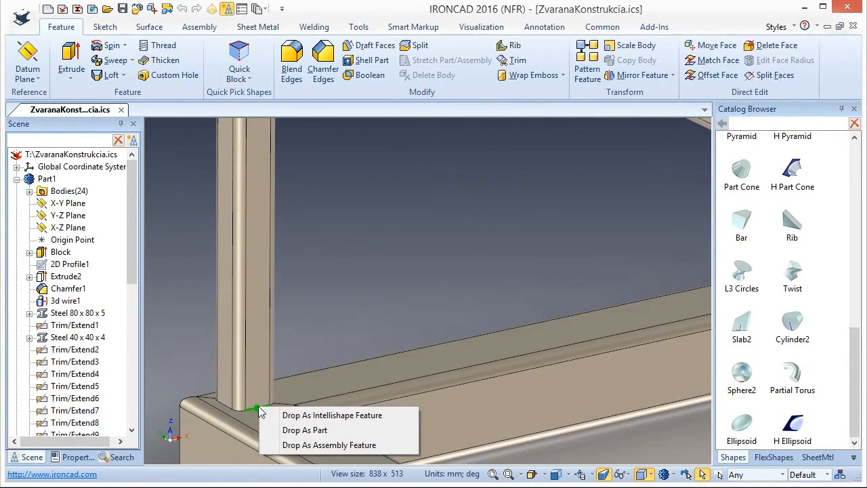
click(311, 431)
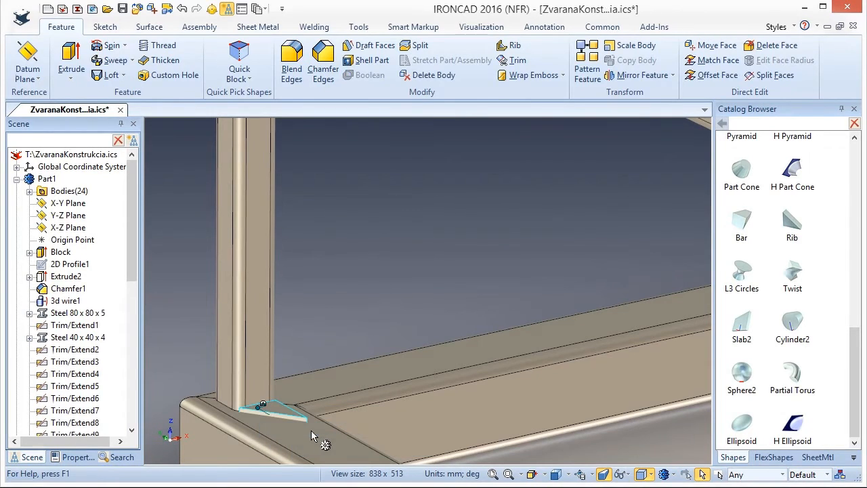
Rotate the rib part 90° with the TriBall so it stands upright against the corner post.
key(F10)
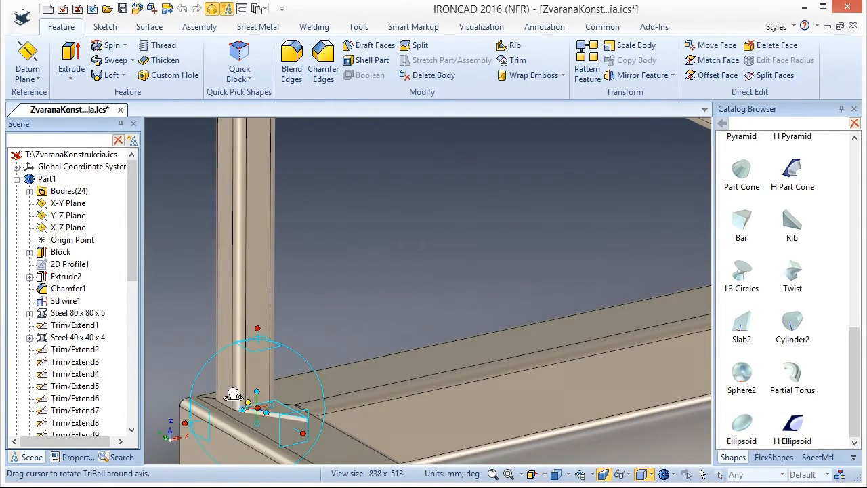
drag(235, 386, 318, 359)
text(90)
key(Return)
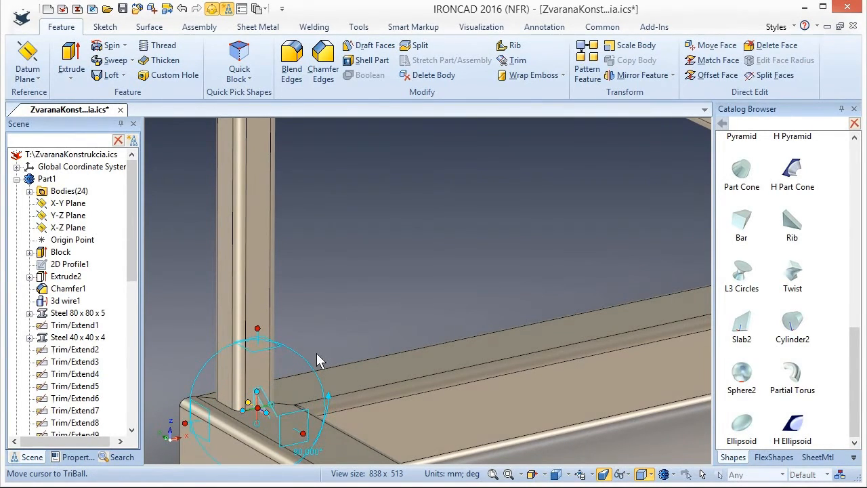
key(F10)
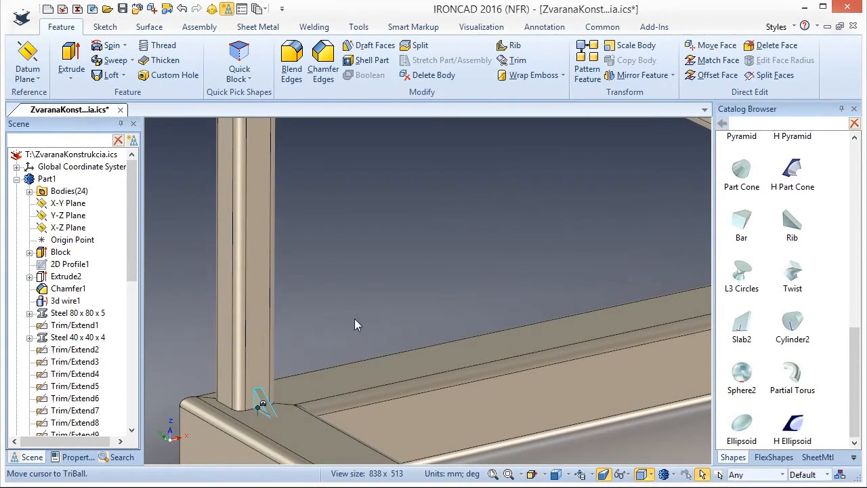
Adjust the rib's lower and upper faces along the post, and set its length along the base tube to 50 mm.
click(262, 402)
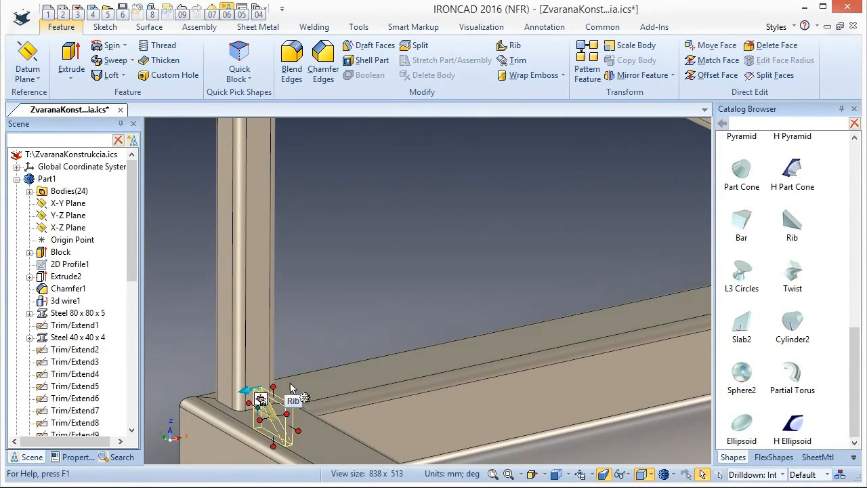
drag(273, 385, 274, 357)
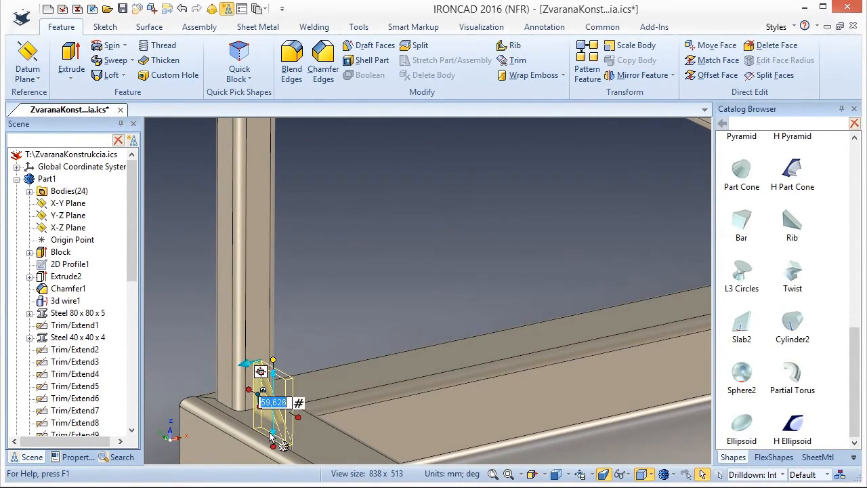
drag(273, 446, 333, 438)
drag(272, 361, 274, 337)
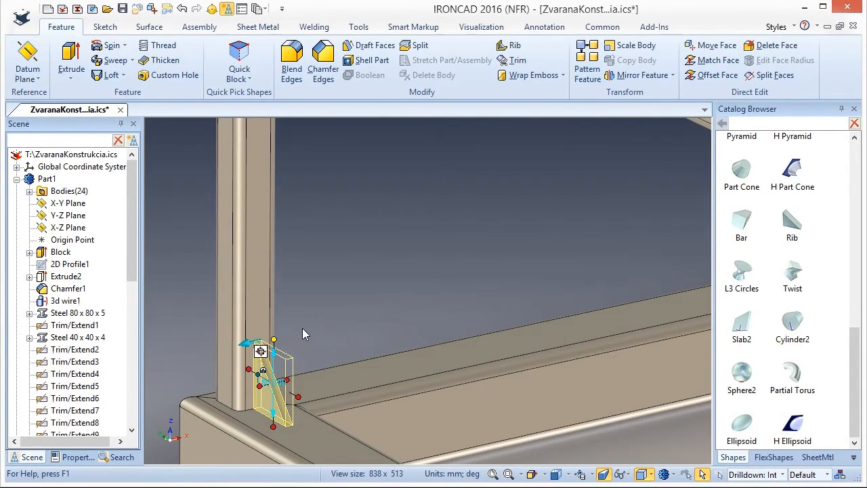
drag(304, 396, 325, 411)
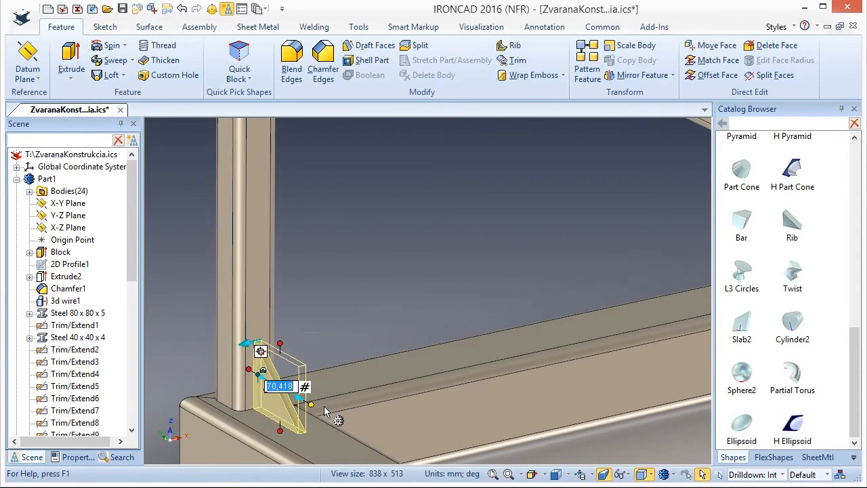
text(50)
key(Return)
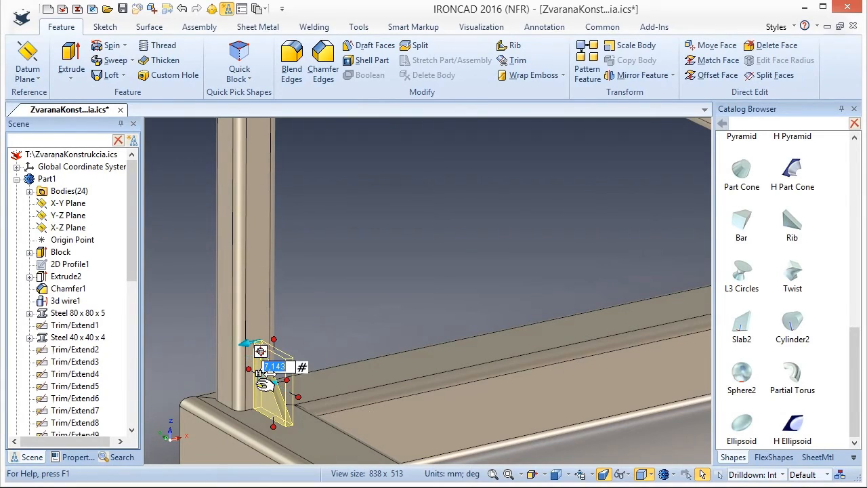
Set the rib's thickness to 10 mm symmetrically and deselect it.
click(295, 375)
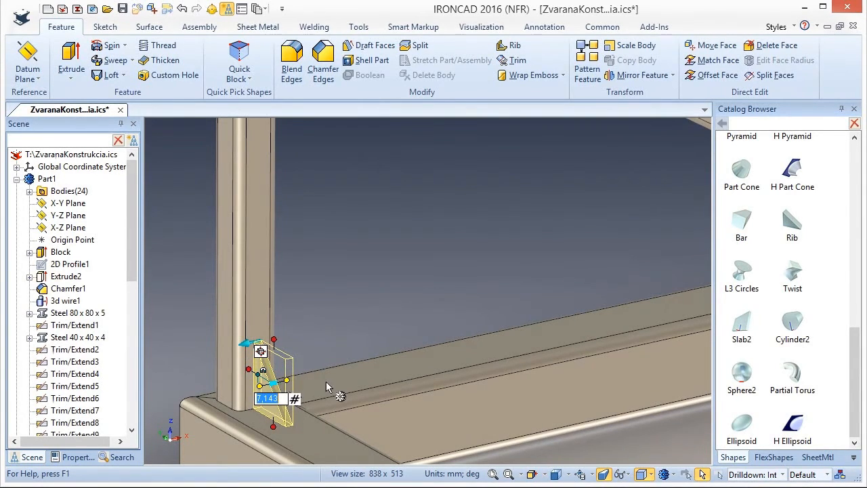
text(10)
key(Return)
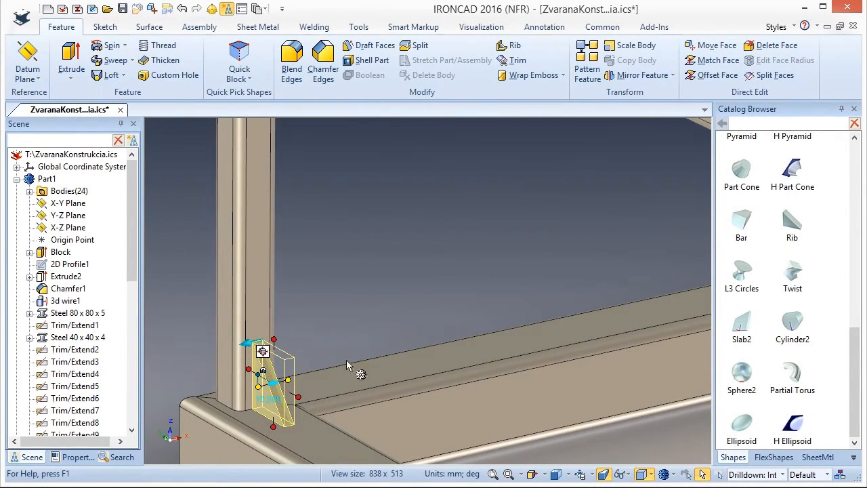
click(350, 311)
Create one linked copy of the rib at the bottom edge midpoint of the corner post's adjacent face using the TriBall.
scroll(190, 401, up, 3)
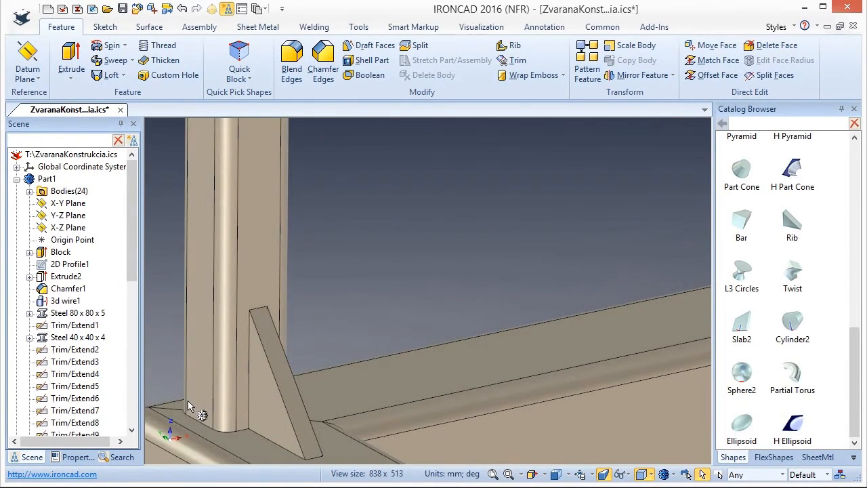
scroll(190, 406, down, 1)
scroll(205, 406, up, 1)
middle_drag(507, 427, 397, 387)
click(418, 278)
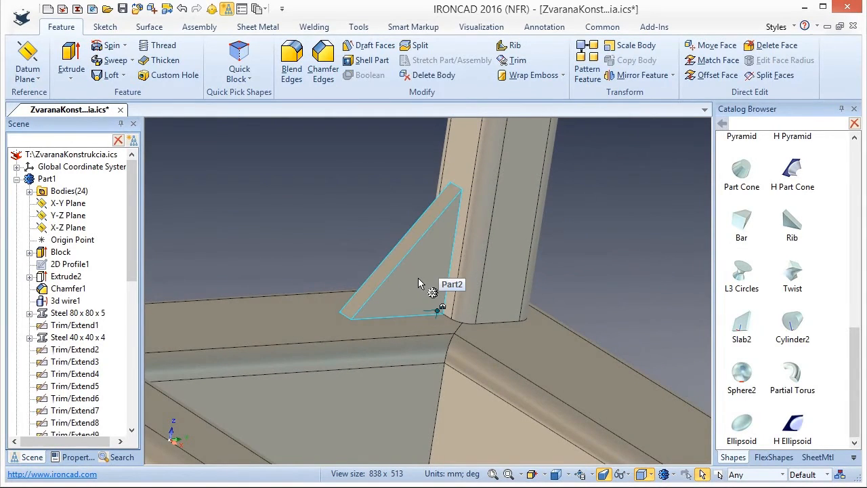
key(F10)
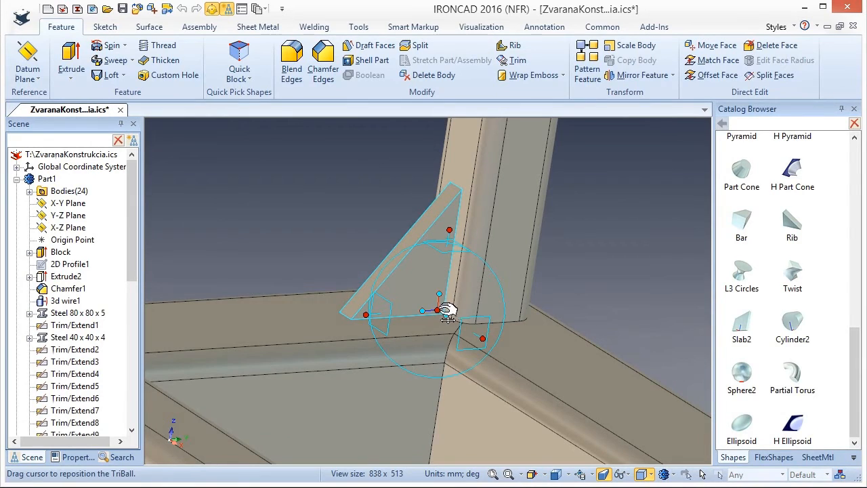
drag(440, 311, 501, 324)
right_drag(502, 324, 498, 323)
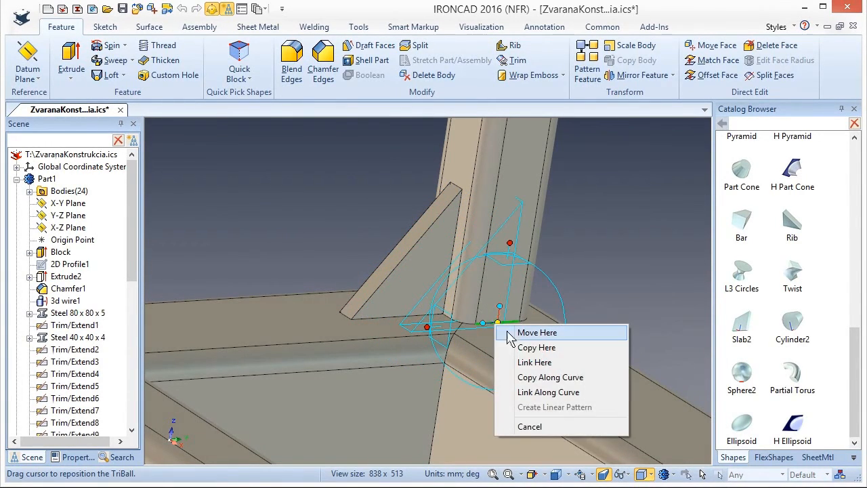
click(536, 362)
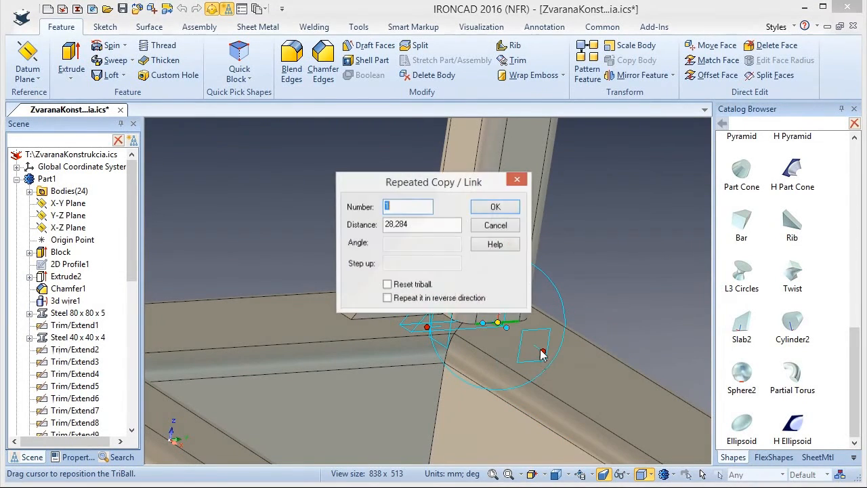
click(495, 208)
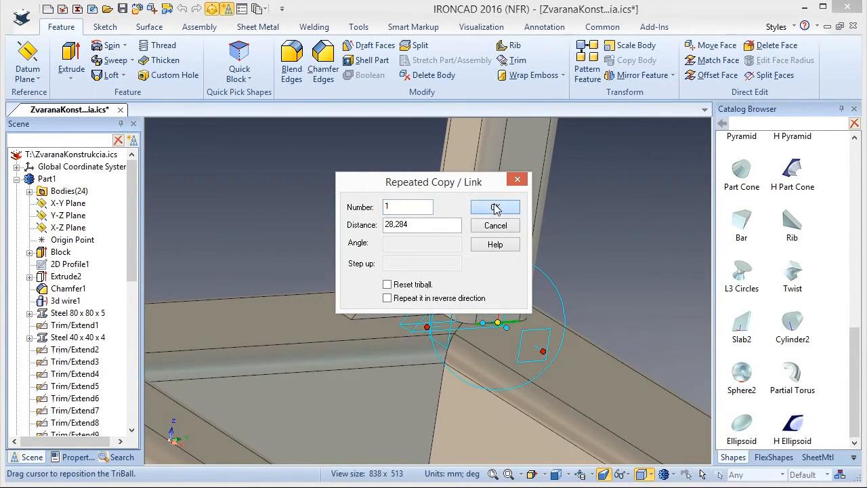
key(F10)
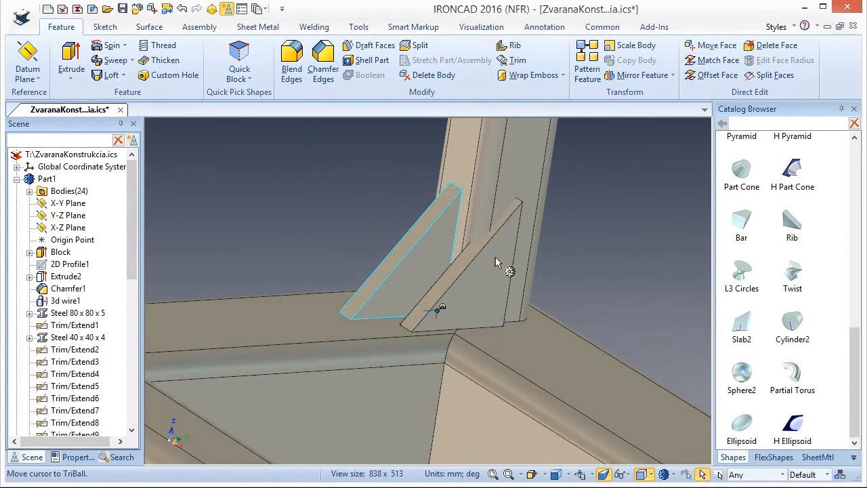
Turn the linked rib copy about the vertical axis with the TriBall so it stands perpendicular to its post face.
click(491, 288)
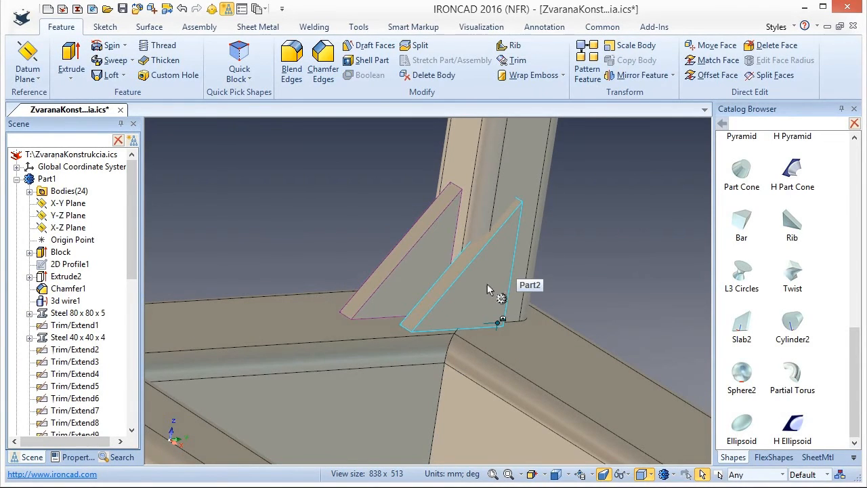
key(F10)
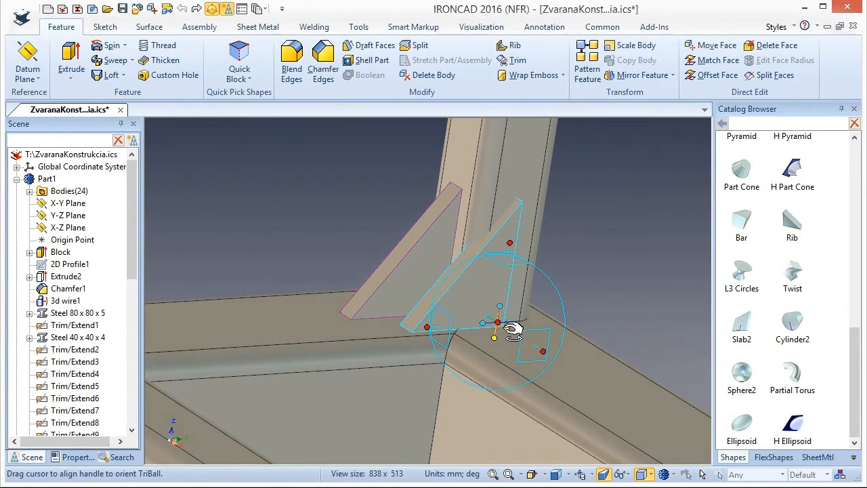
mouse_move(513, 330)
mouse_down()
mouse_move(507, 323)
mouse_move(521, 323)
mouse_up()
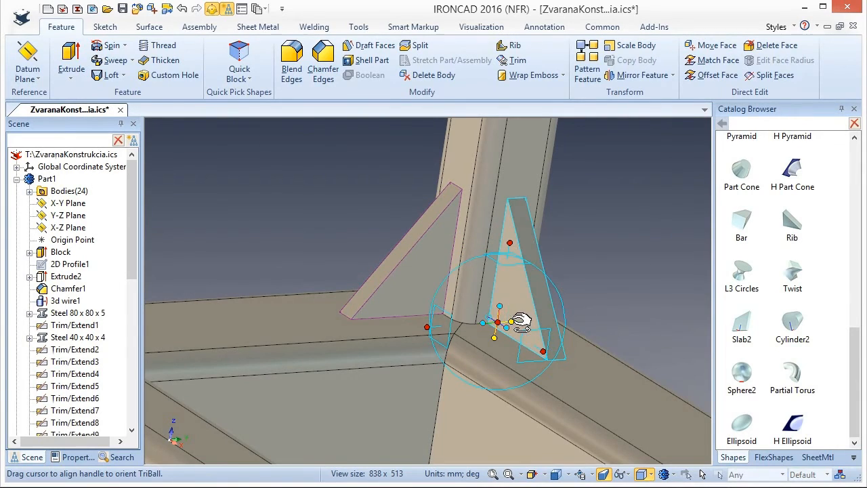
click(594, 258)
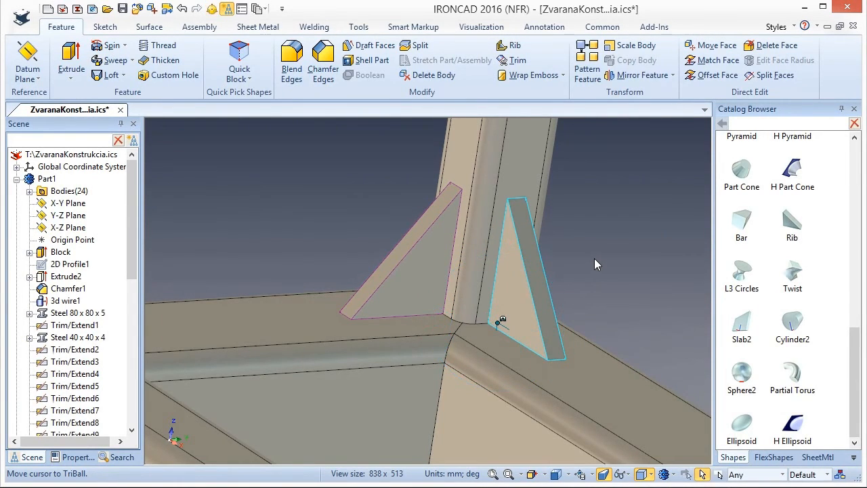
Set the height of the original rib to 80 mm at shape level to update both linked ribs.
middle_drag(563, 287, 520, 236)
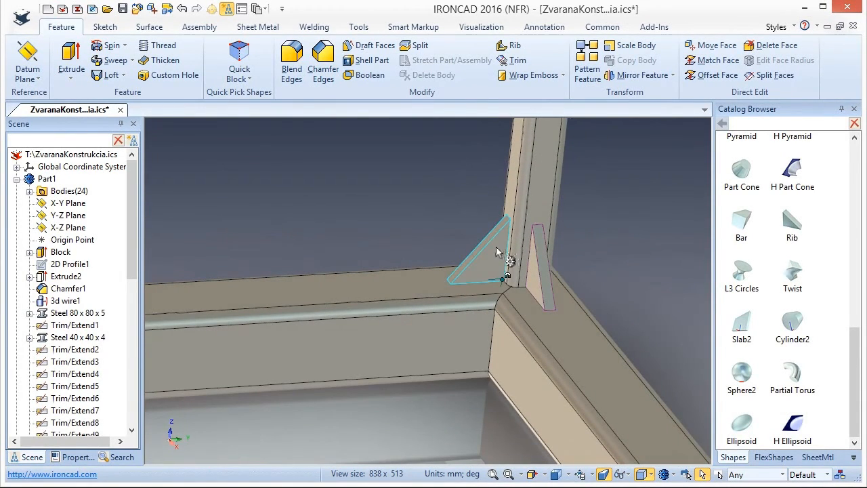
click(492, 253)
click(490, 247)
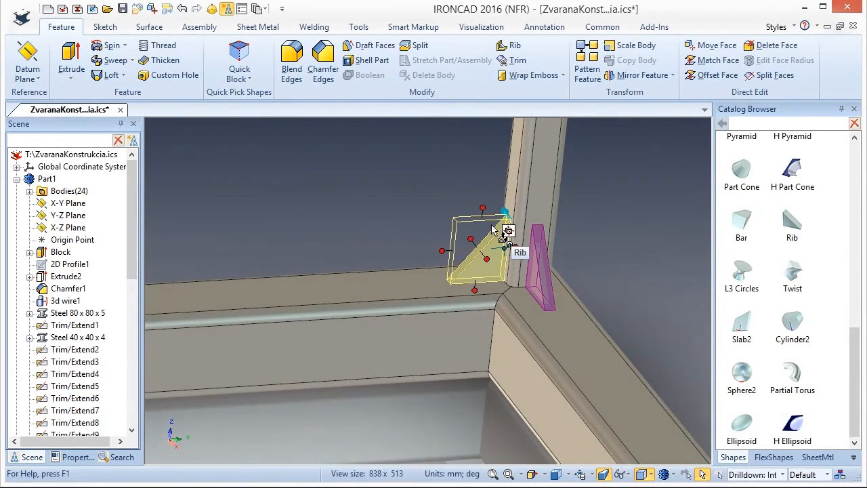
drag(489, 209, 491, 182)
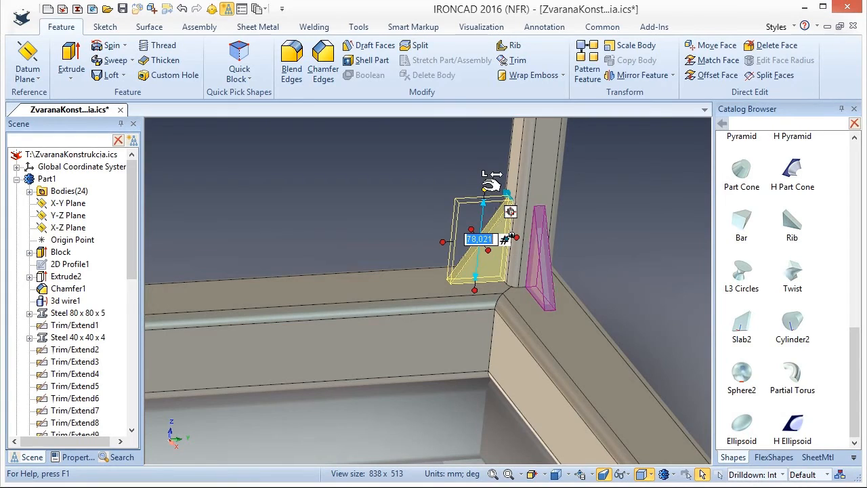
text(80)
key(Return)
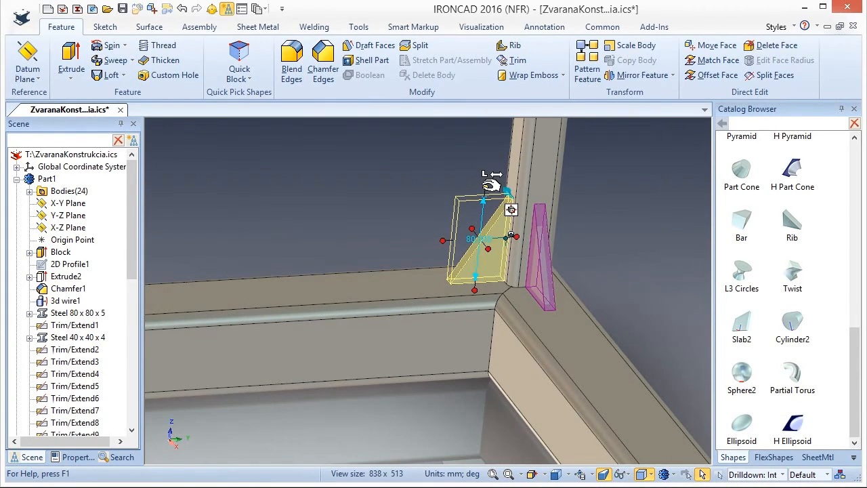
Set the original rib's length along the base tube to 60 mm and deselect it.
drag(443, 241, 419, 249)
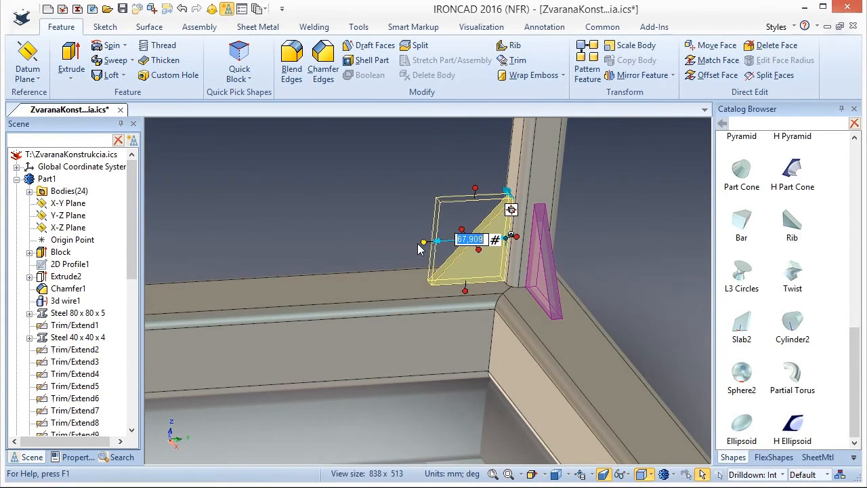
text(60)
key(Return)
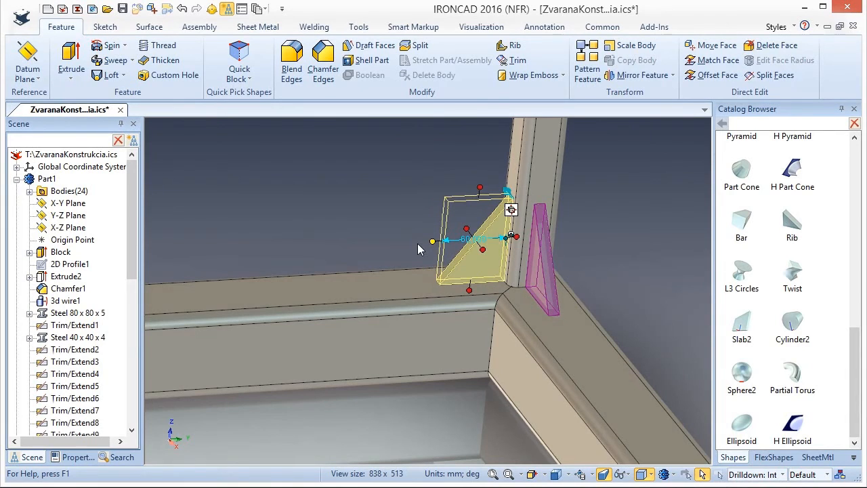
click(592, 263)
Examine the two linked corner ribs and the whole welded frame from several directions.
middle_drag(587, 263, 567, 288)
middle_drag(480, 309, 522, 300)
click(544, 221)
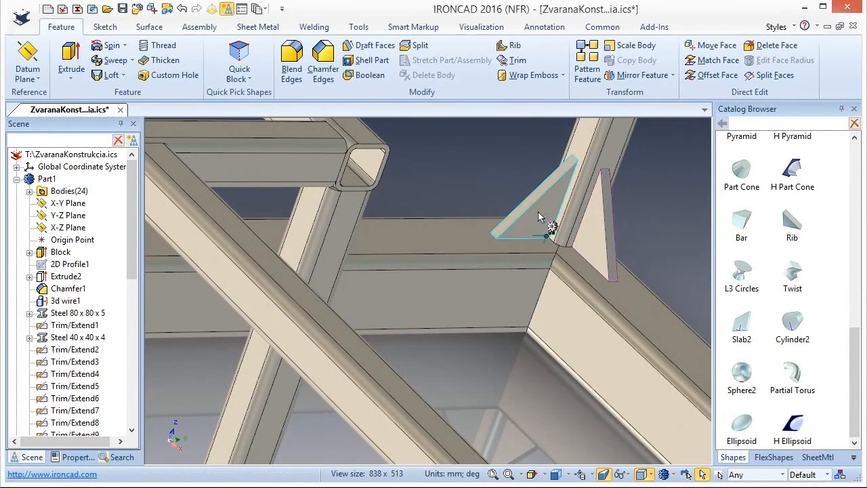
click(647, 235)
scroll(581, 297, down, 6)
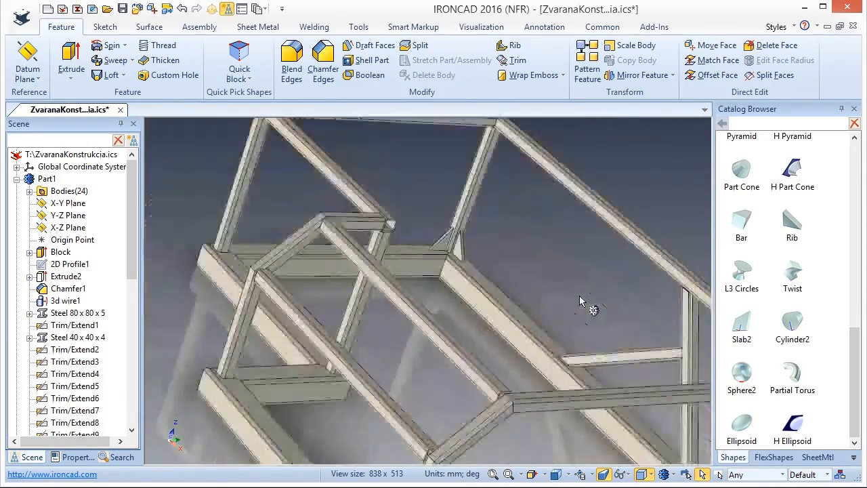
middle_drag(605, 341, 588, 360)
middle_drag(217, 279, 223, 258)
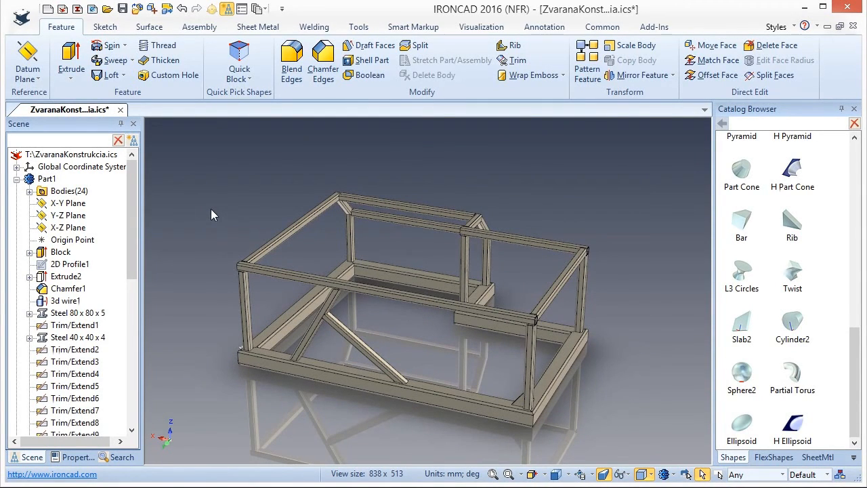
middle_drag(602, 344, 628, 345)
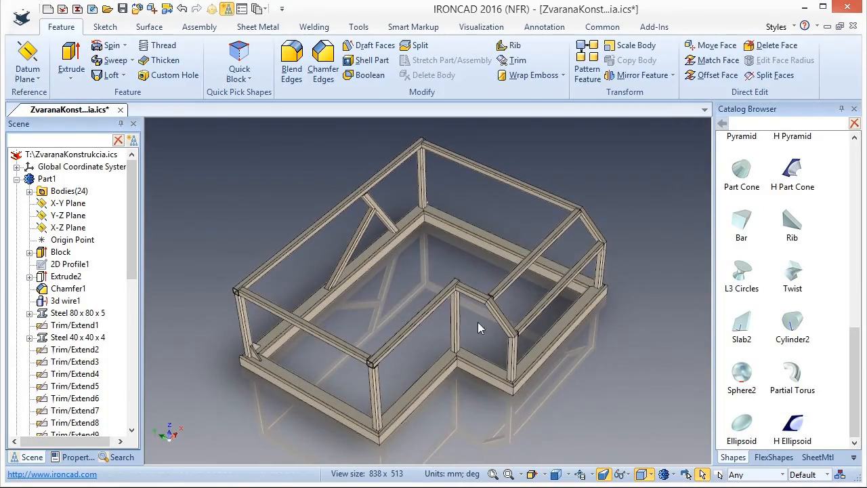